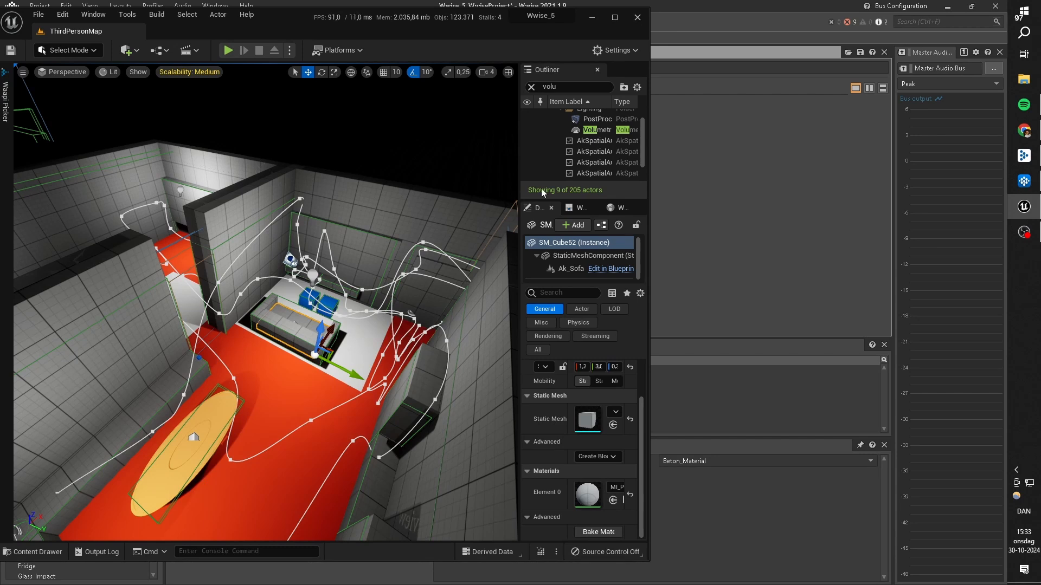
- Inspect the AkSpatialAudioVolume actors one after another in the level, finishing with AkSpatialAudioVolume5 around the room with the oval table
{"action": "left_click", "coordinate": [603, 142]}
{"action": "left_click", "coordinate": [604, 154]}
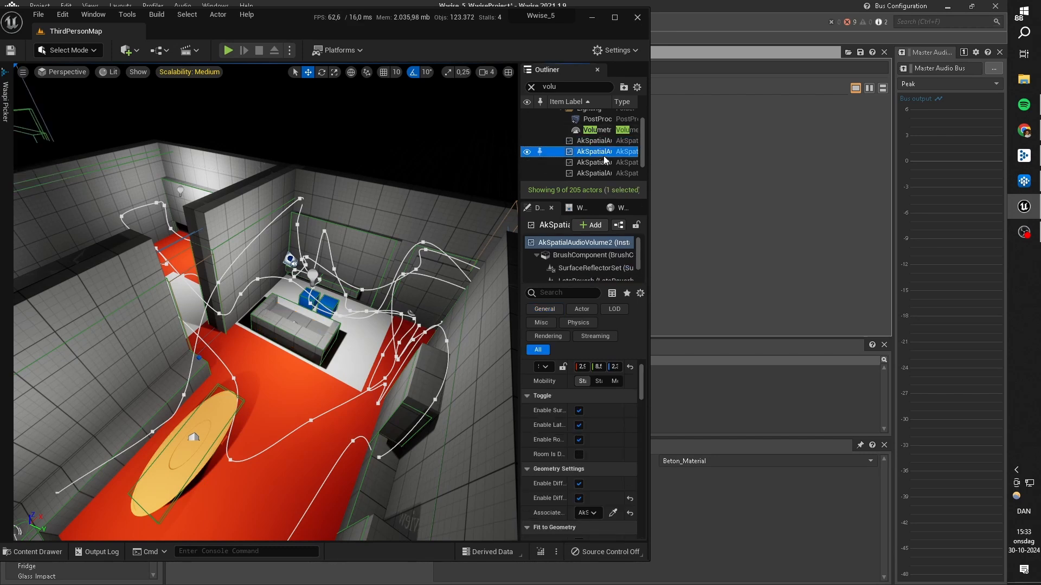
{"action": "left_click", "coordinate": [600, 164]}
{"action": "right_click_drag", "start_coordinate": [371, 213], "coordinate": [287, 212]}
{"action": "right_click_drag", "start_coordinate": [136, 188], "coordinate": [108, 187]}
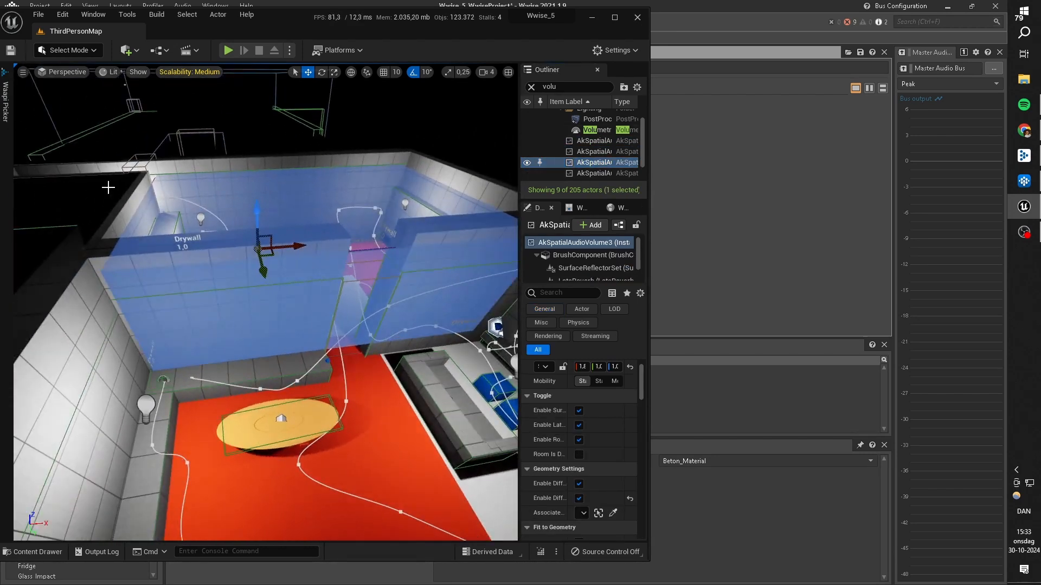
{"action": "left_click", "coordinate": [600, 173]}
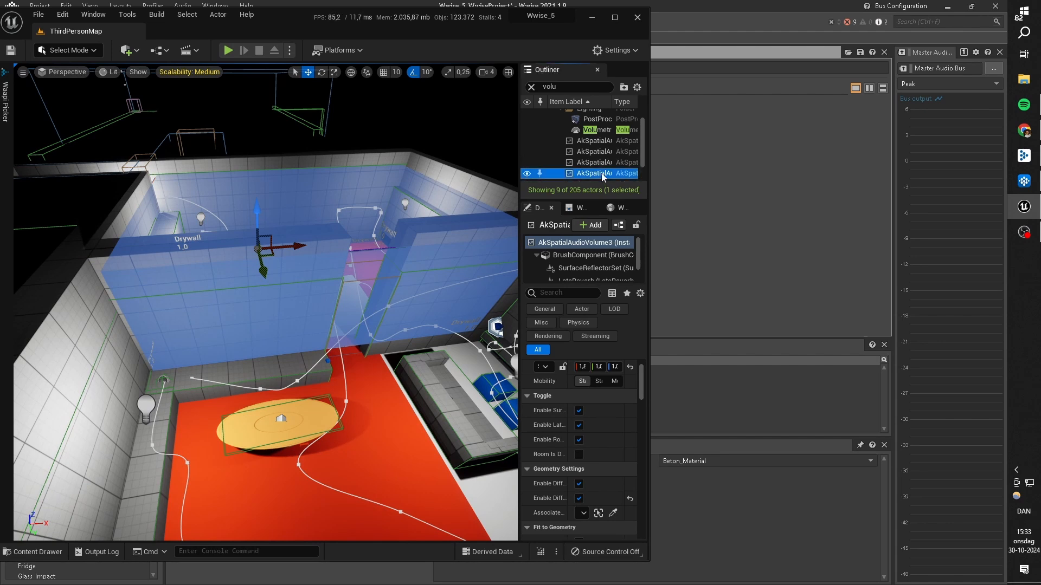
{"action": "left_click", "coordinate": [600, 163]}
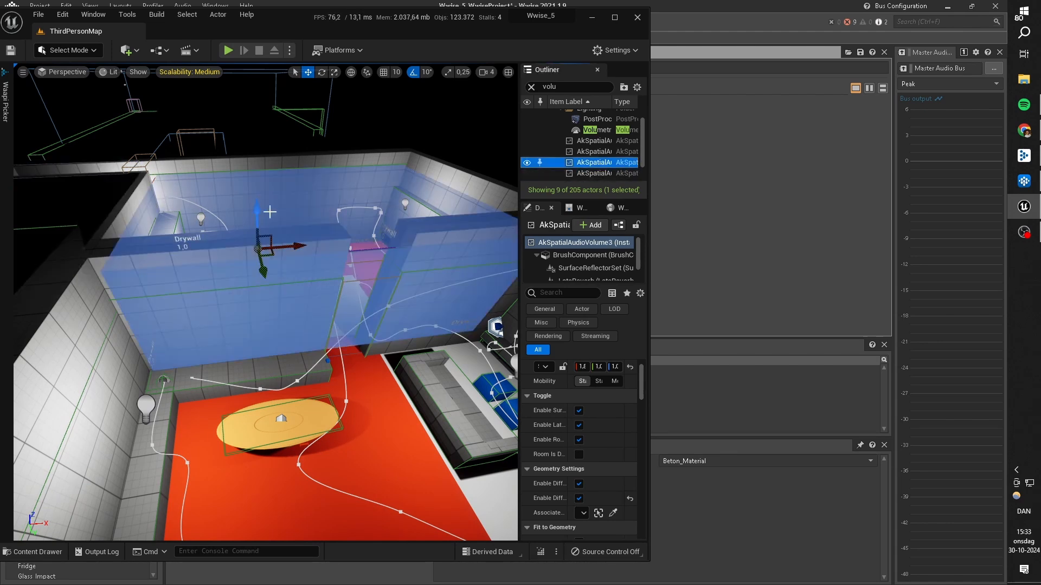
{"action": "left_click", "coordinate": [594, 173]}
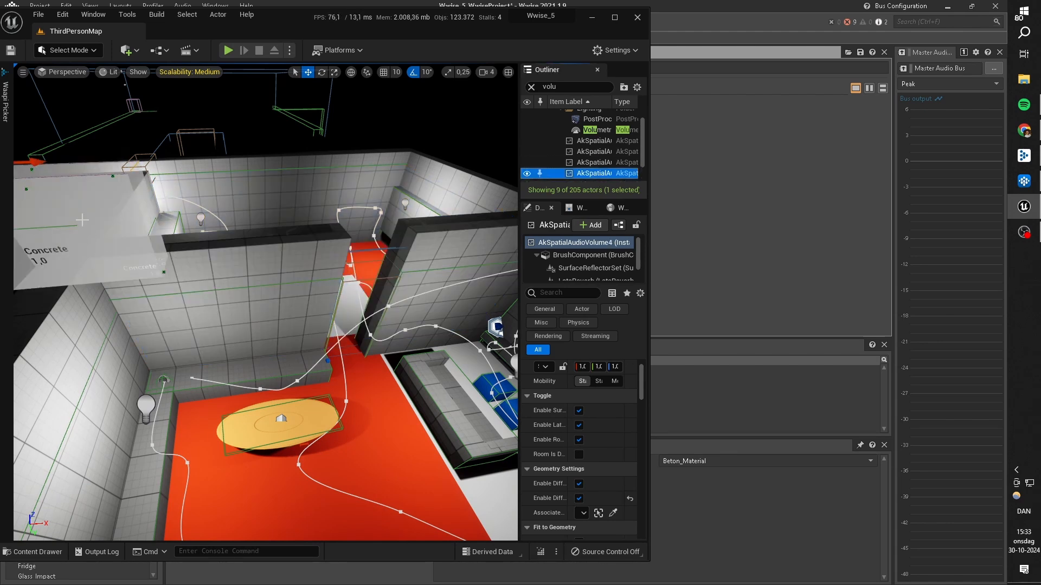
{"action": "scroll", "coordinate": [602, 169], "scroll_direction": "down", "scroll_amount": 1}
{"action": "left_click", "coordinate": [602, 168]}
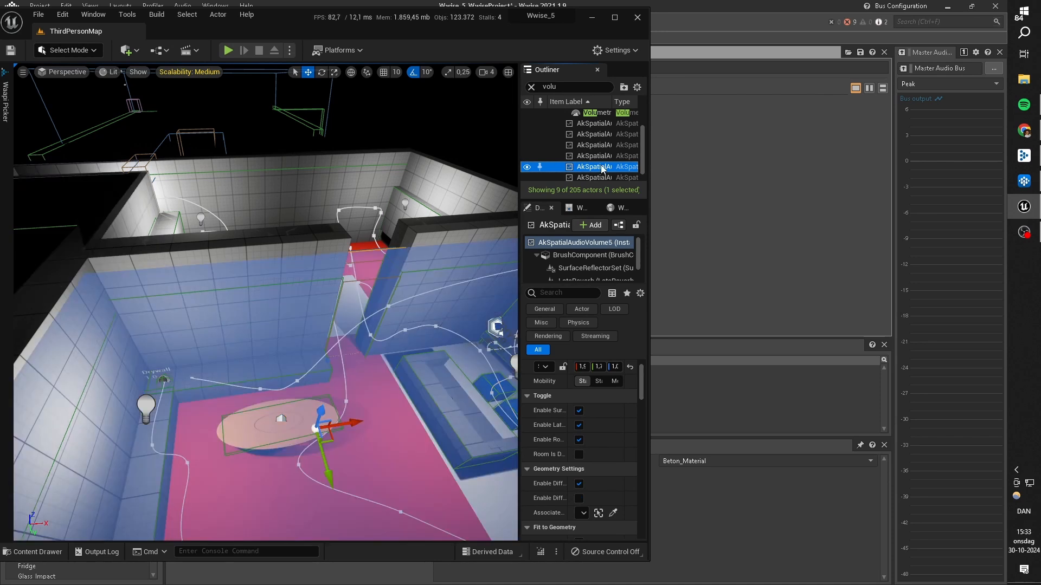
{"action": "right_click_drag", "start_coordinate": [328, 288], "coordinate": [406, 336]}
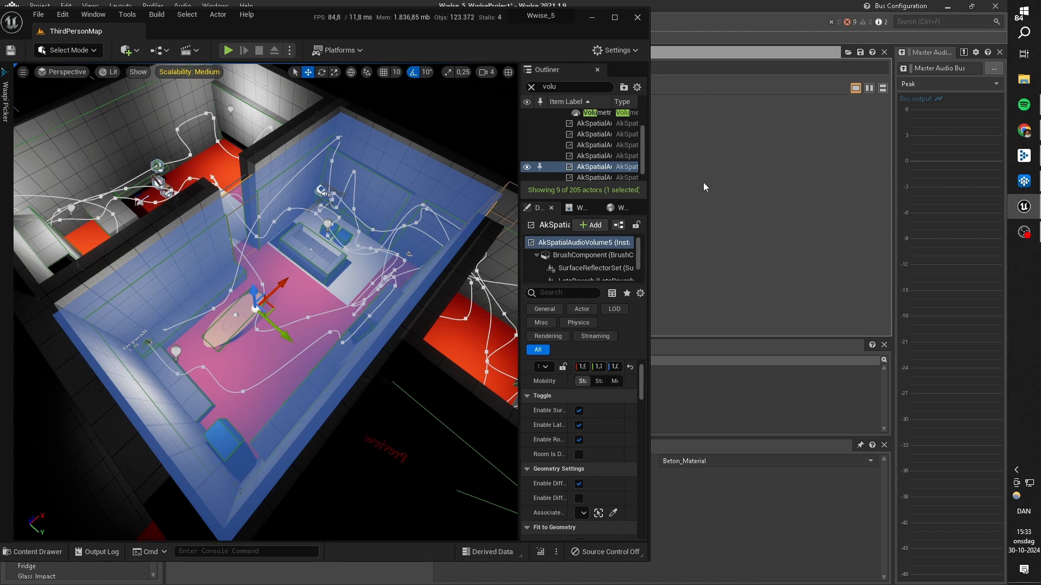
- Review the Room and LateReverb component settings of AkSpatialAudioVolume5
{"action": "scroll", "coordinate": [603, 262], "scroll_direction": "down", "scroll_amount": 1}
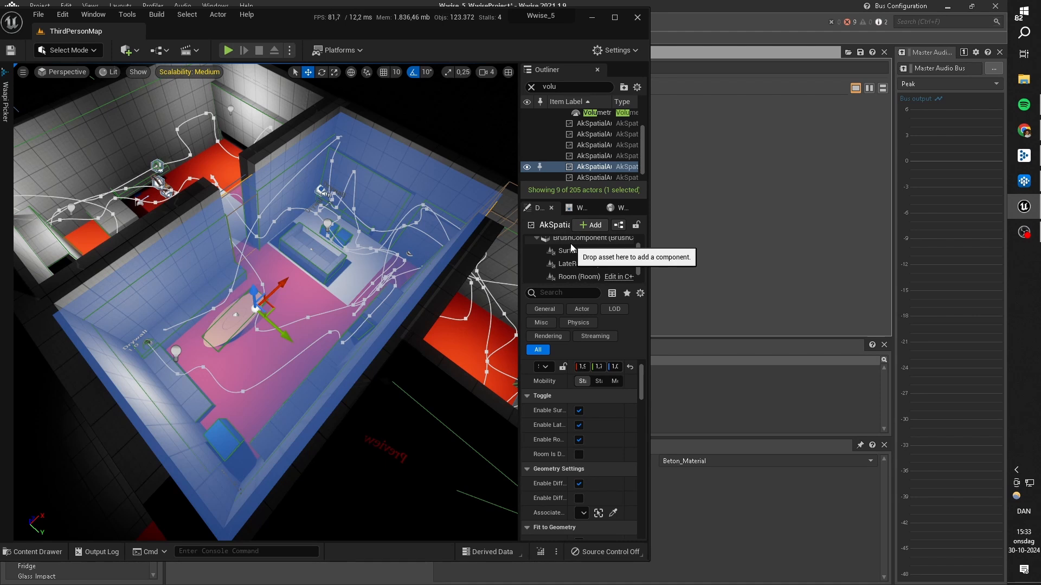
{"action": "left_click", "coordinate": [575, 276]}
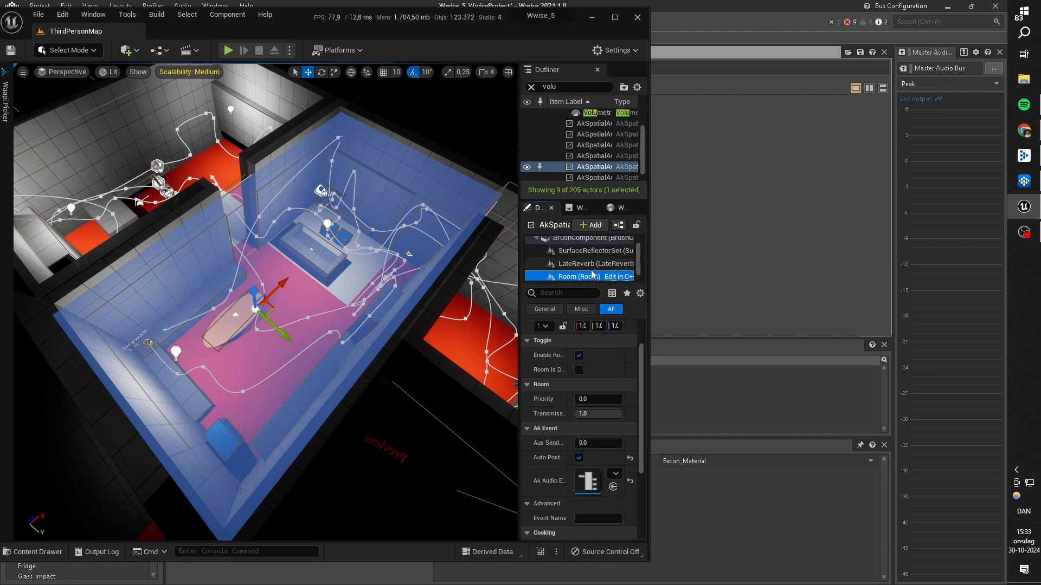
{"action": "left_click", "coordinate": [580, 263]}
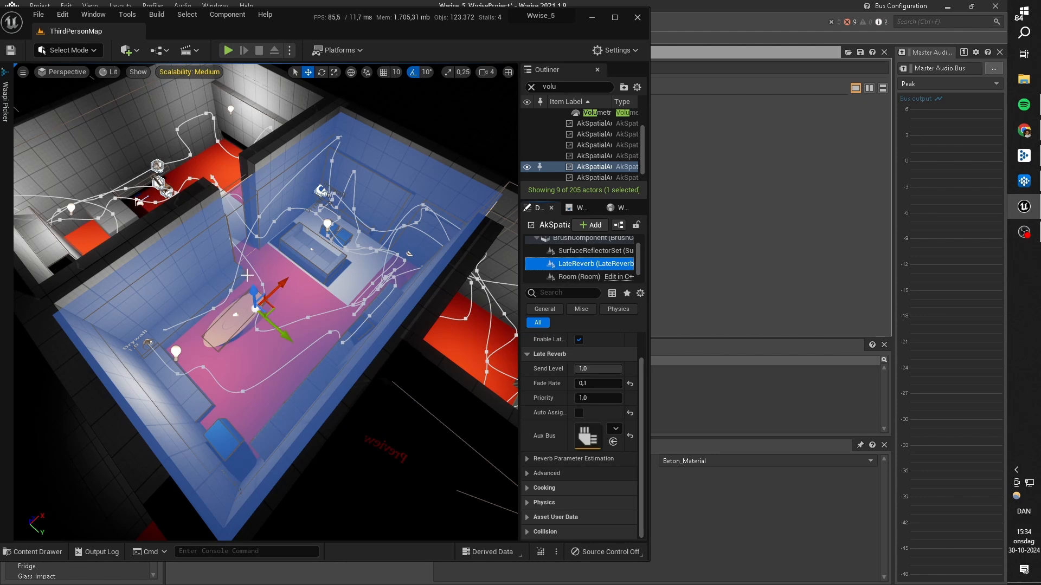
- Open the BP_ThirdPersonCharacter blueprint, show its 3D preview and select the left hand collider on the character
{"action": "left_click", "coordinate": [18, 558]}
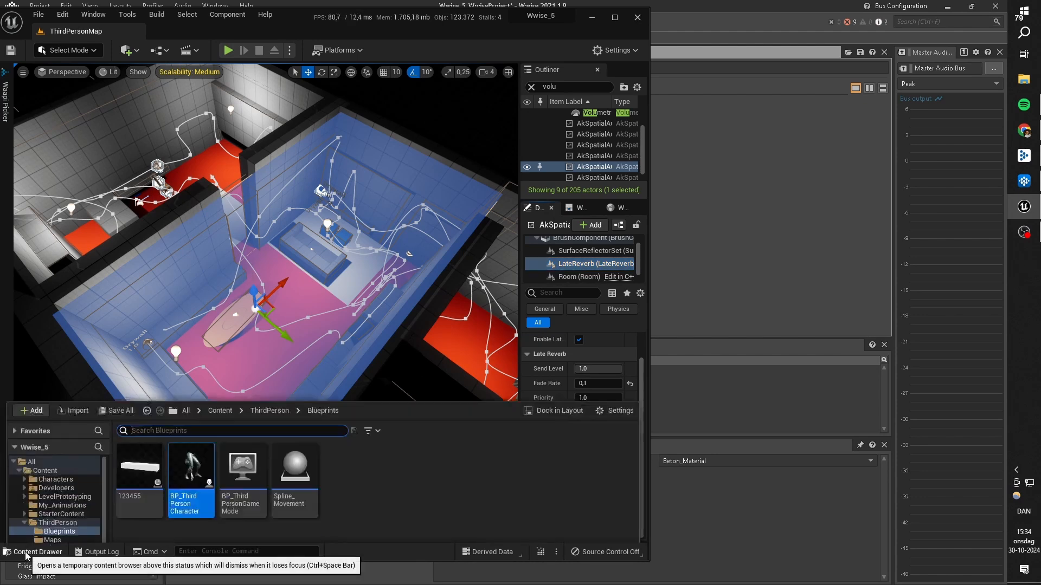
{"action": "mouse_move", "coordinate": [187, 459]}
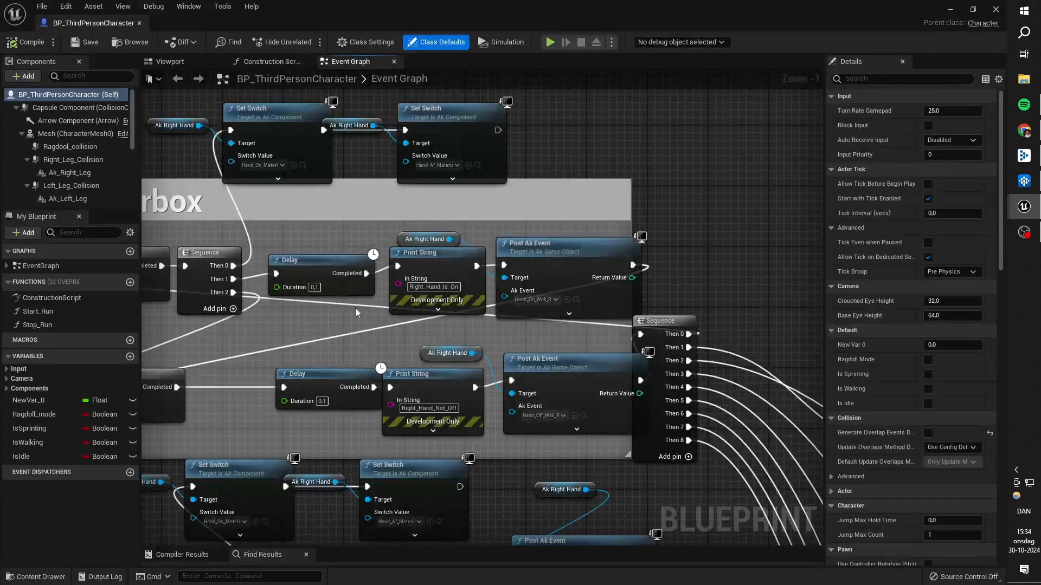
{"action": "left_click", "coordinate": [170, 61]}
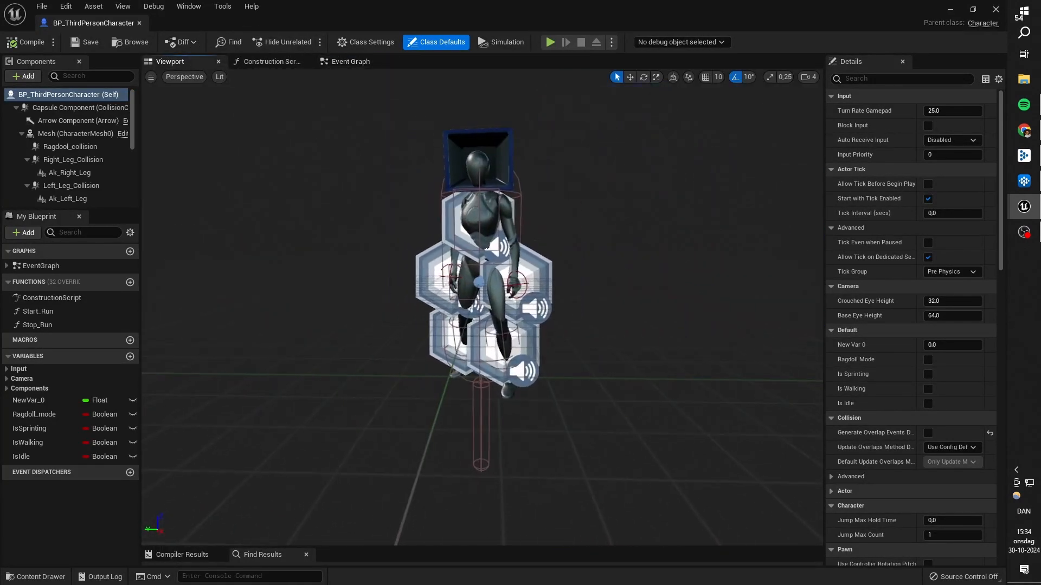
{"action": "left_click", "coordinate": [527, 286]}
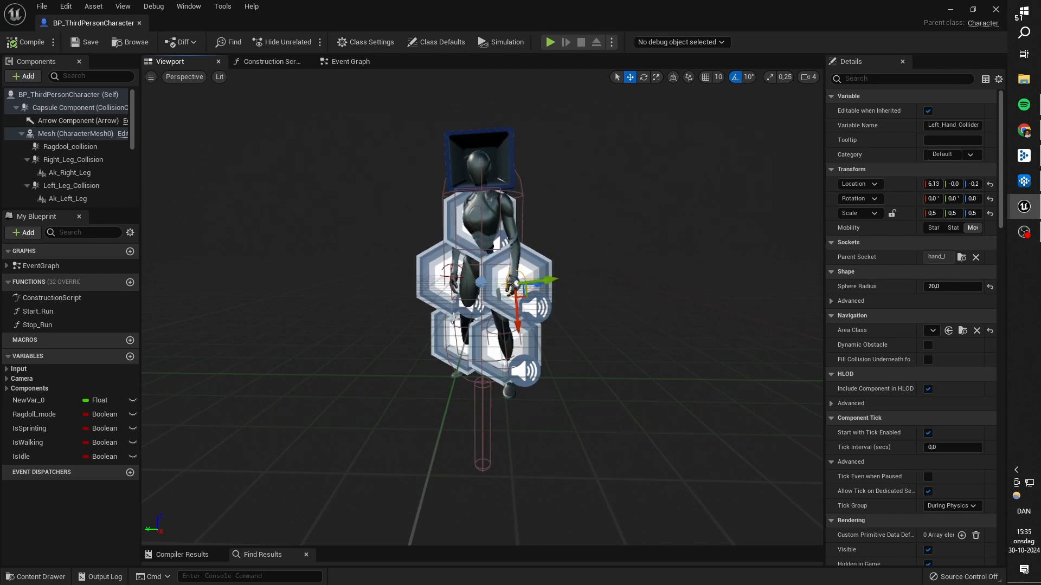
- Switch to Wwise and show the positioning settings of the Hånd_På_R switch container under Right_Arm
{"action": "left_click", "coordinate": [1024, 181]}
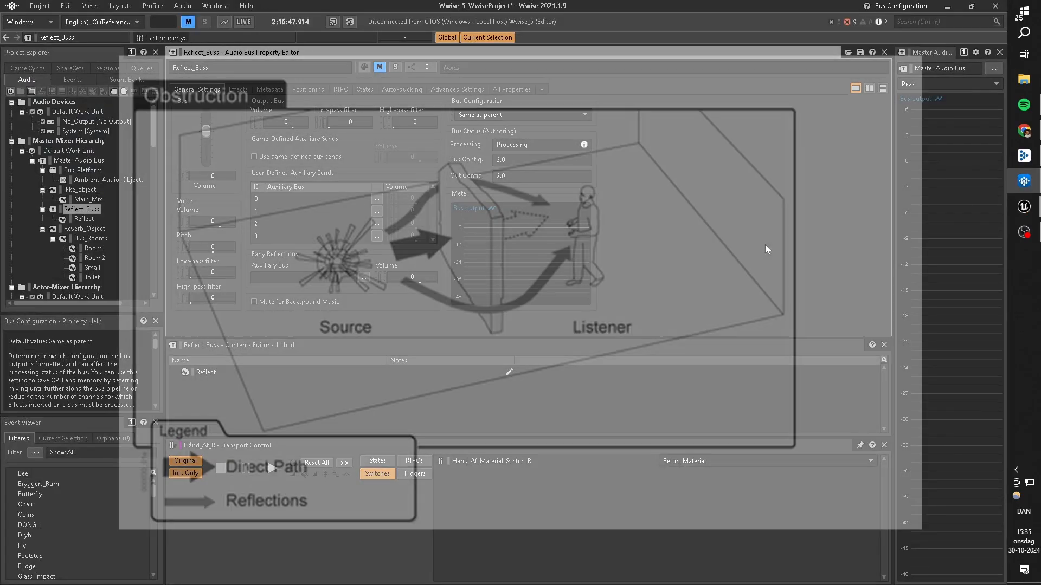
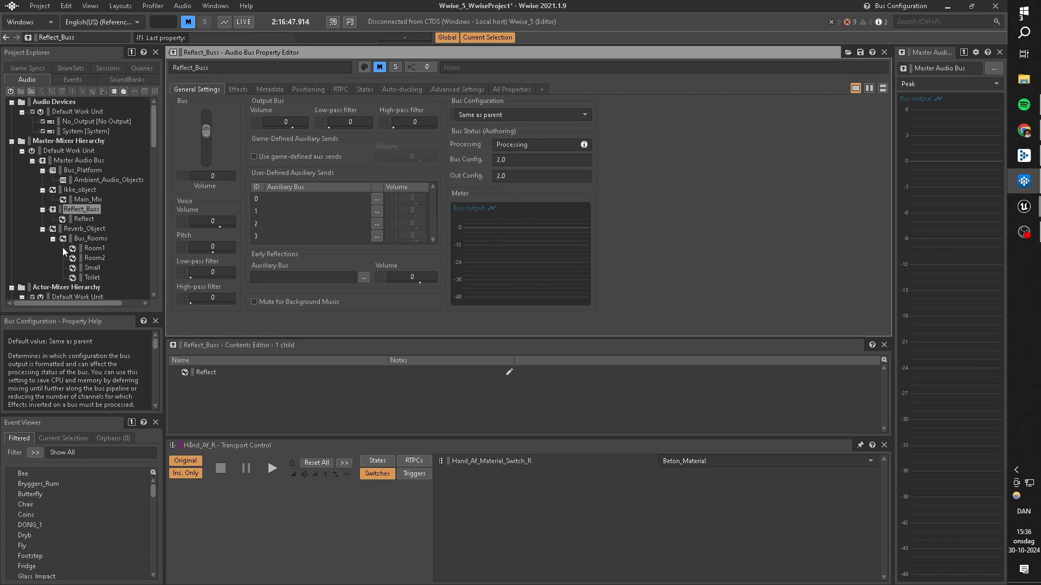
{"action": "left_click_drag", "start_coordinate": [154, 139], "coordinate": [155, 200]}
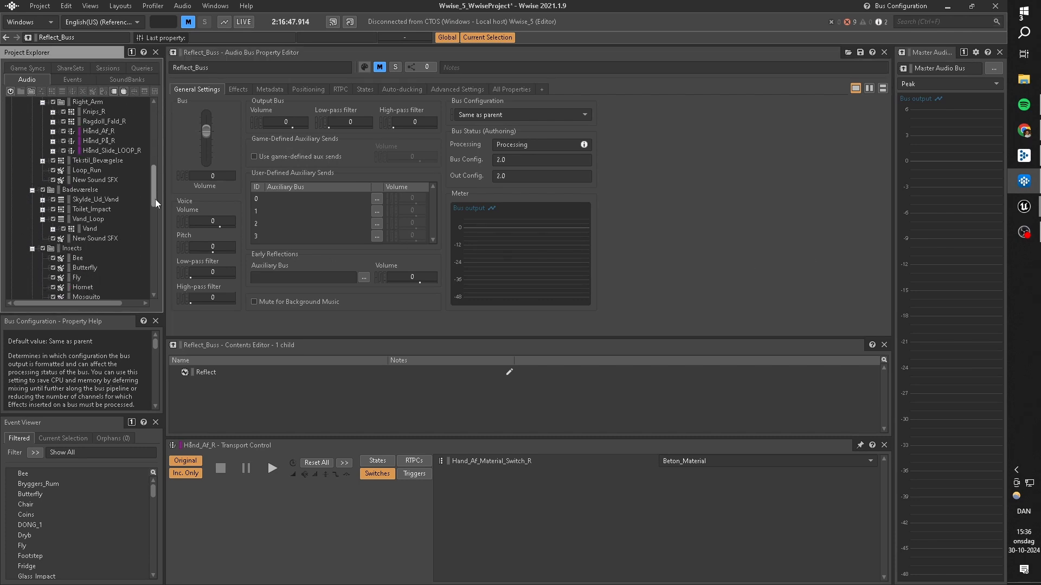
{"action": "left_click", "coordinate": [99, 141]}
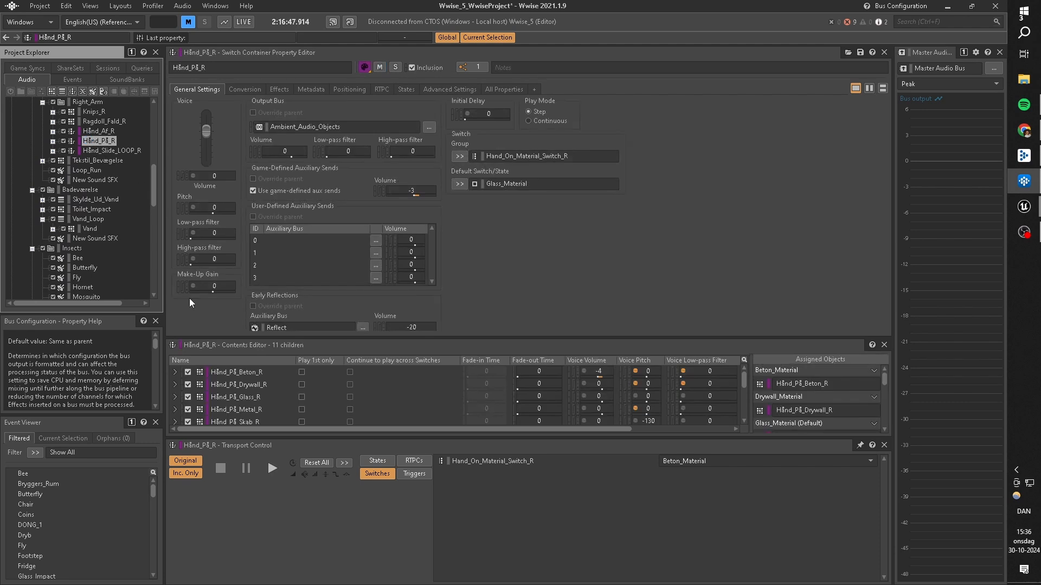
{"action": "left_click", "coordinate": [347, 89]}
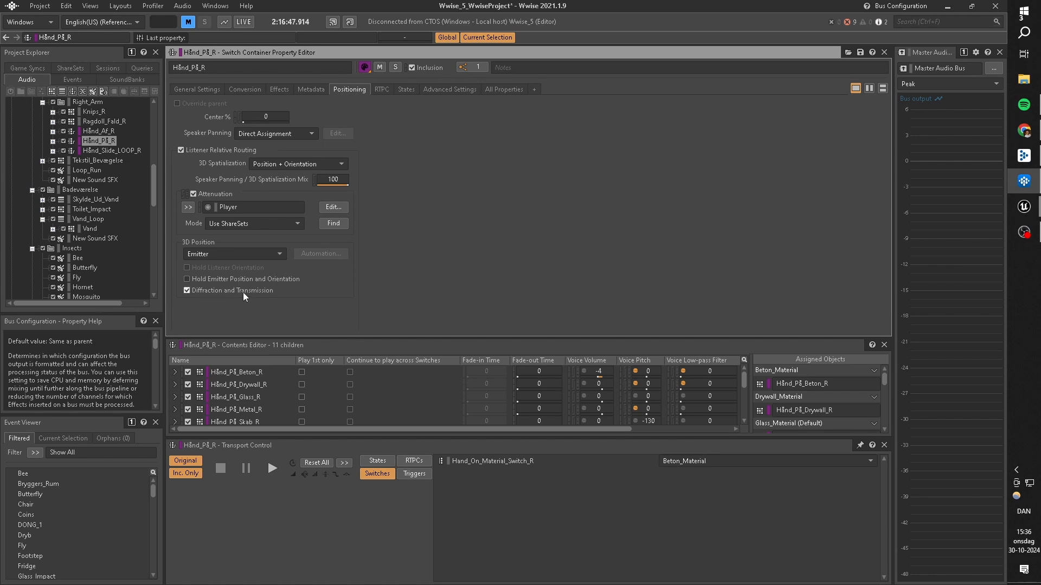
- Return to the ThirdPersonMap level in Unreal Editor and show the Ak_Sofa geometry component settings of the sofa
{"action": "mouse_move", "coordinate": [1024, 206]}
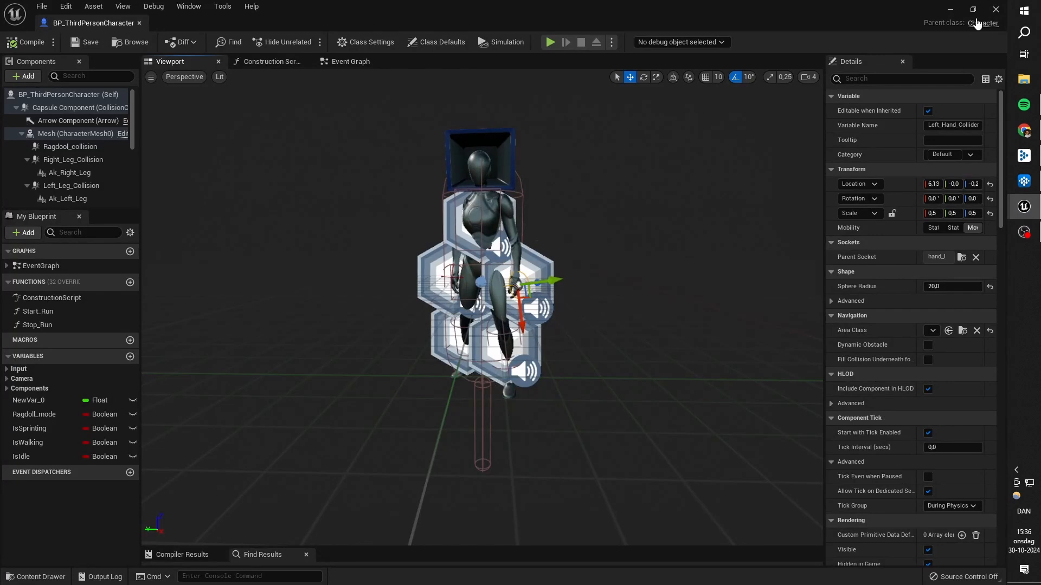
{"action": "left_click", "coordinate": [954, 177]}
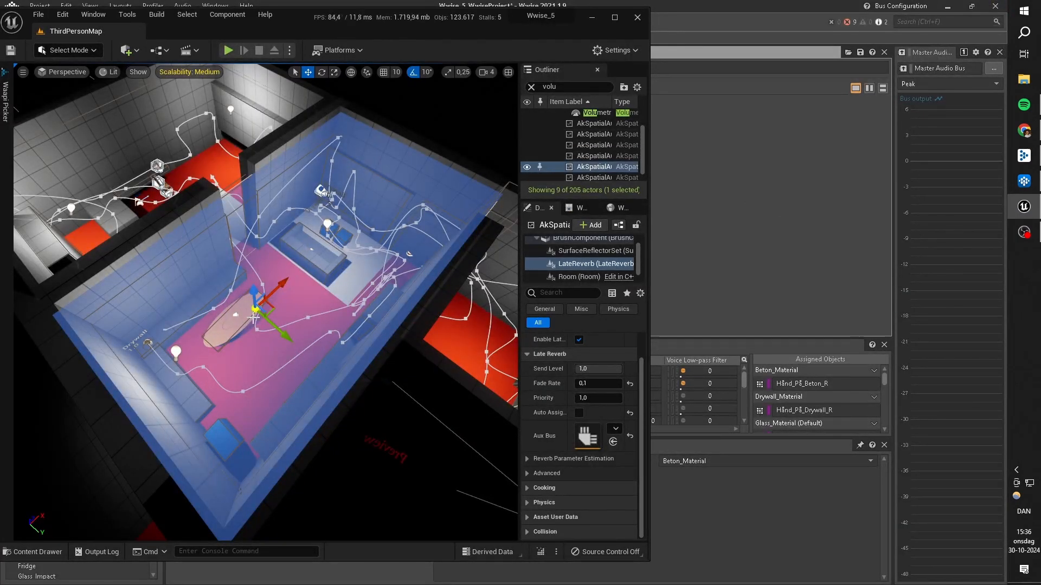
{"action": "left_click", "coordinate": [311, 252]}
{"action": "left_click", "coordinate": [570, 269]}
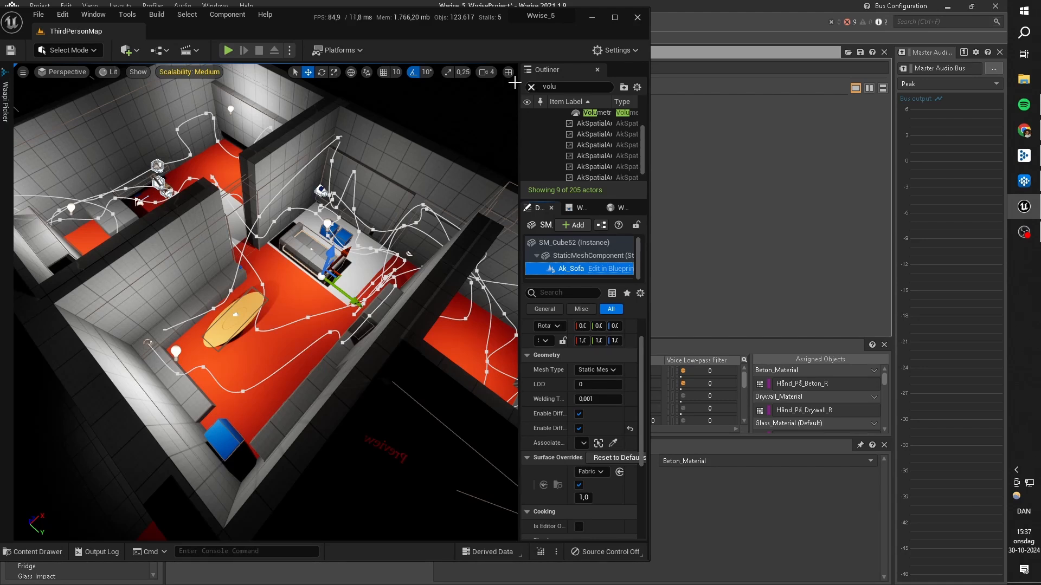
- Filter the level's actors by "portal" and select AkAcousticPortal3
{"action": "left_click", "coordinate": [583, 87]}
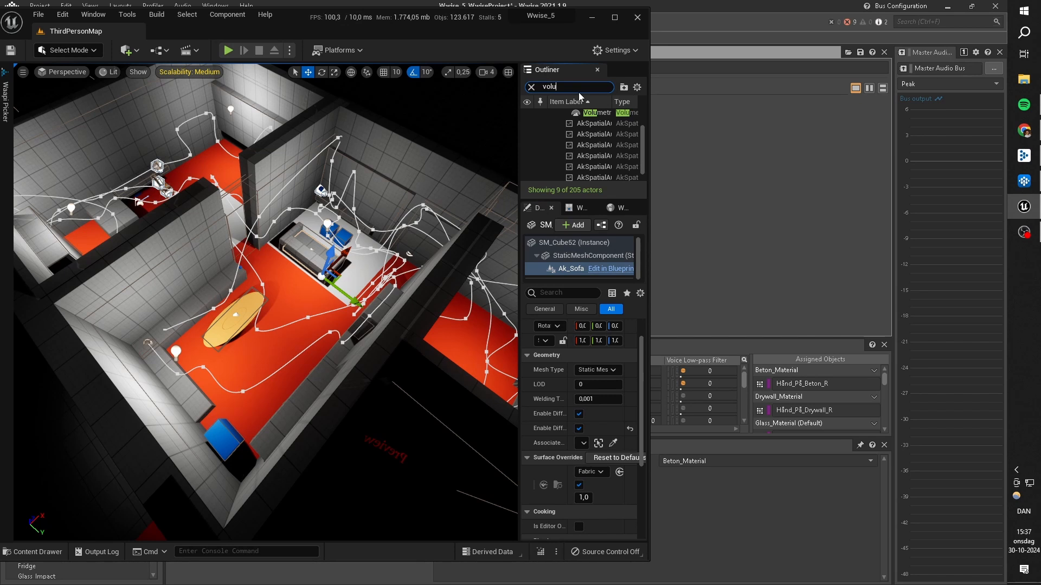
{"action": "type", "text": "vol"}
{"action": "key", "text": "BackSpace"}
{"action": "key", "text": "BackSpace"}
{"action": "key", "text": "BackSpace"}
{"action": "type", "text": "p"}
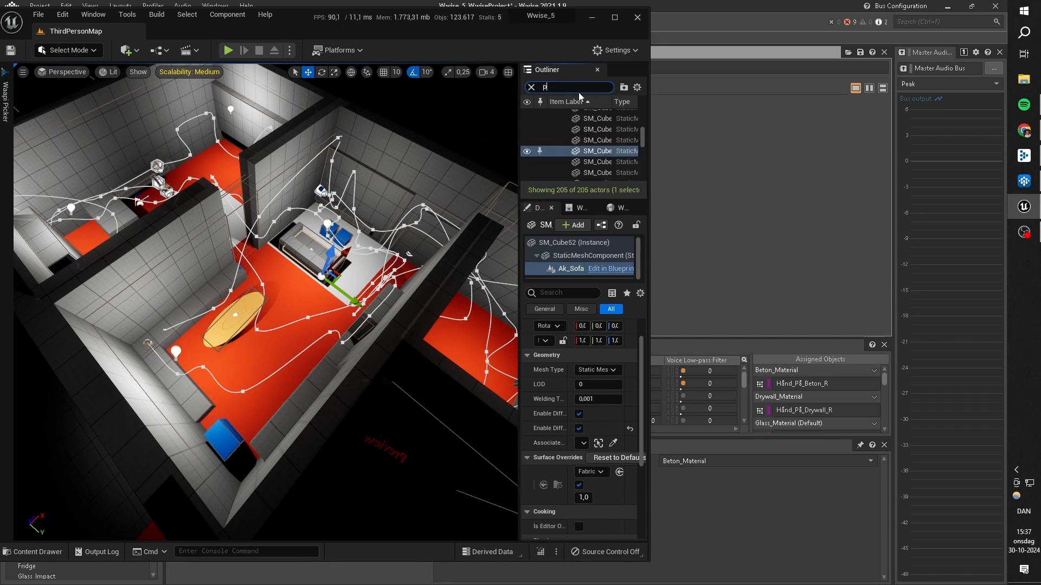
{"action": "type", "text": "ortal"}
{"action": "left_click", "coordinate": [612, 148]}
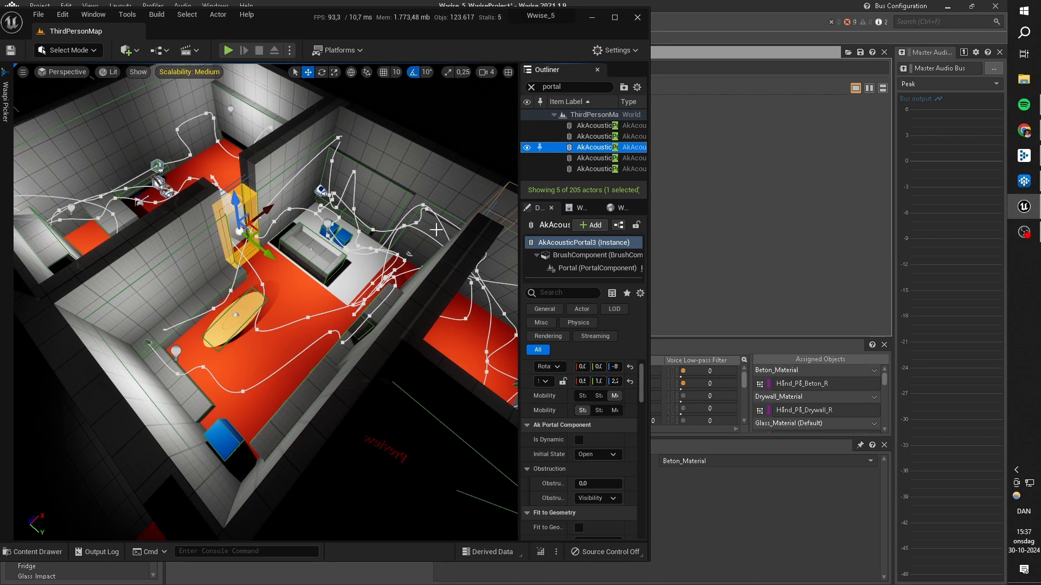
- Examine the acoustic portals in the openings between the rooms from several angles, including an overview of the whole apartment
{"action": "right_click_drag", "start_coordinate": [256, 224], "coordinate": [354, 210]}
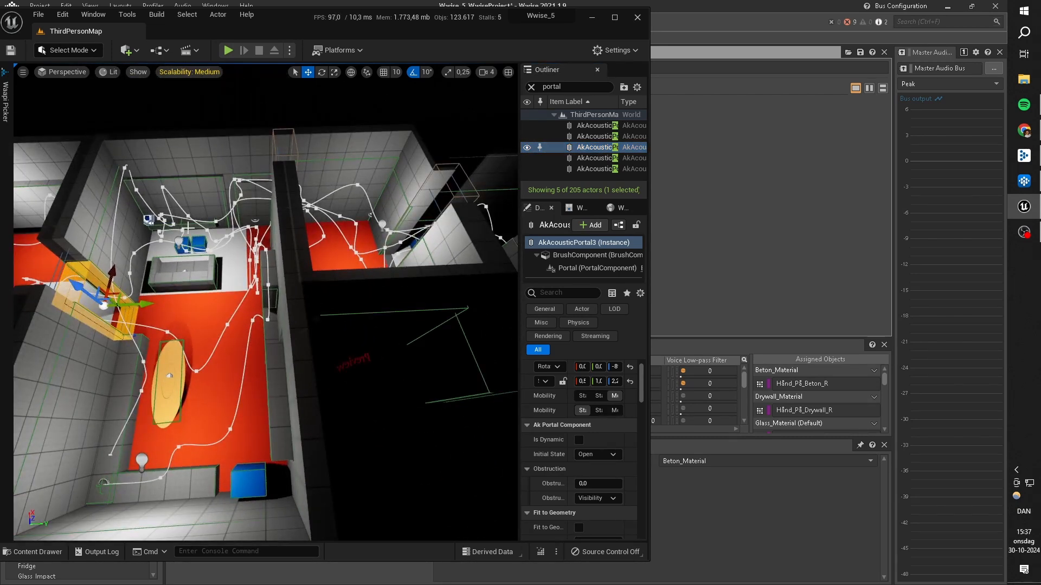
{"action": "right_click_drag", "start_coordinate": [212, 263], "coordinate": [35, 168]}
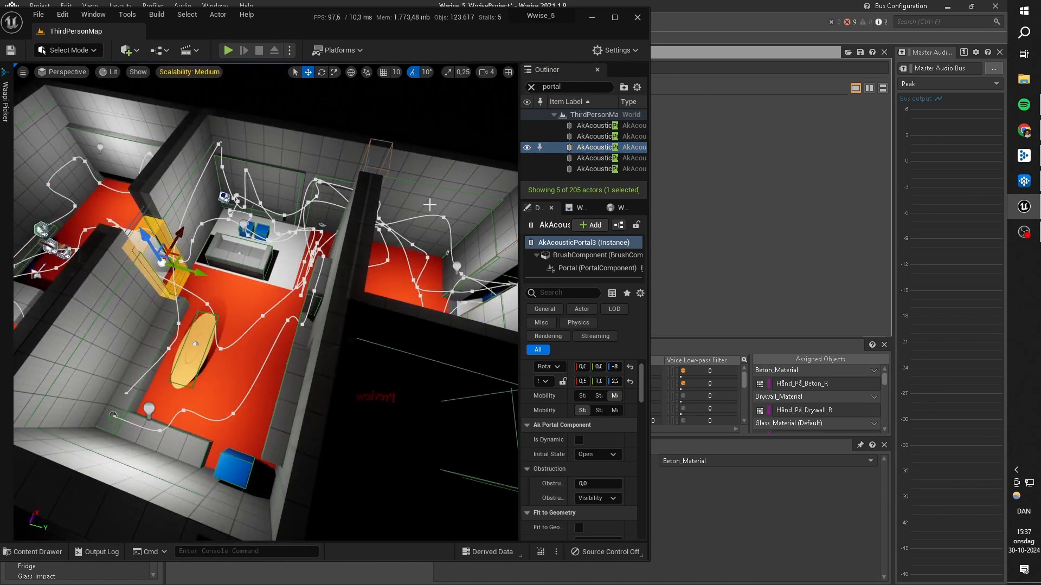
{"action": "right_click_drag", "start_coordinate": [481, 284], "coordinate": [381, 212]}
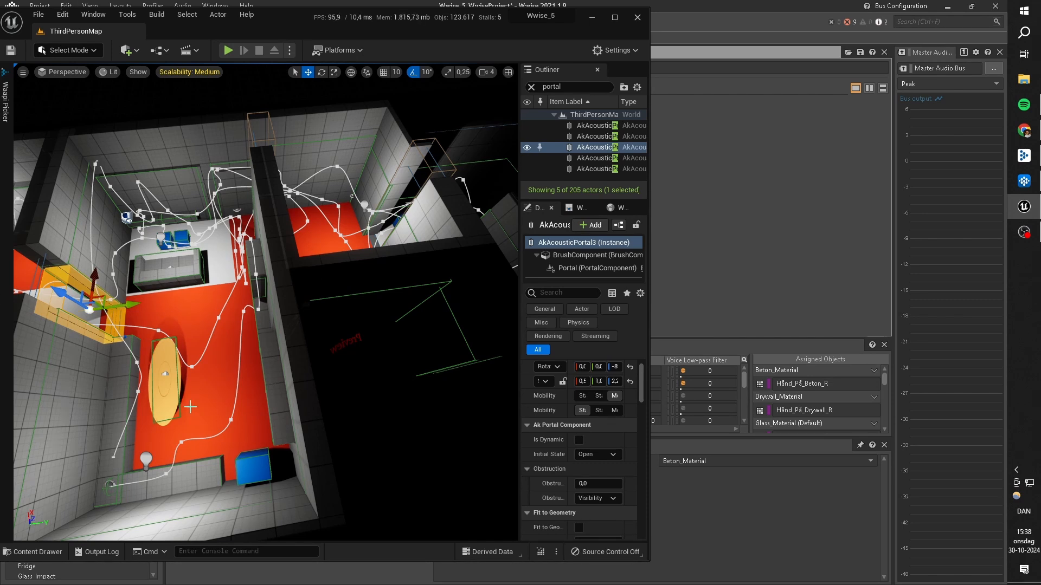
{"action": "right_click_drag", "start_coordinate": [249, 314], "coordinate": [168, 312]}
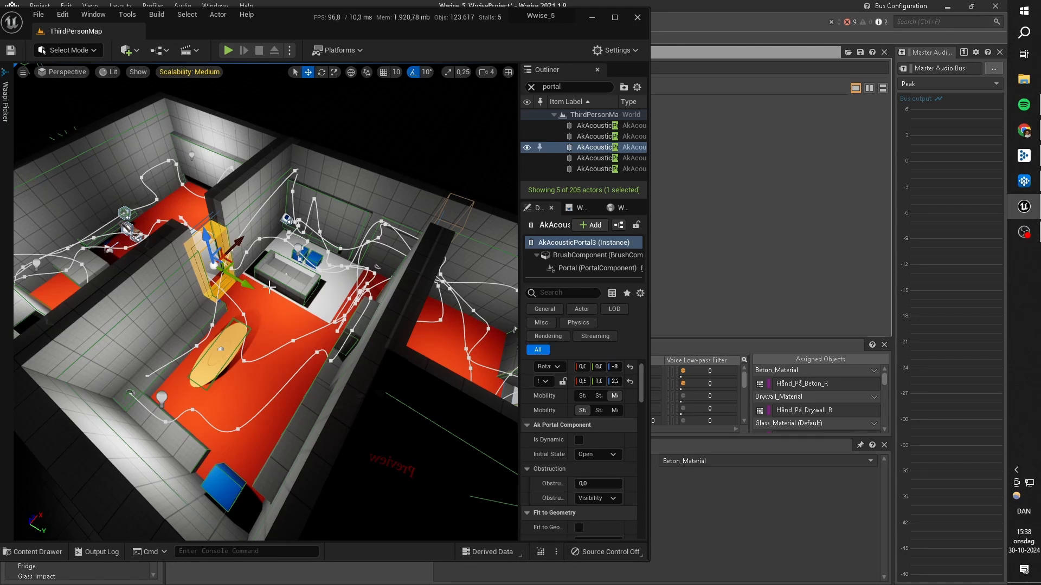
{"action": "right_click_drag", "start_coordinate": [327, 287], "coordinate": [336, 283]}
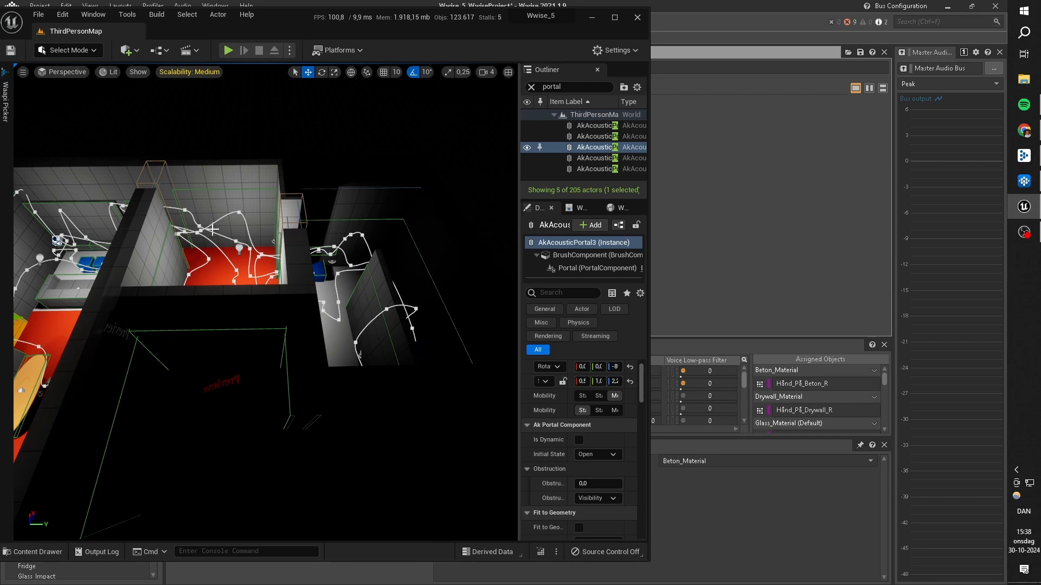
{"action": "right_click_drag", "start_coordinate": [310, 310], "coordinate": [297, 363]}
{"action": "key", "text": "s"}
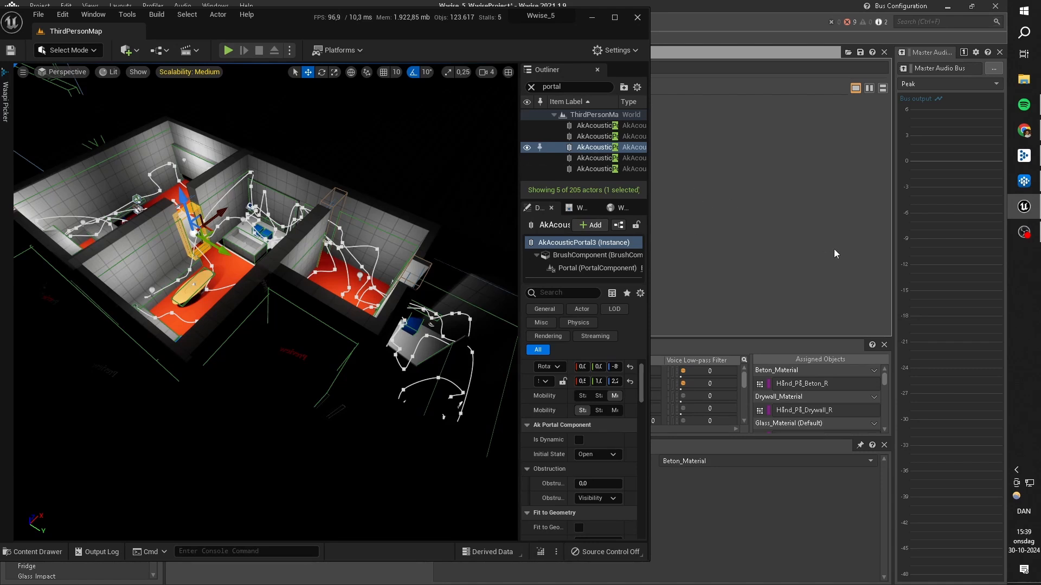
- Reconnect Wwise to the local Wwise_5 editor session and start playing the level in Unreal Editor
{"action": "left_click", "coordinate": [728, 235]}
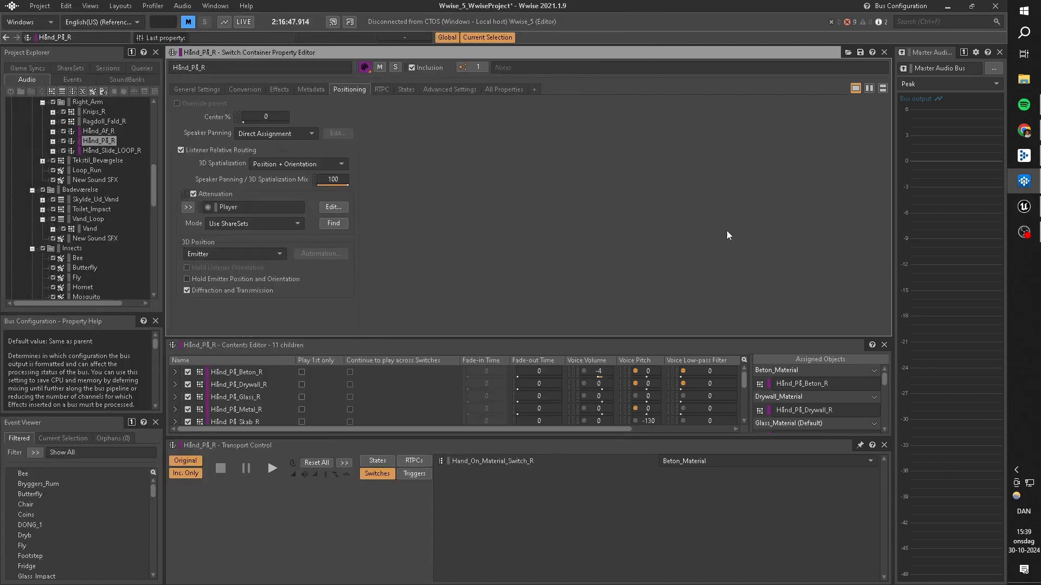
{"action": "left_click", "coordinate": [350, 21]}
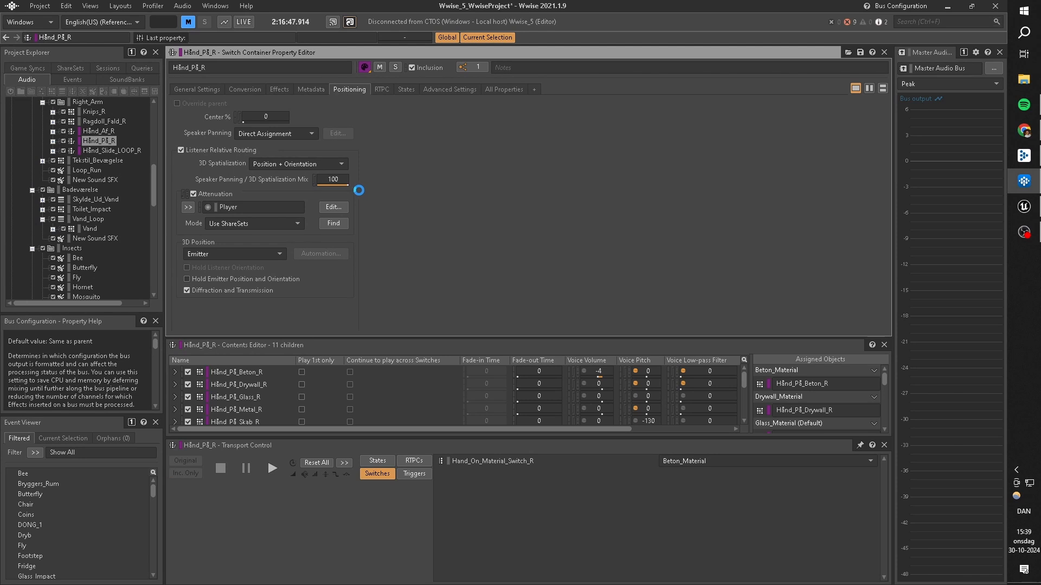
{"action": "left_click", "coordinate": [1023, 207]}
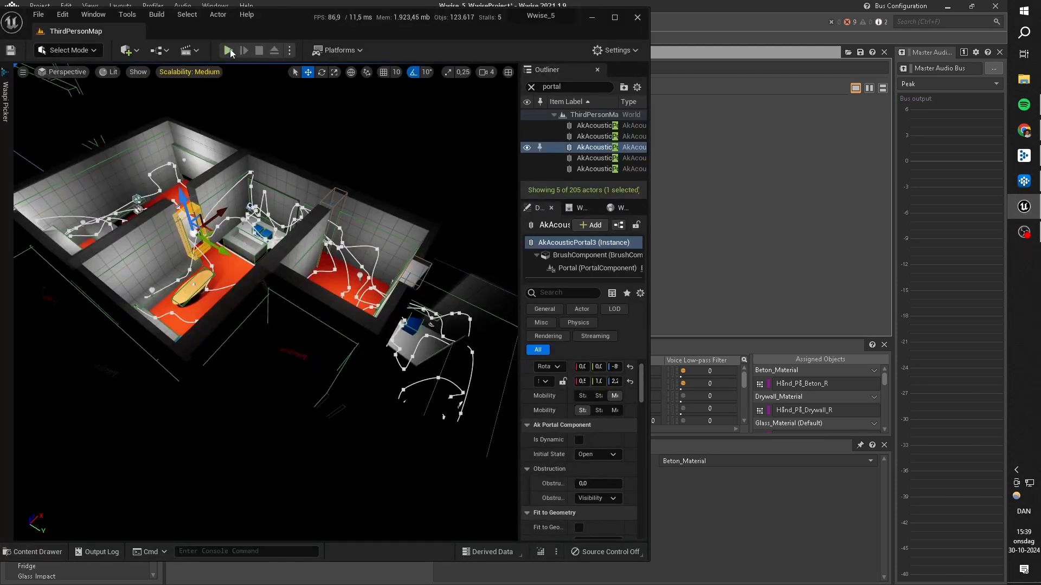
{"action": "key", "text": "alt+p"}
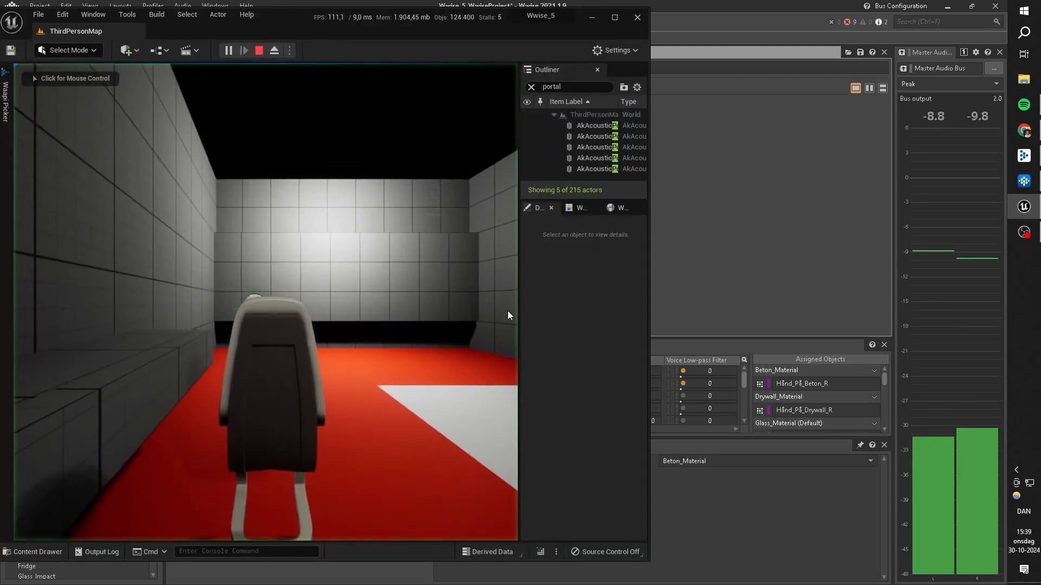
- Switch from the running level to Wwise and show the level's sound paths in the Game Object Profiler layout
{"action": "left_click", "coordinate": [504, 314]}
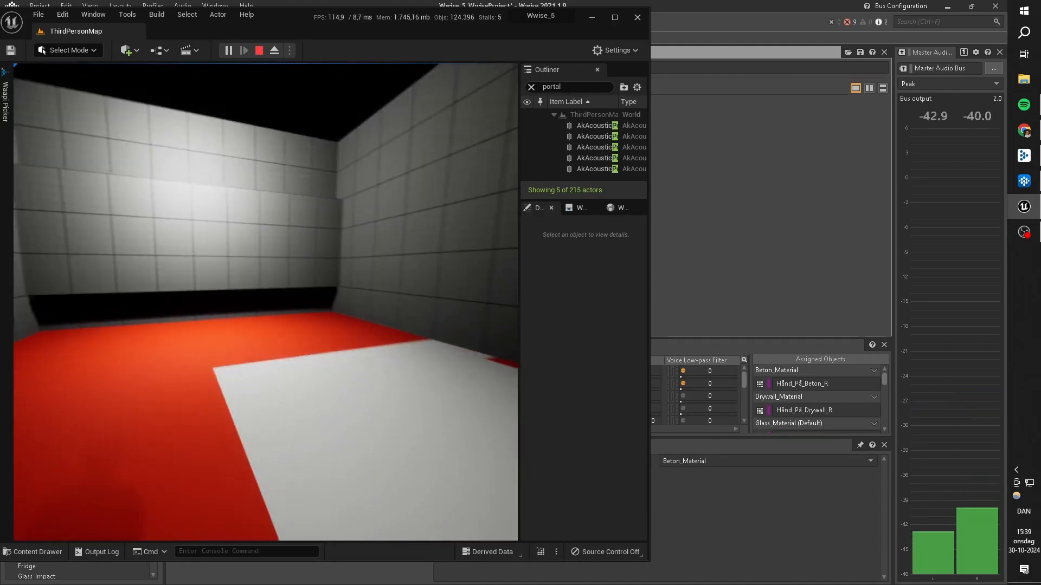
{"action": "key", "text": "alt+Tab"}
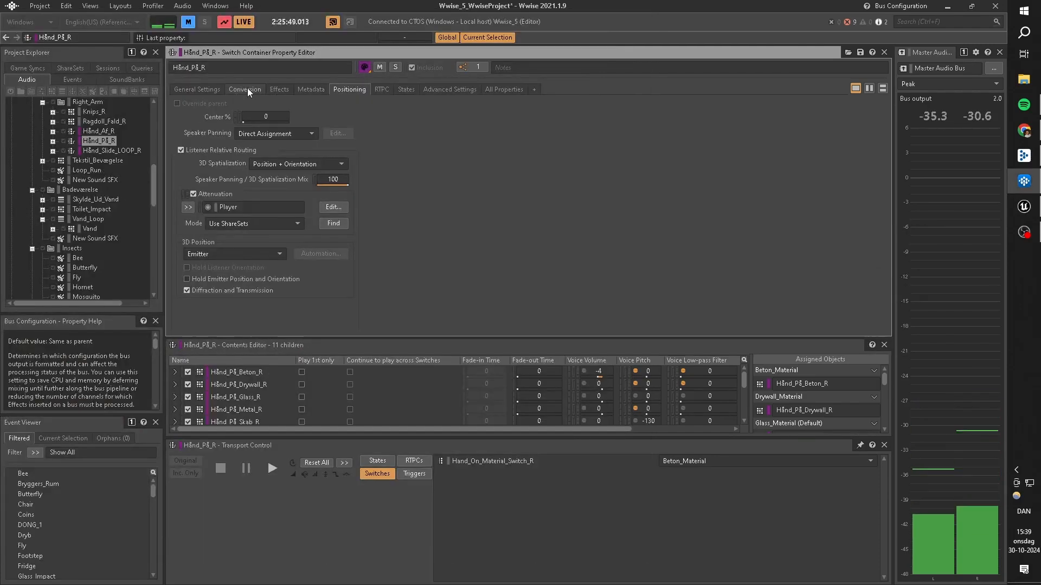
{"action": "left_click", "coordinate": [121, 6]}
{"action": "left_click", "coordinate": [158, 102]}
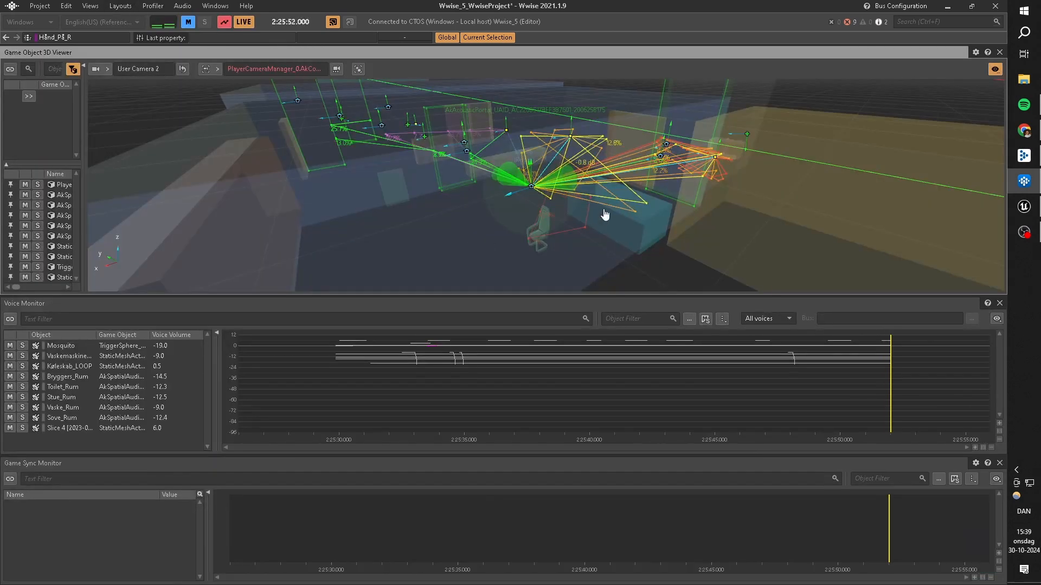
{"action": "left_click_drag", "start_coordinate": [883, 154], "coordinate": [655, 191]}
{"action": "scroll", "coordinate": [643, 174], "scroll_direction": "down", "scroll_amount": 3}
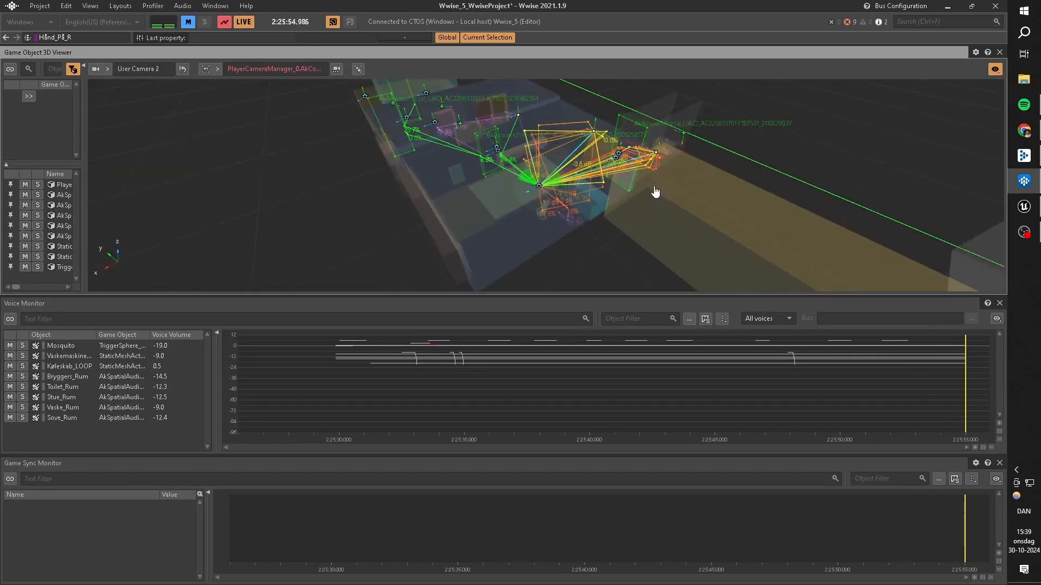
- Turn off Show Reflection Paths in the Game Object 3D Viewer settings
{"action": "left_click", "coordinate": [994, 68]}
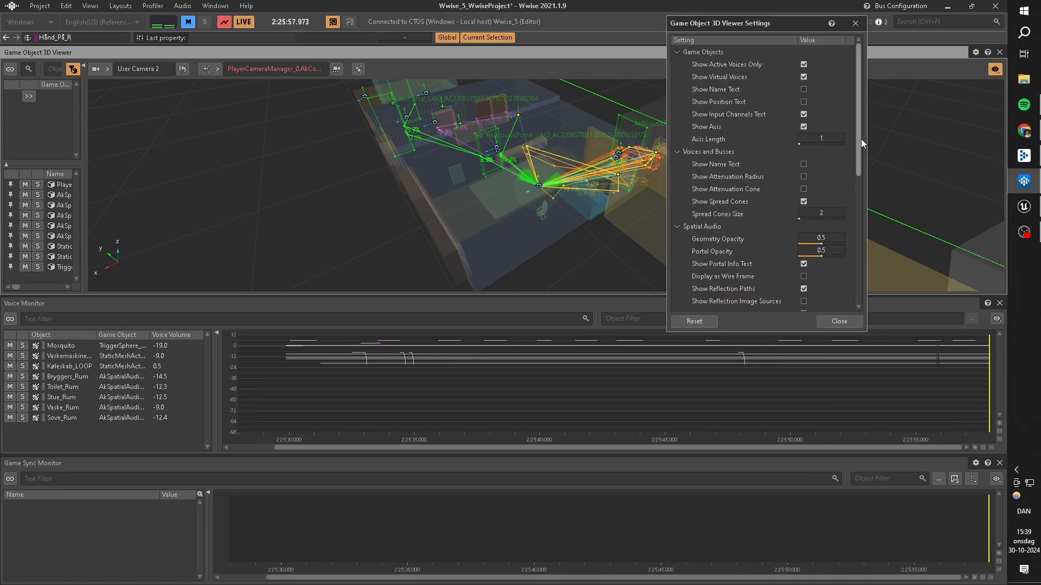
{"action": "left_click_drag", "start_coordinate": [860, 138], "coordinate": [871, 193]}
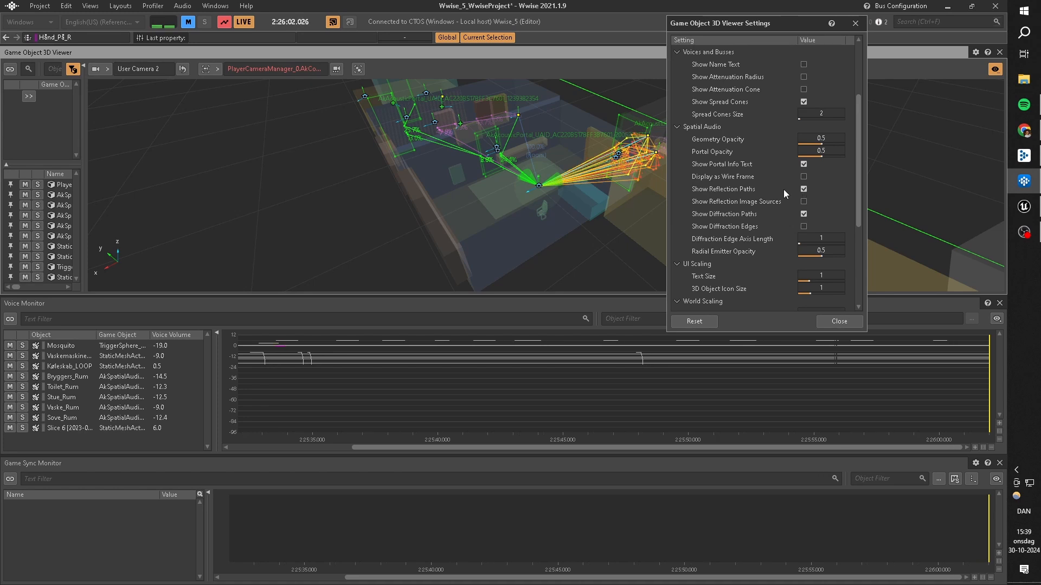
{"action": "left_click", "coordinate": [803, 189]}
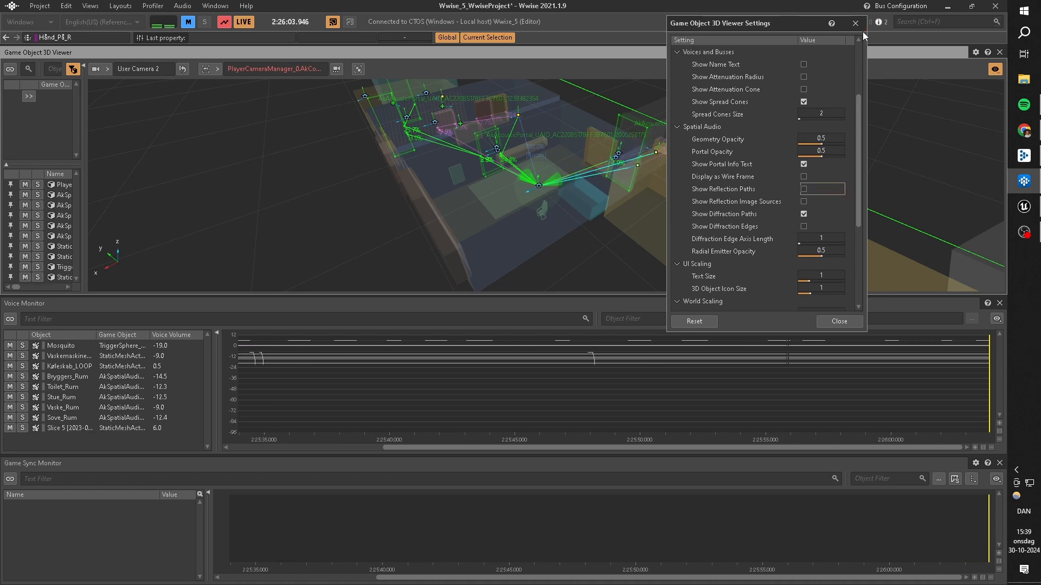
{"action": "left_click", "coordinate": [855, 25]}
- Move the character within the room in Unreal Editor and examine the diffraction paths around the listener in the Wwise 3D viewer
{"action": "left_click_drag", "start_coordinate": [546, 163], "coordinate": [581, 152]}
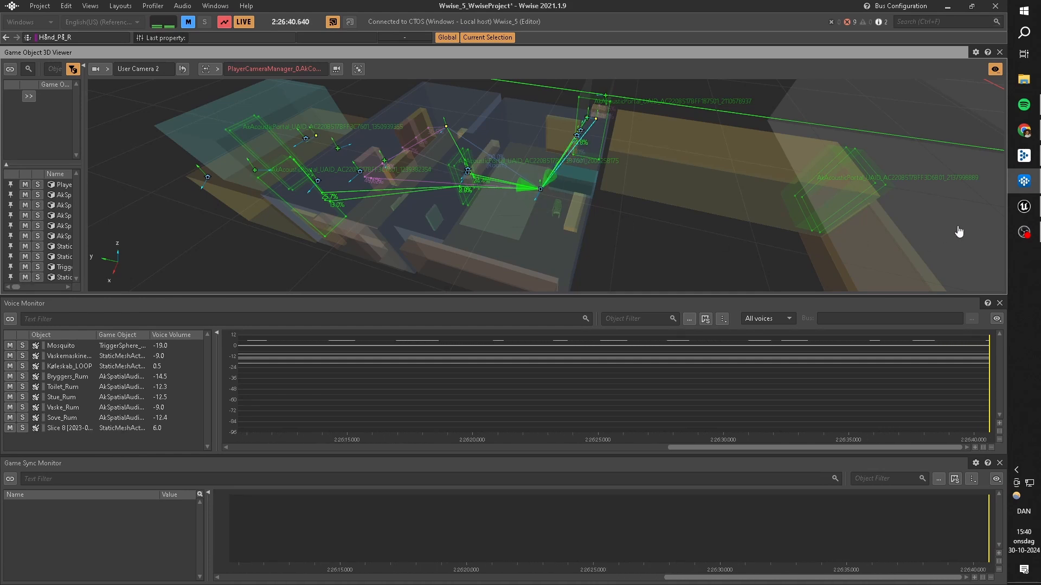
{"action": "left_click", "coordinate": [1023, 207]}
{"action": "key", "text": "w"}
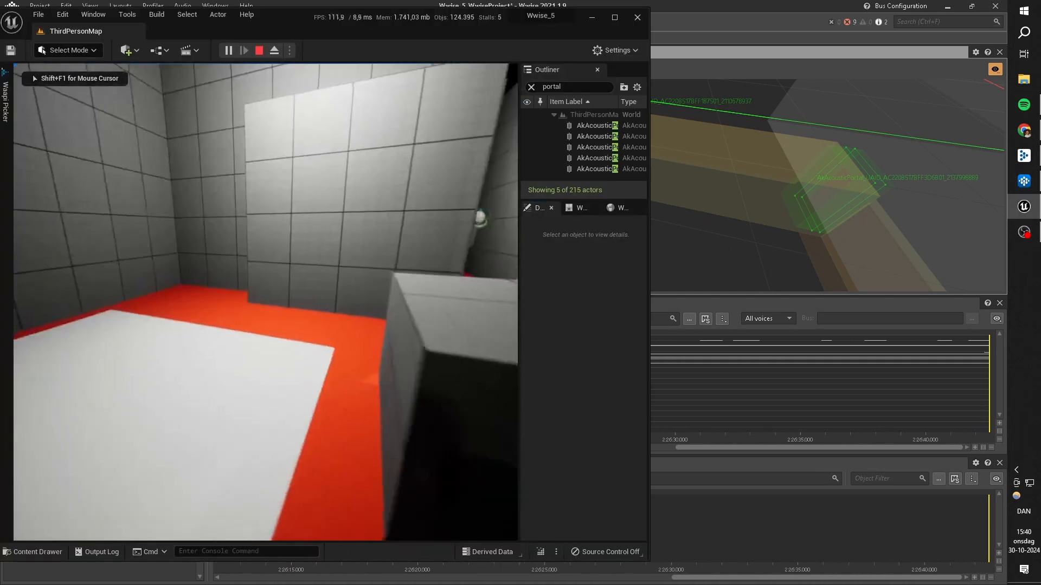
{"action": "key", "text": "alt+Tab"}
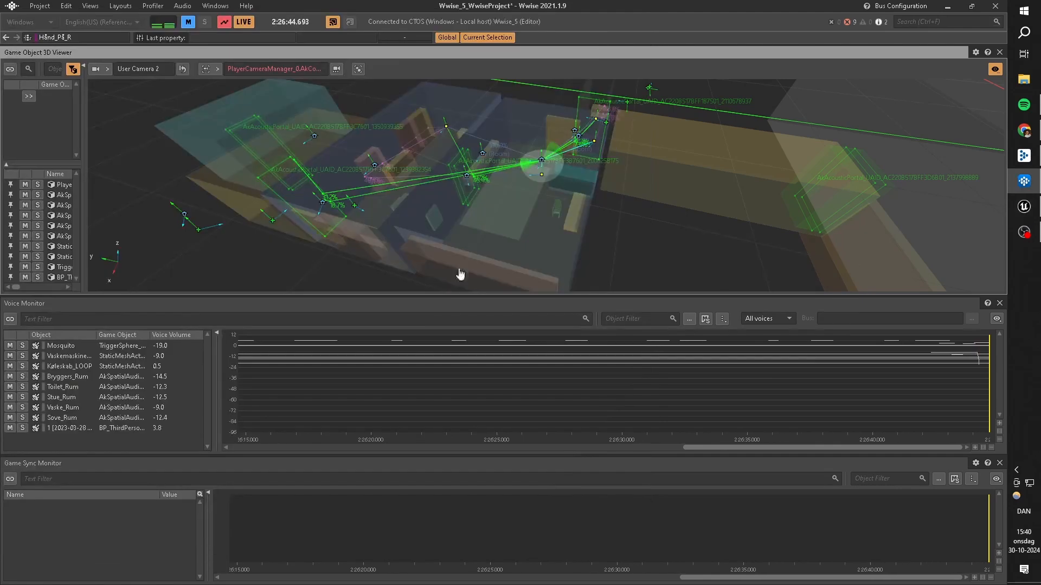
{"action": "scroll", "coordinate": [495, 213], "scroll_direction": "up", "scroll_amount": 6}
{"action": "left_click_drag", "start_coordinate": [481, 204], "coordinate": [455, 169]}
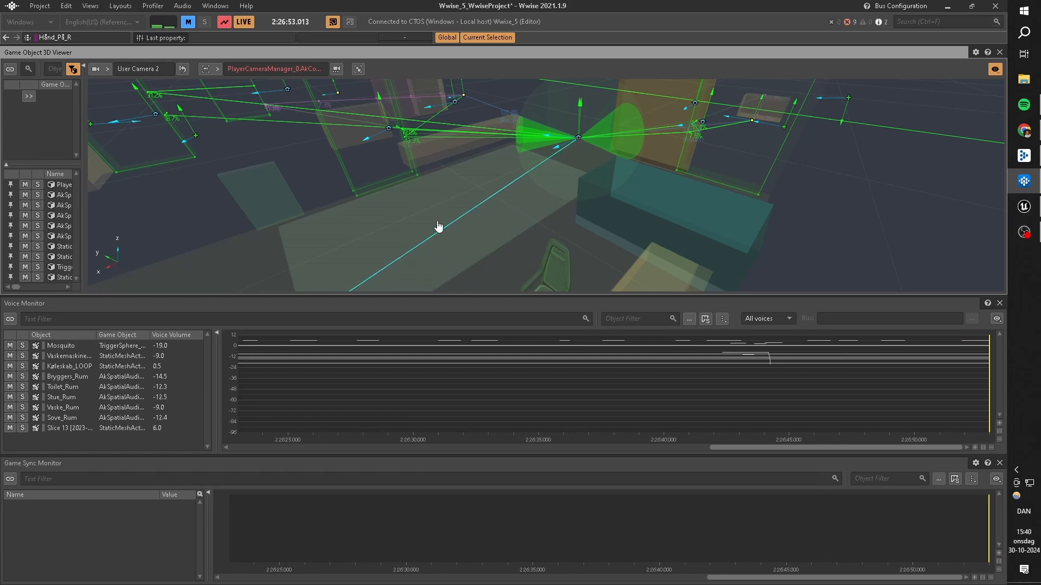
{"action": "left_click_drag", "start_coordinate": [570, 181], "coordinate": [584, 193]}
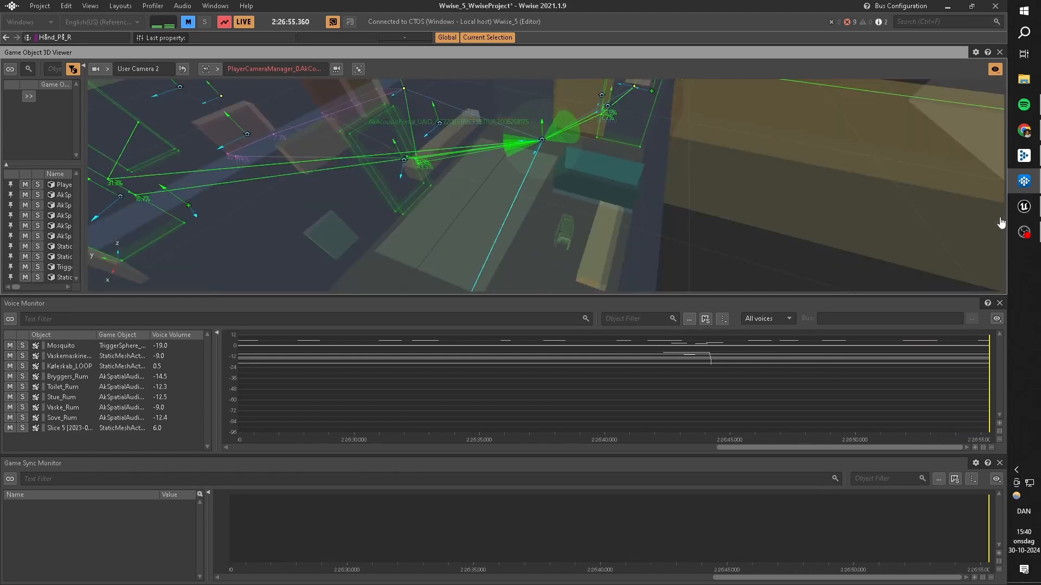
- Walk the character into the adjoining room in Unreal Editor and examine how the sound paths route through the portals in Wwise
{"action": "left_click", "coordinate": [1023, 206]}
{"action": "key", "text": "w"}
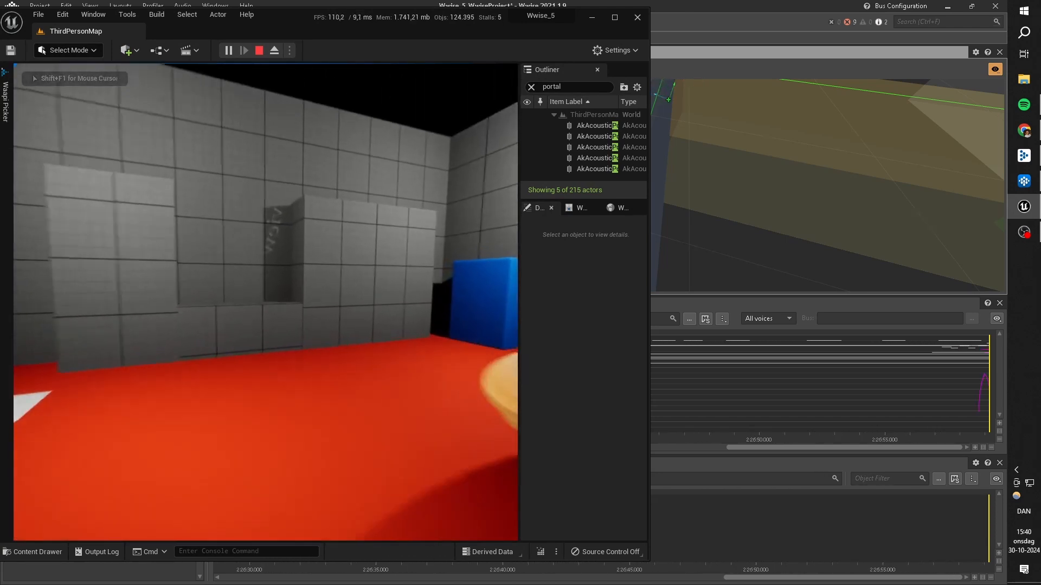
{"action": "key", "text": "alt+Tab"}
{"action": "left_click_drag", "start_coordinate": [386, 190], "coordinate": [481, 134]}
{"action": "scroll", "coordinate": [417, 171], "scroll_direction": "down", "scroll_amount": 5}
{"action": "scroll", "coordinate": [447, 175], "scroll_direction": "up", "scroll_amount": 3}
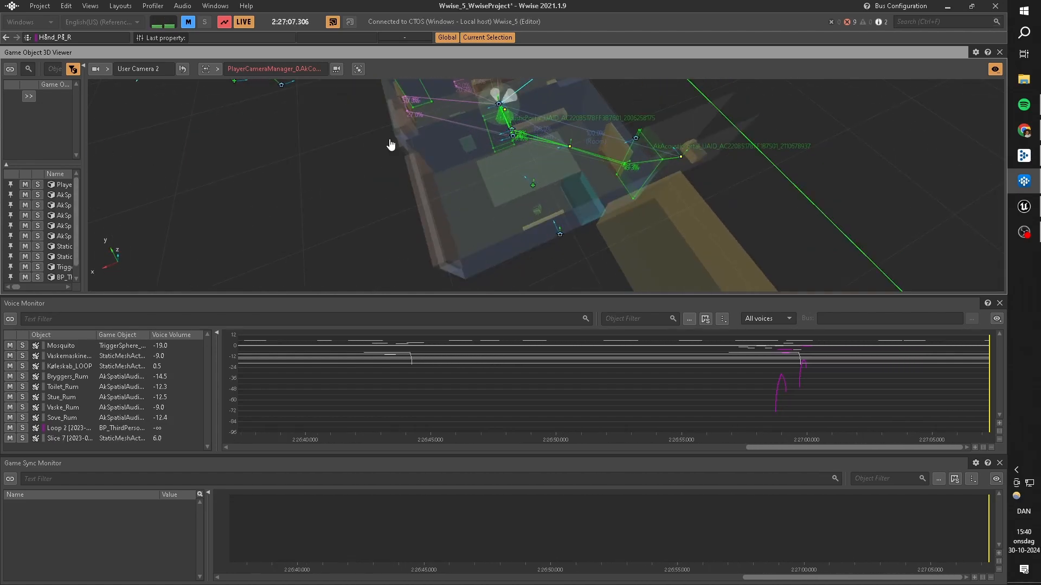
{"action": "left_click_drag", "start_coordinate": [422, 151], "coordinate": [480, 163]}
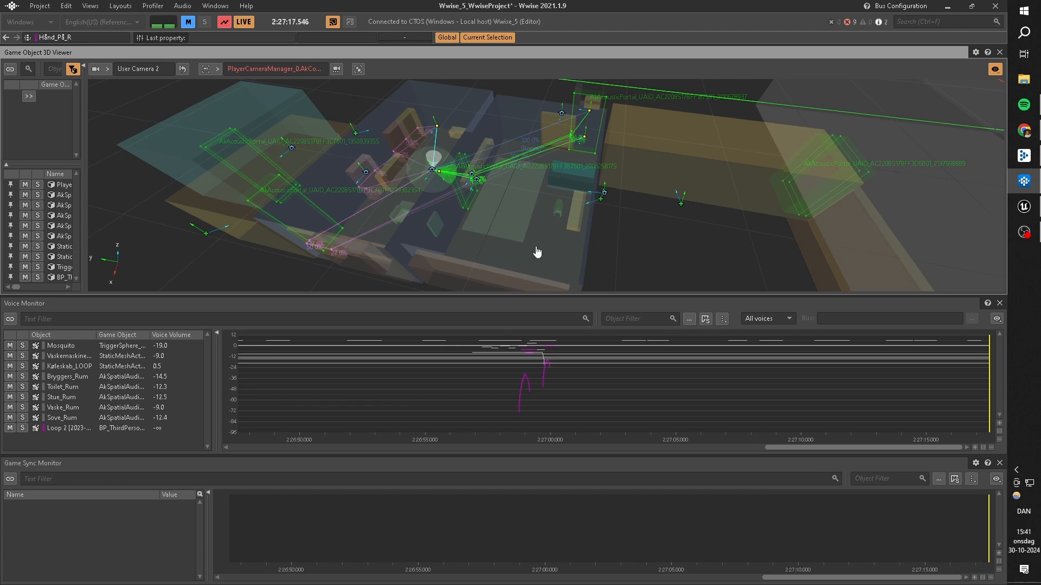
{"action": "left_click_drag", "start_coordinate": [542, 193], "coordinate": [496, 211]}
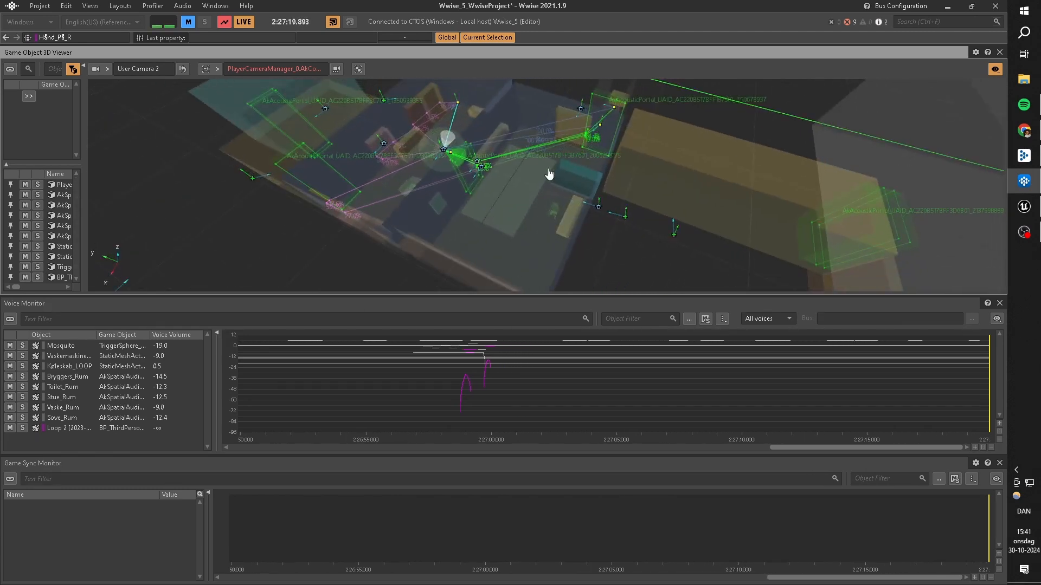
{"action": "left_click_drag", "start_coordinate": [479, 151], "coordinate": [504, 165]}
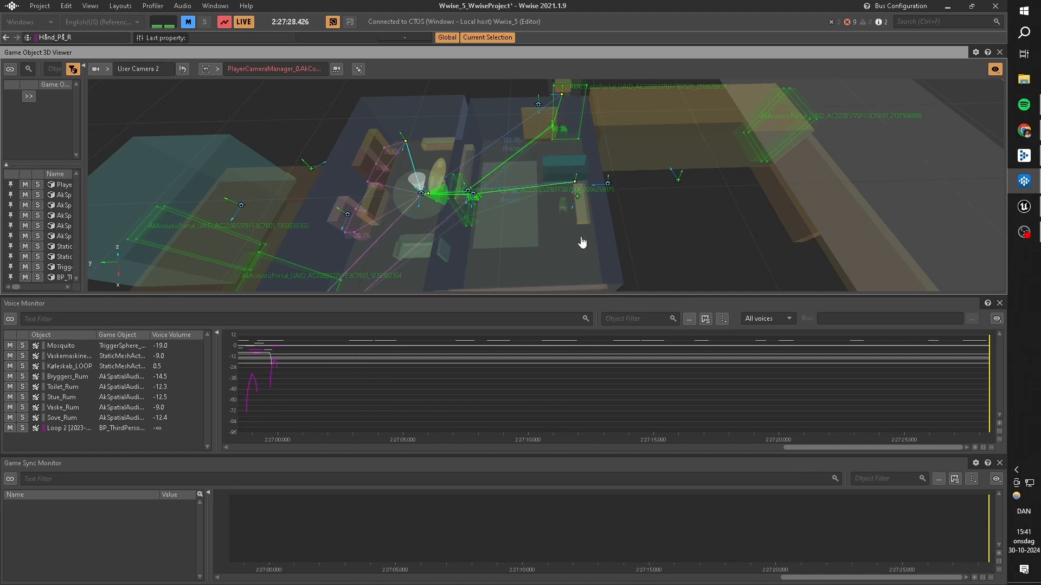
- Stop the play session in Unreal Editor and return Wwise to the Designer layout
{"action": "left_click", "coordinate": [1023, 207]}
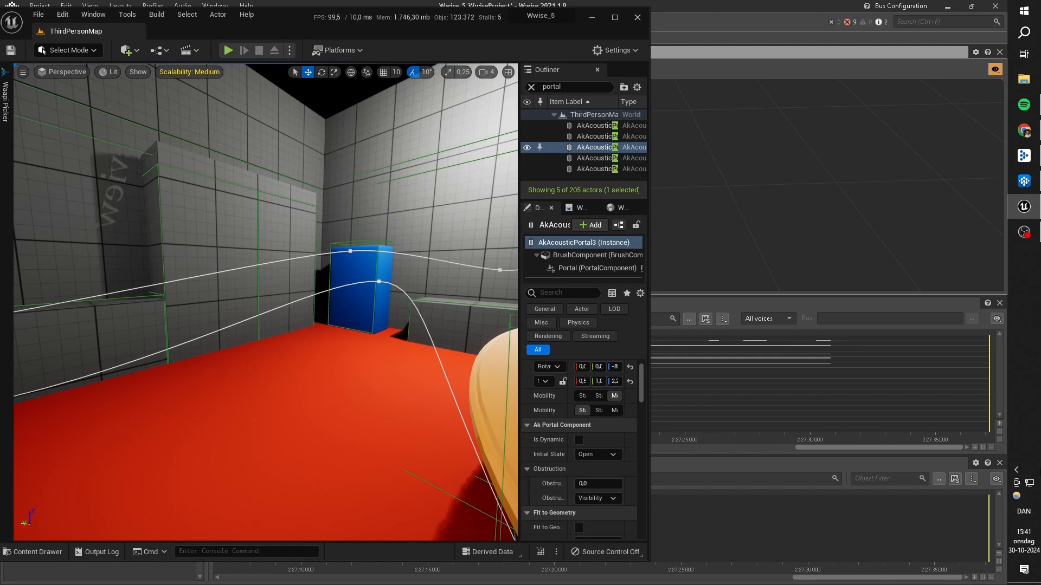
{"action": "left_click", "coordinate": [703, 11]}
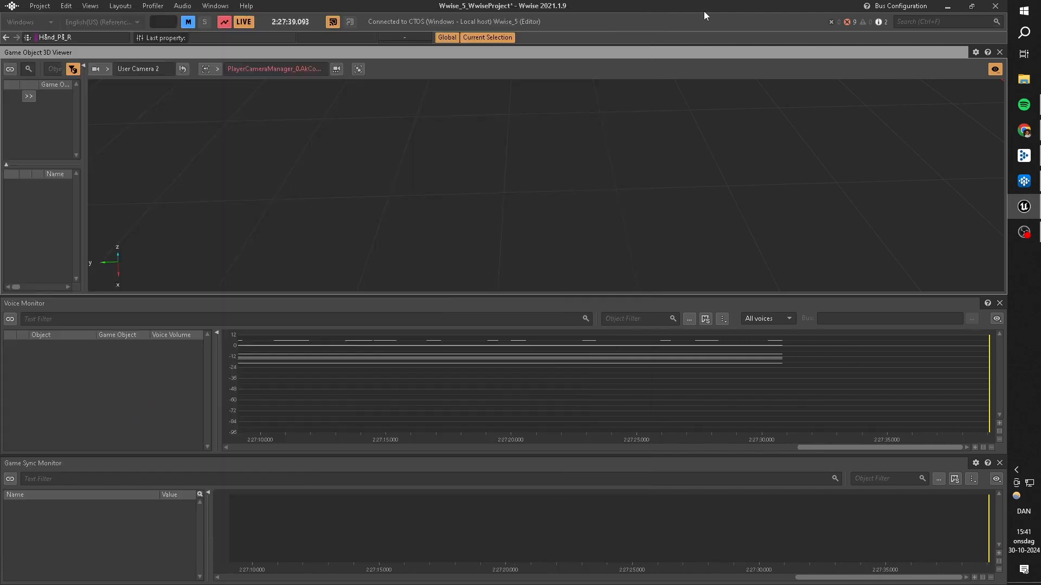
{"action": "left_click", "coordinate": [120, 6]}
{"action": "left_click", "coordinate": [135, 21]}
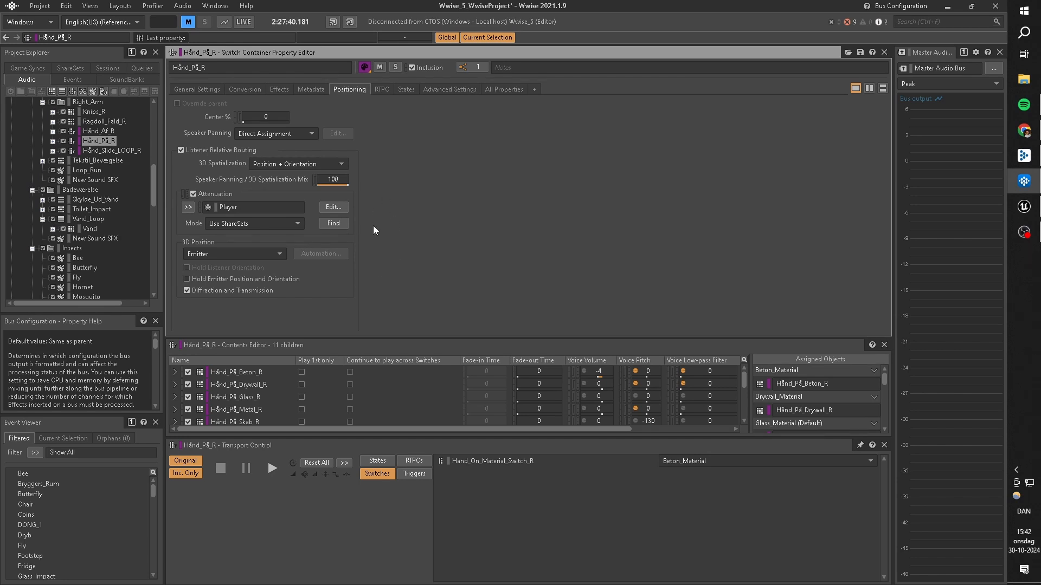
- Switch to Unreal Editor and show the Ak_Køleskab component settings of the blue fridge
{"action": "left_click", "coordinate": [1024, 206]}
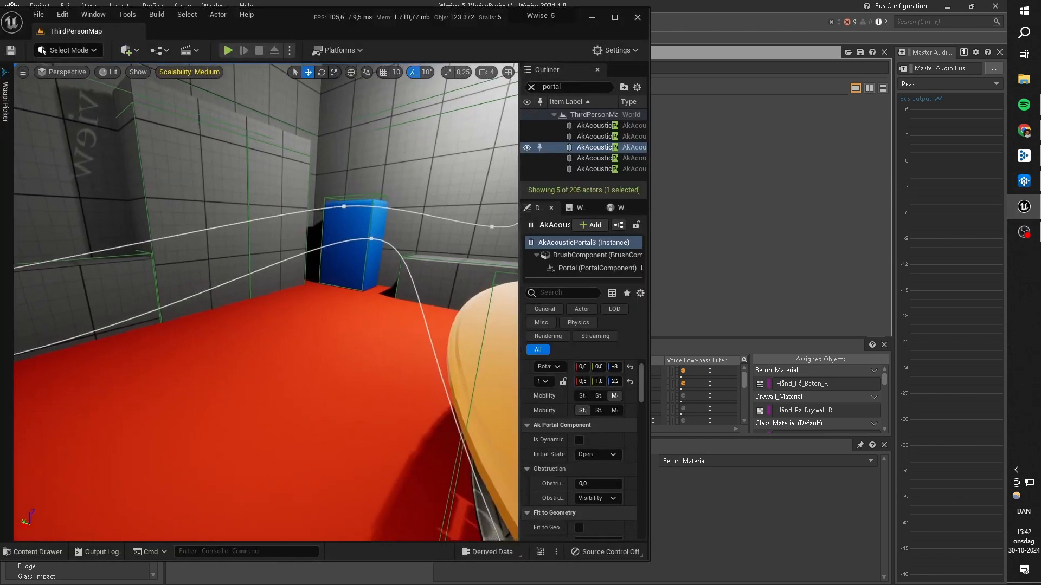
{"action": "left_click", "coordinate": [350, 242]}
{"action": "left_click", "coordinate": [578, 269]}
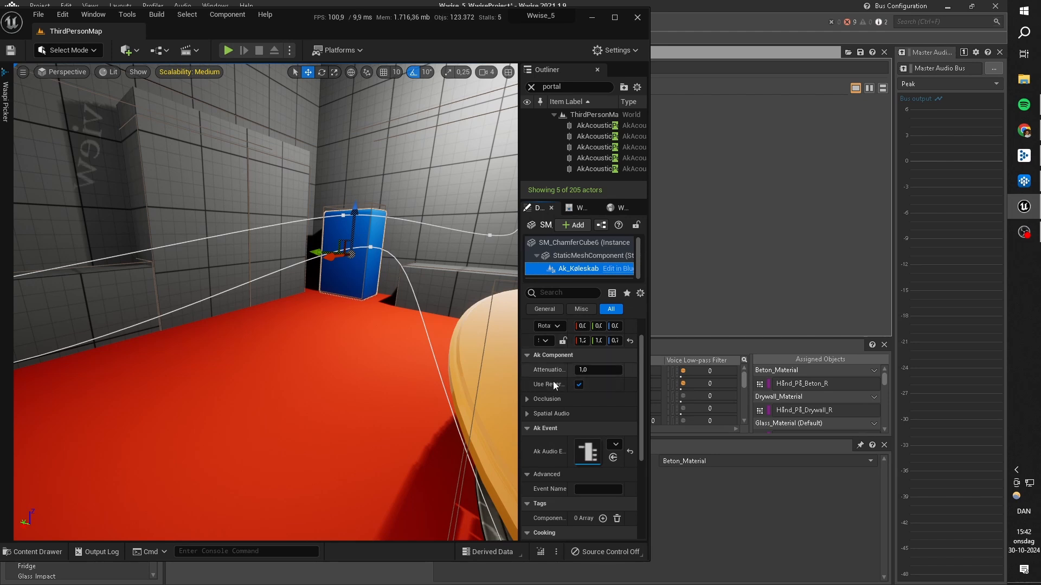
- Switch to Wwise and review the Wwise_Reflect effect on the Reflect auxiliary bus and the factory acoustic textures in the ShareSets
{"action": "key", "text": "alt+Tab"}
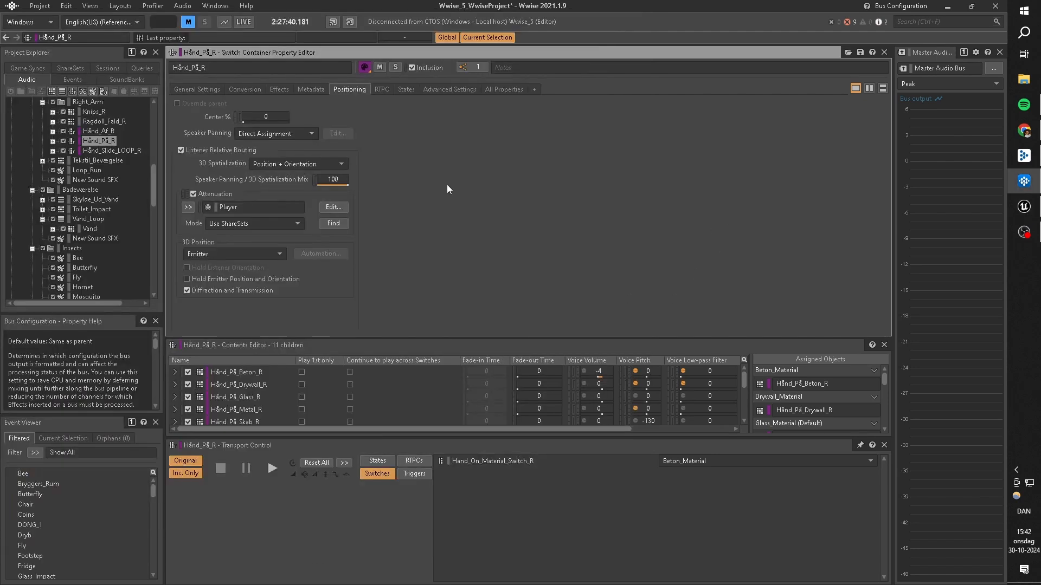
{"action": "left_click", "coordinate": [120, 6]}
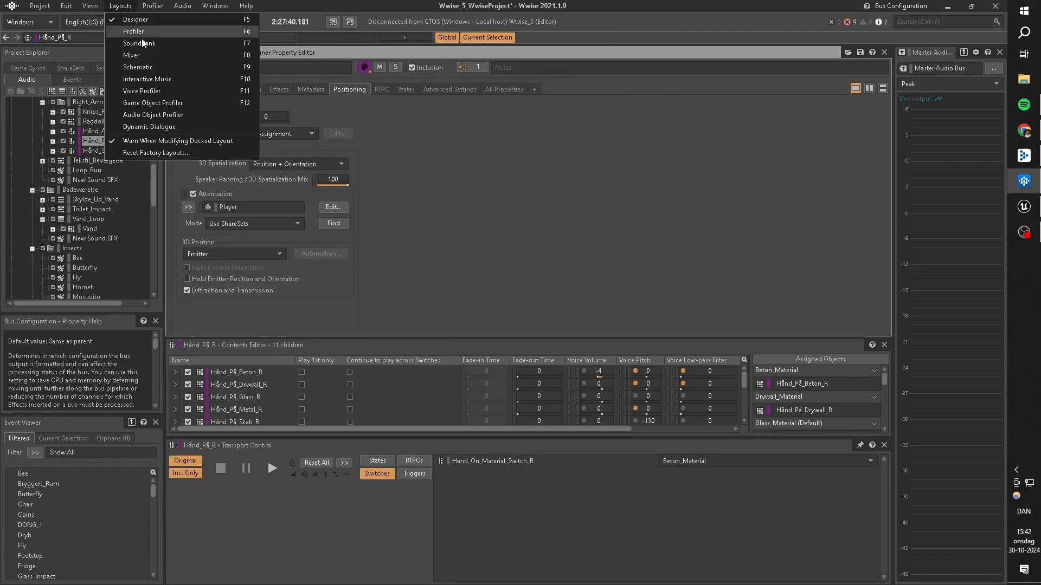
{"action": "left_click", "coordinate": [115, 7]}
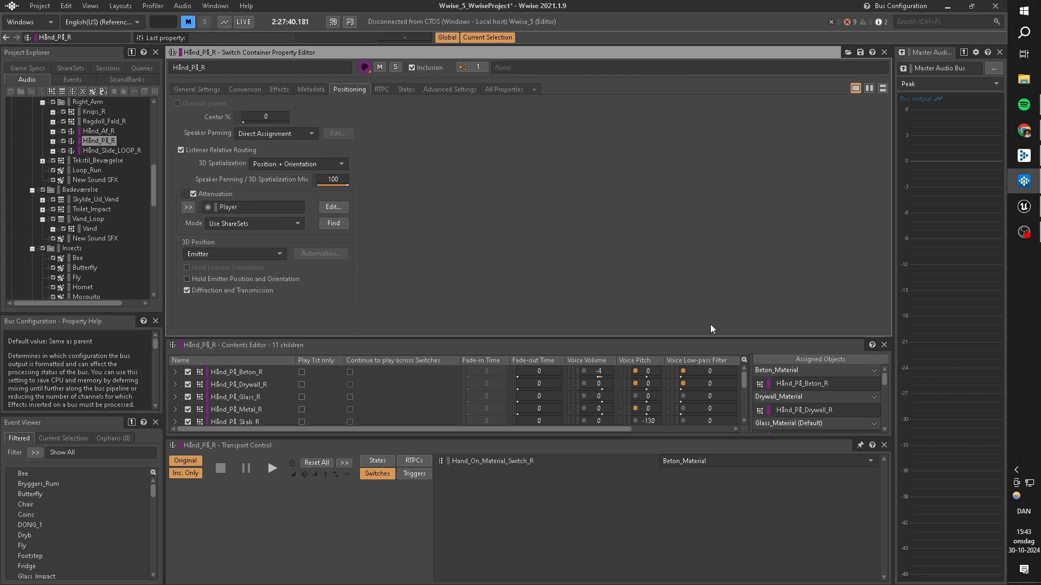
{"action": "left_click_drag", "start_coordinate": [153, 183], "coordinate": [164, 121]}
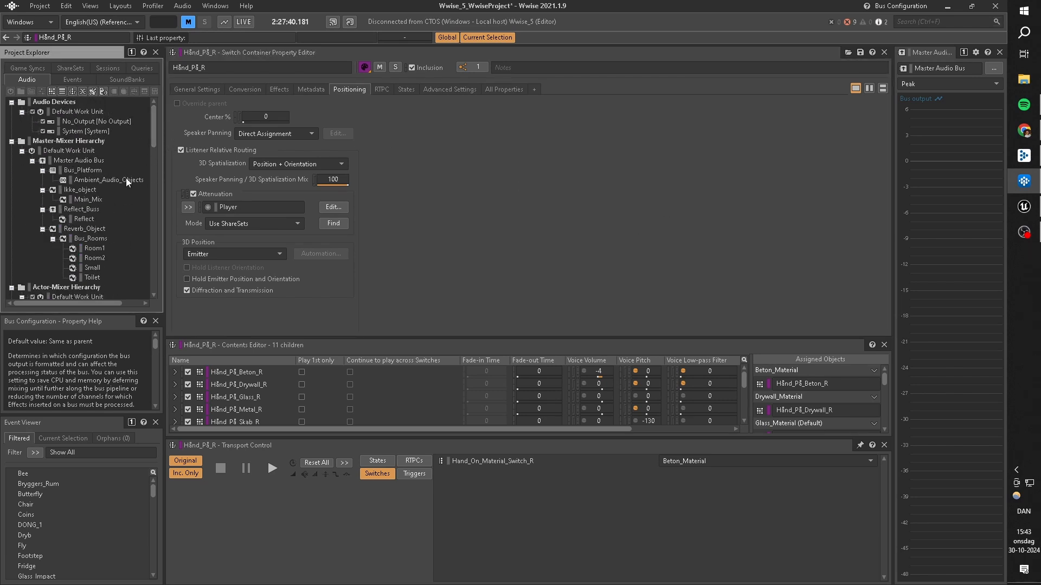
{"action": "left_click", "coordinate": [86, 219]}
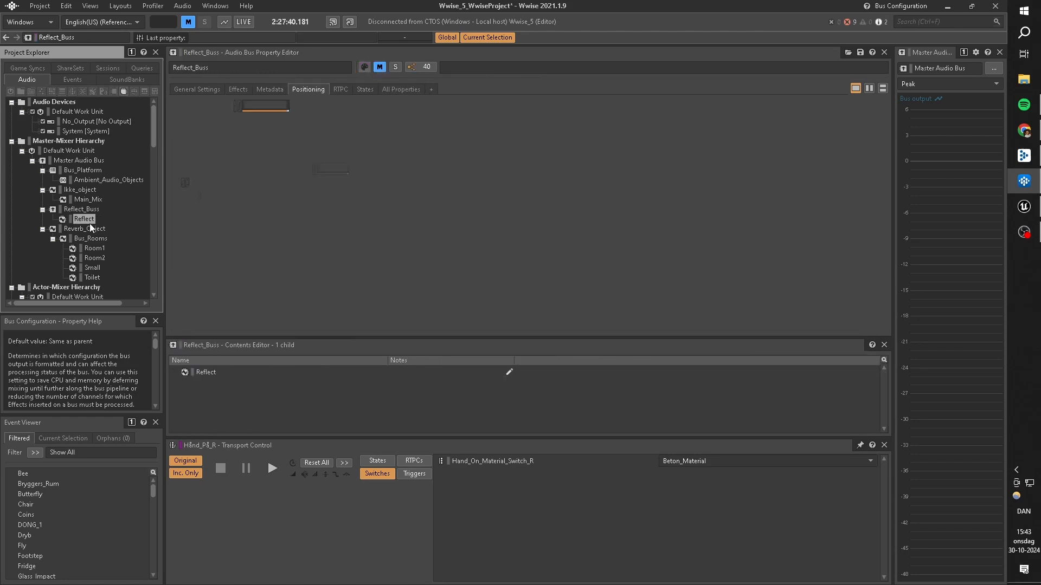
{"action": "left_click", "coordinate": [238, 89]}
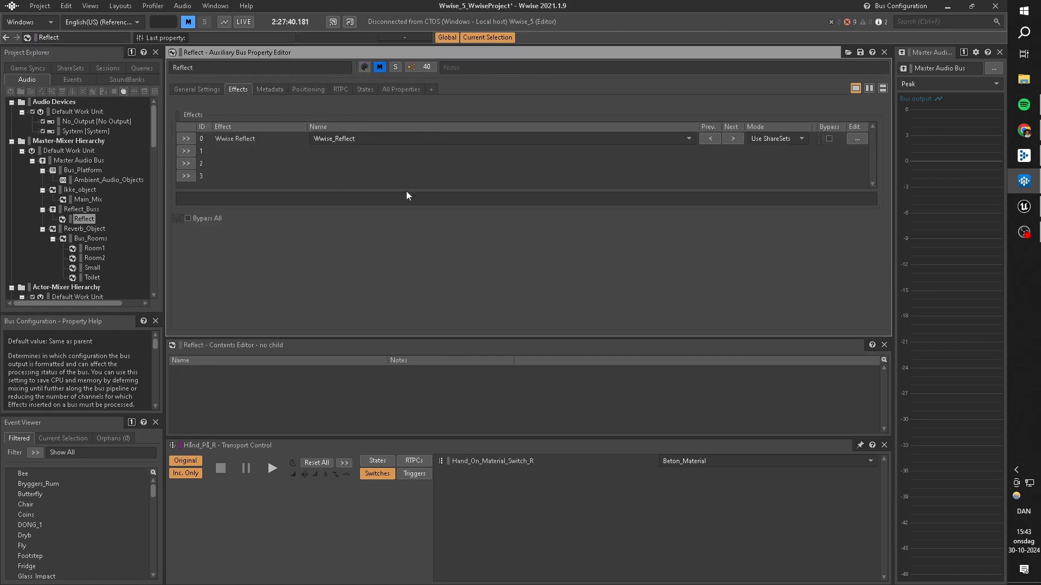
{"action": "left_click", "coordinate": [856, 138]}
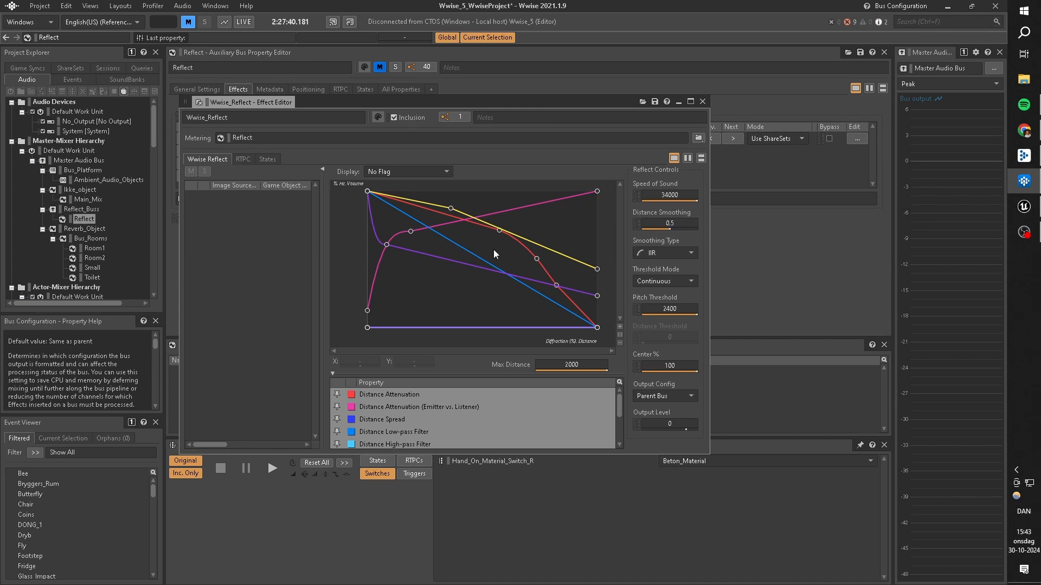
{"action": "left_click", "coordinate": [703, 102]}
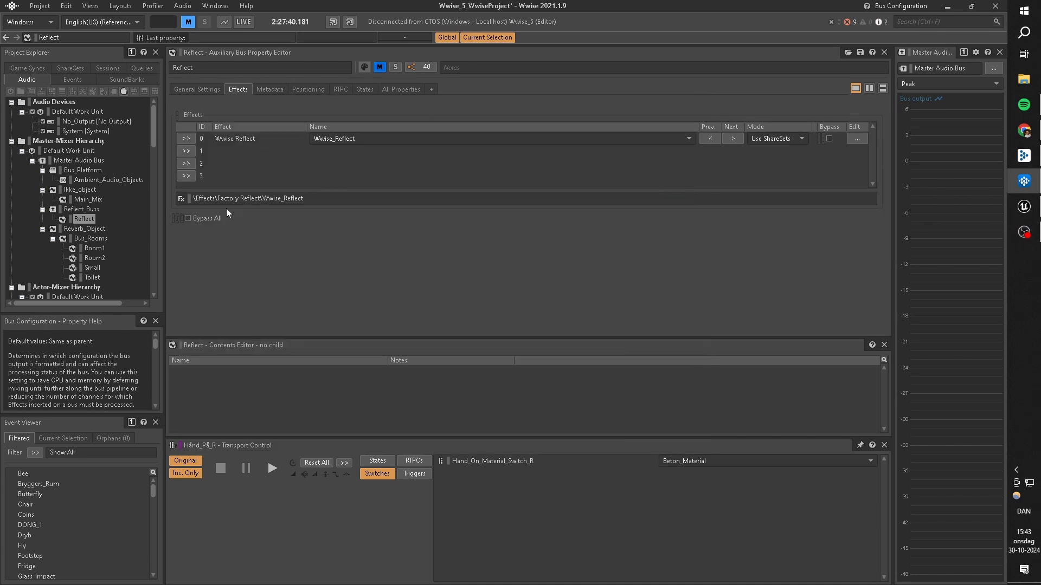
{"action": "left_click", "coordinate": [70, 68]}
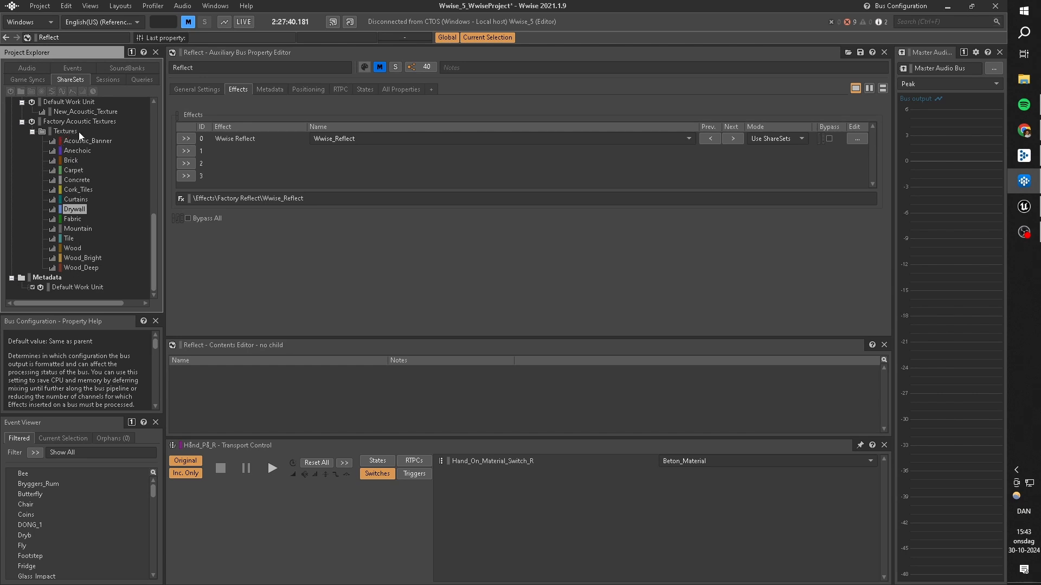
- Return to Unreal Editor, select the carpet and show the surface override of its Ak_Seng geometry component
{"action": "left_click", "coordinate": [1028, 209]}
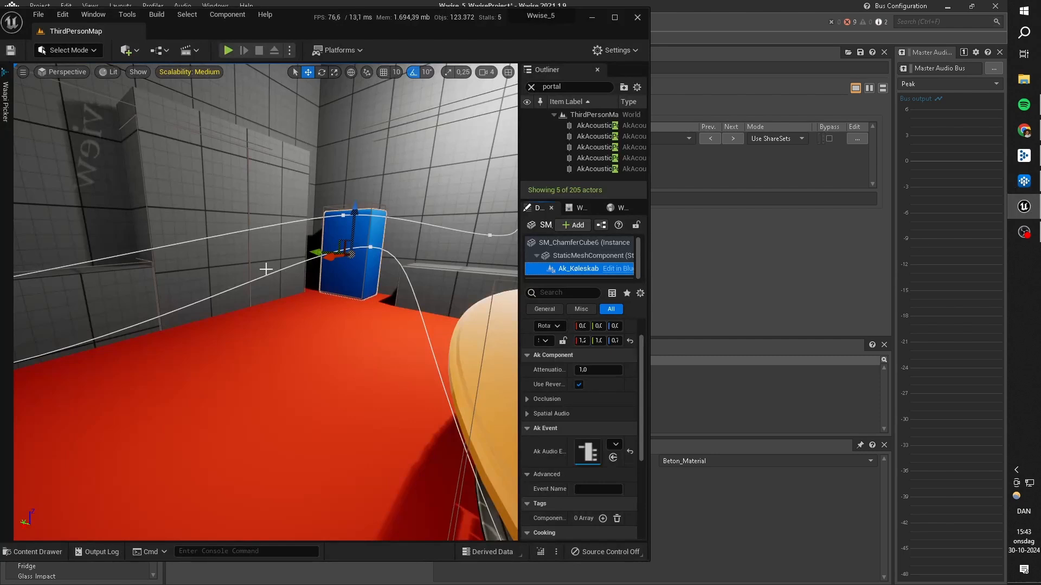
{"action": "right_click_drag", "start_coordinate": [265, 270], "coordinate": [355, 356]}
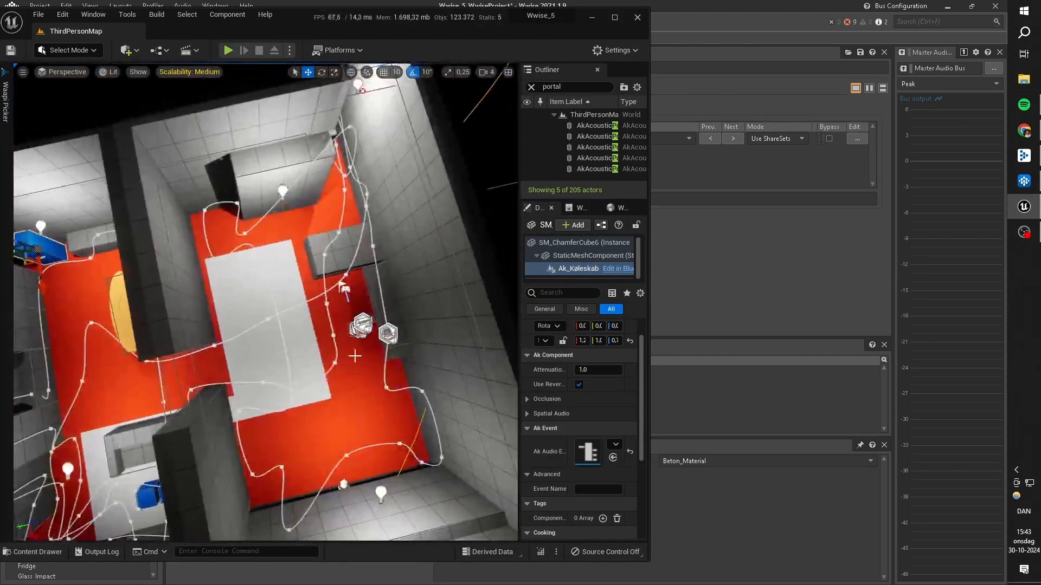
{"action": "left_click", "coordinate": [358, 366]}
{"action": "scroll", "coordinate": [574, 268], "scroll_direction": "down", "scroll_amount": 1}
{"action": "left_click", "coordinate": [574, 274]}
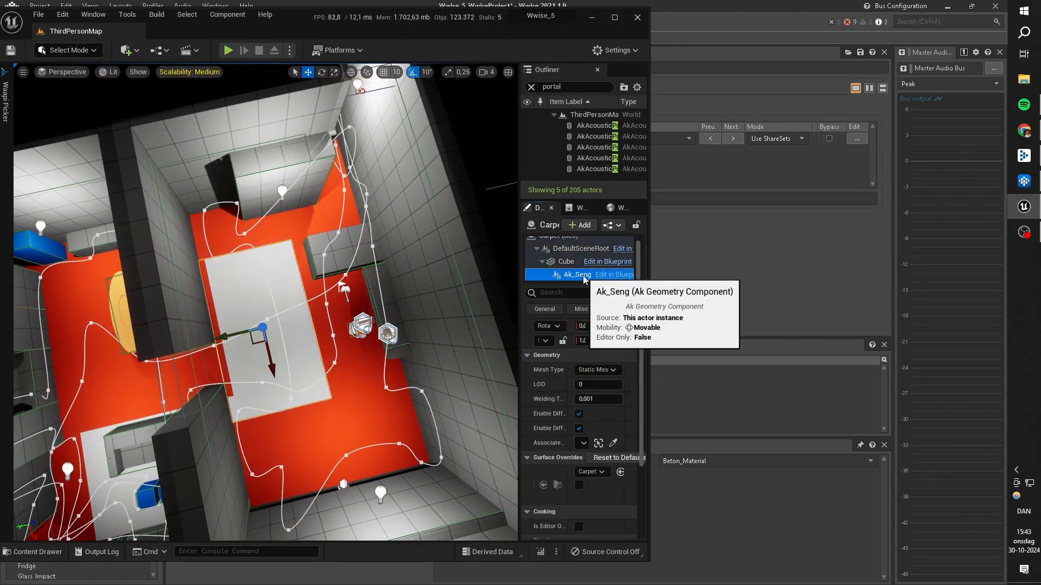
{"action": "scroll", "coordinate": [612, 425], "scroll_direction": "down", "scroll_amount": 1}
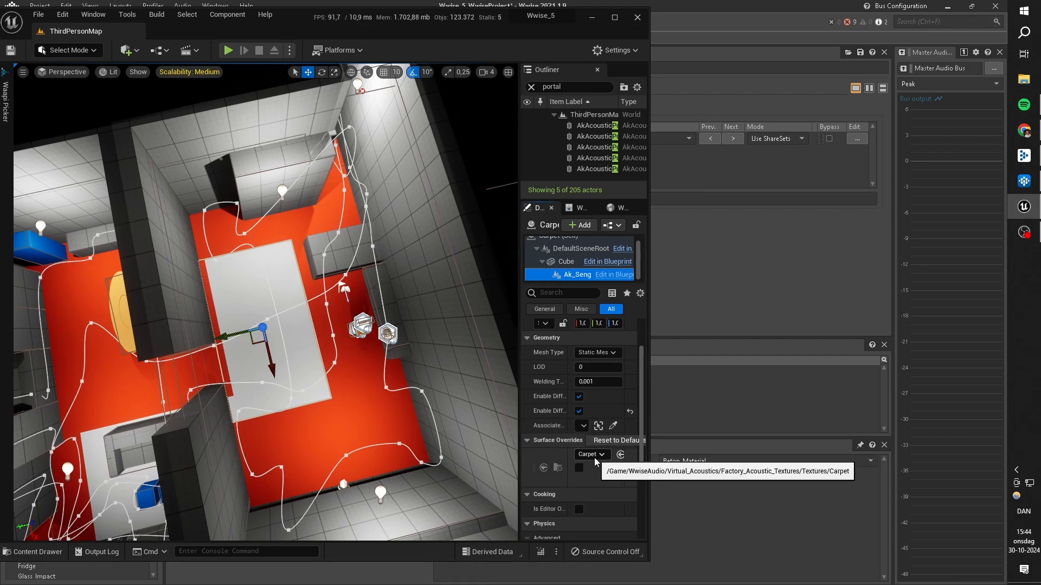
- Select the grey box beside the carpet and show the surface override of its Ak_Seng geometry component
{"action": "left_click", "coordinate": [340, 247]}
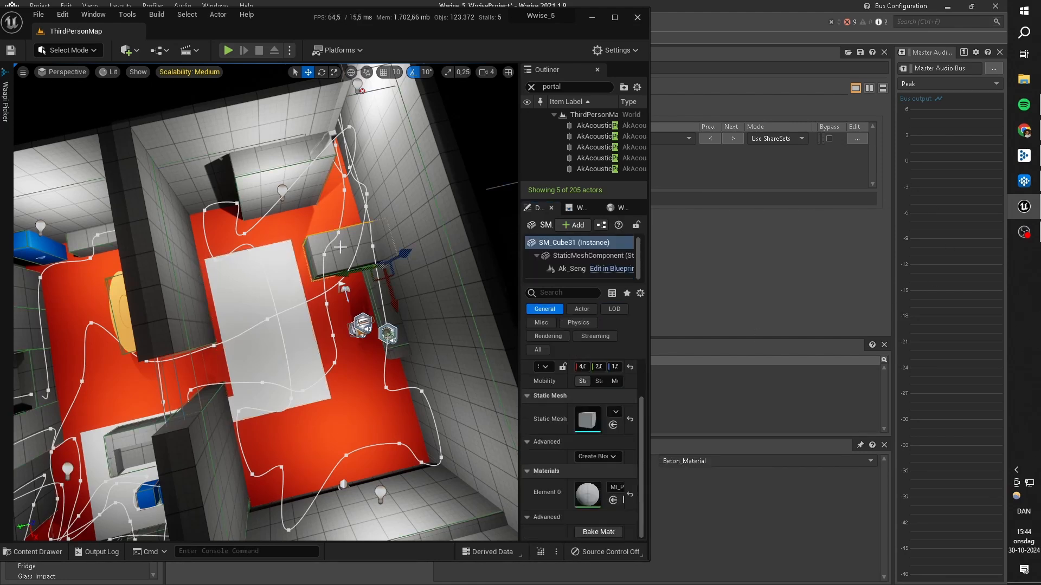
{"action": "left_click", "coordinate": [571, 268]}
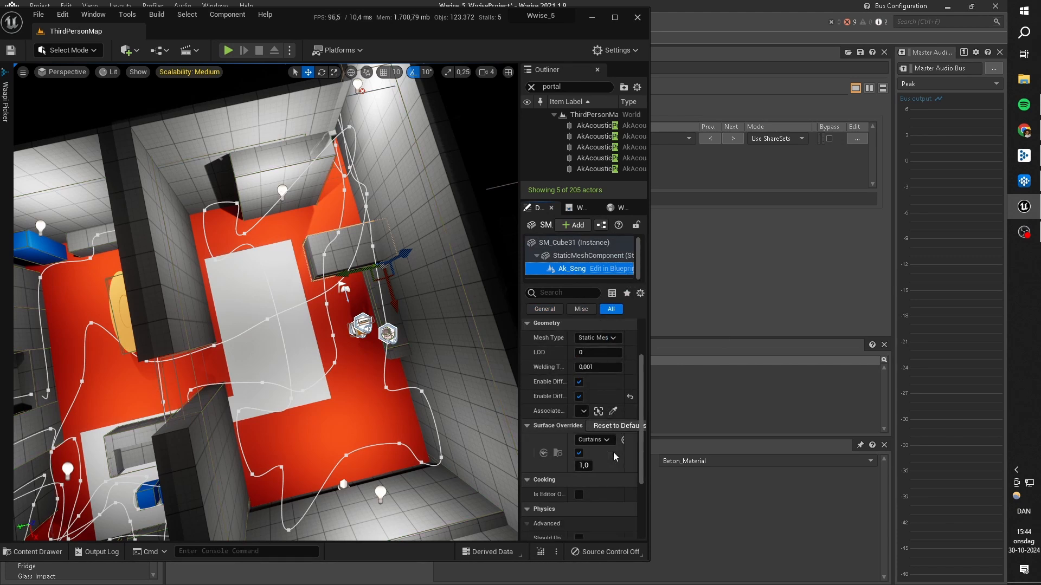
{"action": "scroll", "coordinate": [613, 452], "scroll_direction": "down", "scroll_amount": 3}
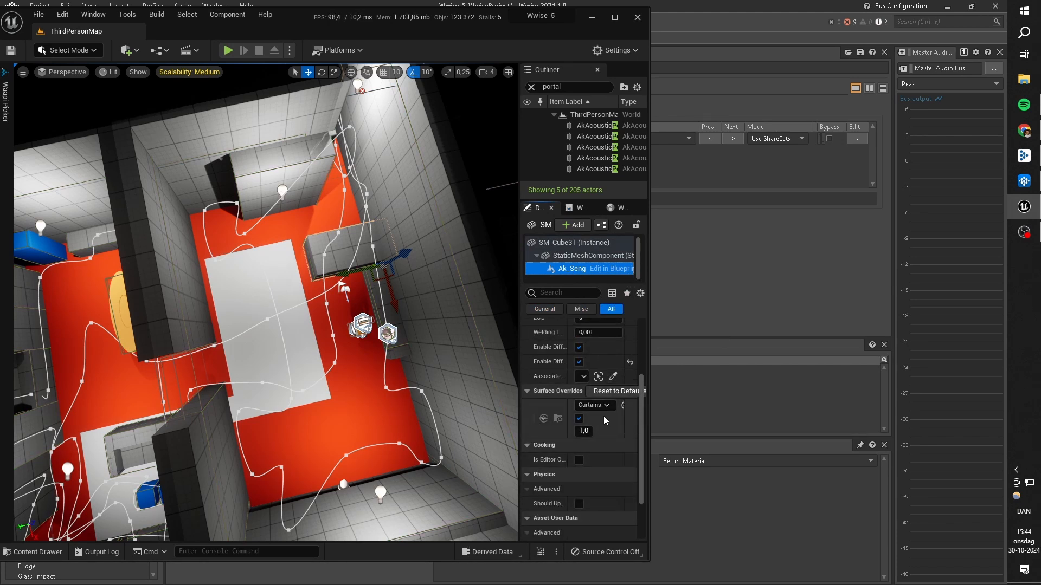
- Switch to Wwise and review the frequency absorption of the Carpet and Drywall factory acoustic textures
{"action": "key", "text": "alt+Tab"}
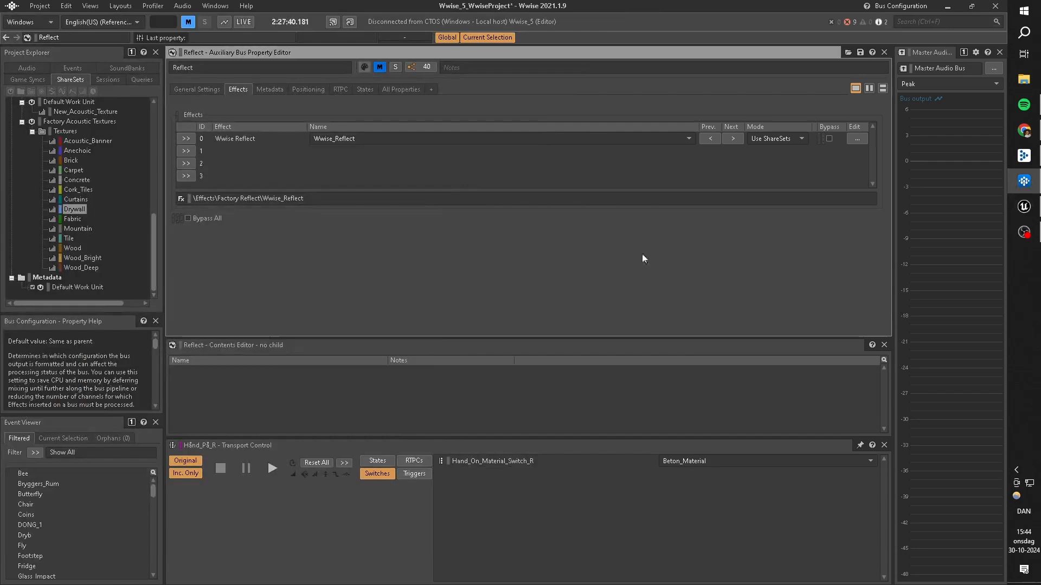
{"action": "double_click", "coordinate": [77, 170]}
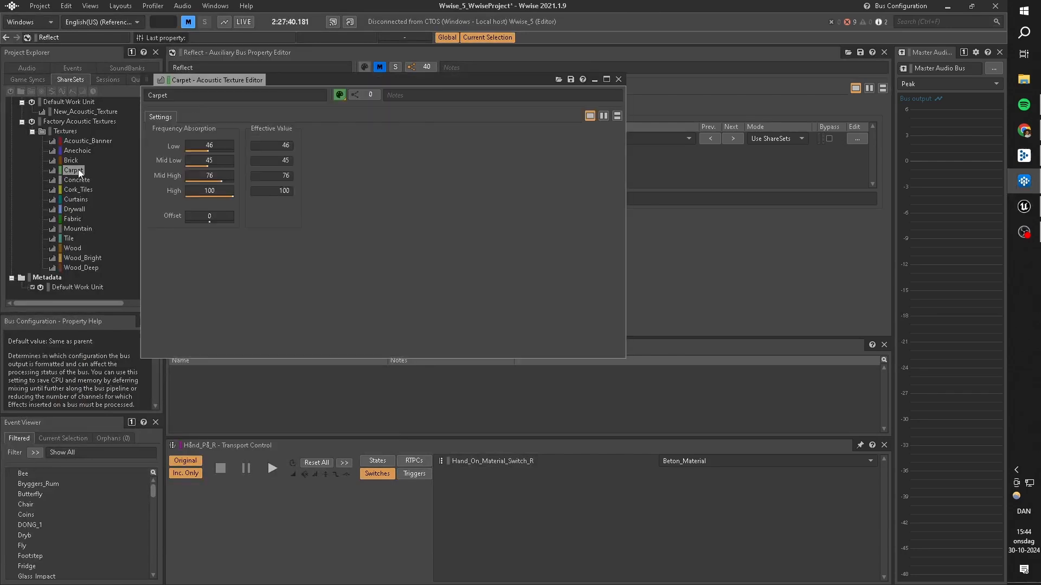
{"action": "left_click", "coordinate": [618, 80]}
{"action": "double_click", "coordinate": [78, 209]}
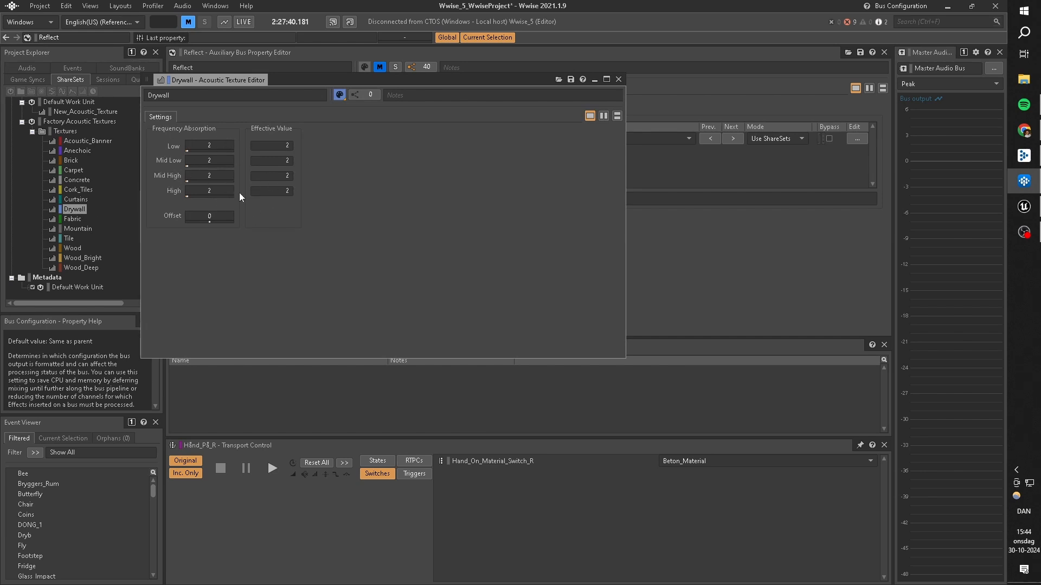
{"action": "left_click", "coordinate": [618, 79]}
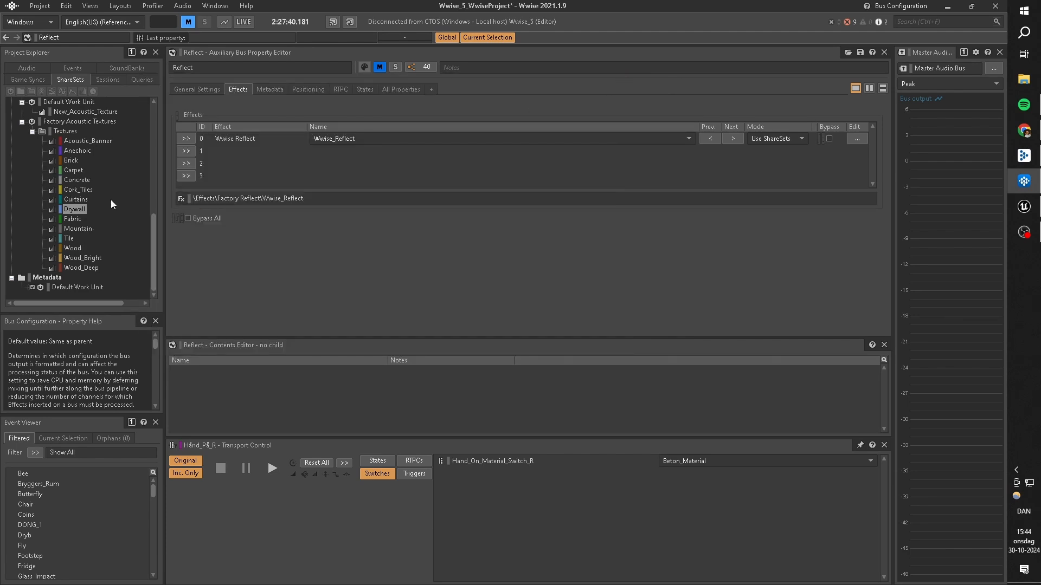
{"action": "left_click", "coordinate": [65, 132]}
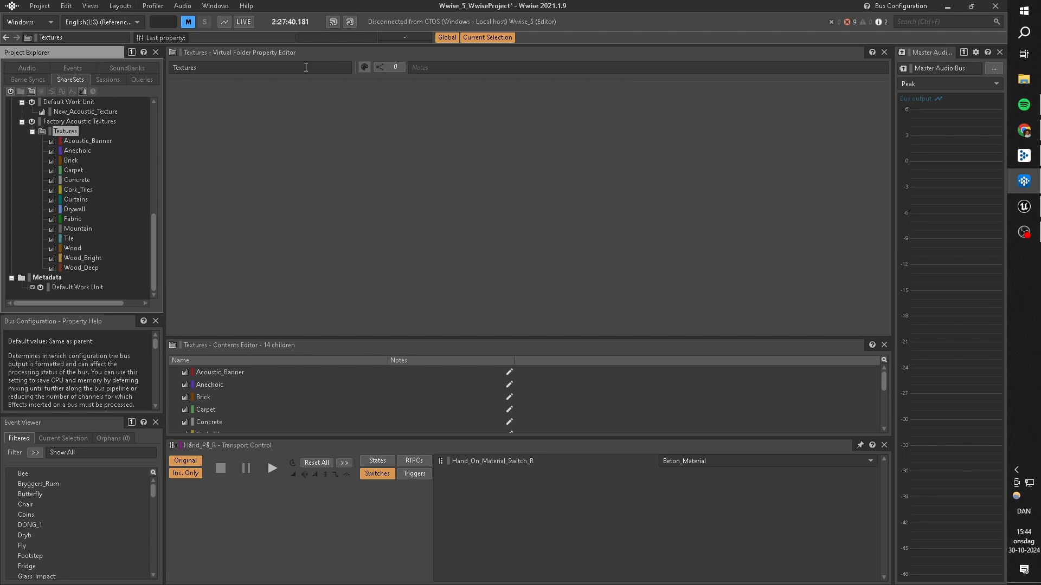
- Switch to Unreal Editor and take control of the running play session to listen to the room
{"action": "mouse_move", "coordinate": [1011, 233]}
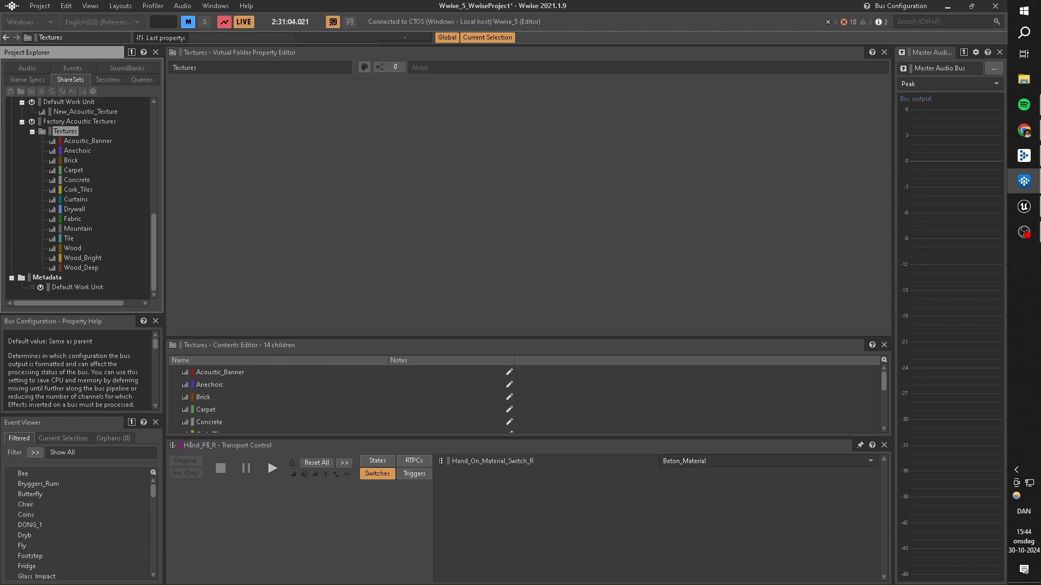
{"action": "left_click", "coordinate": [1023, 206]}
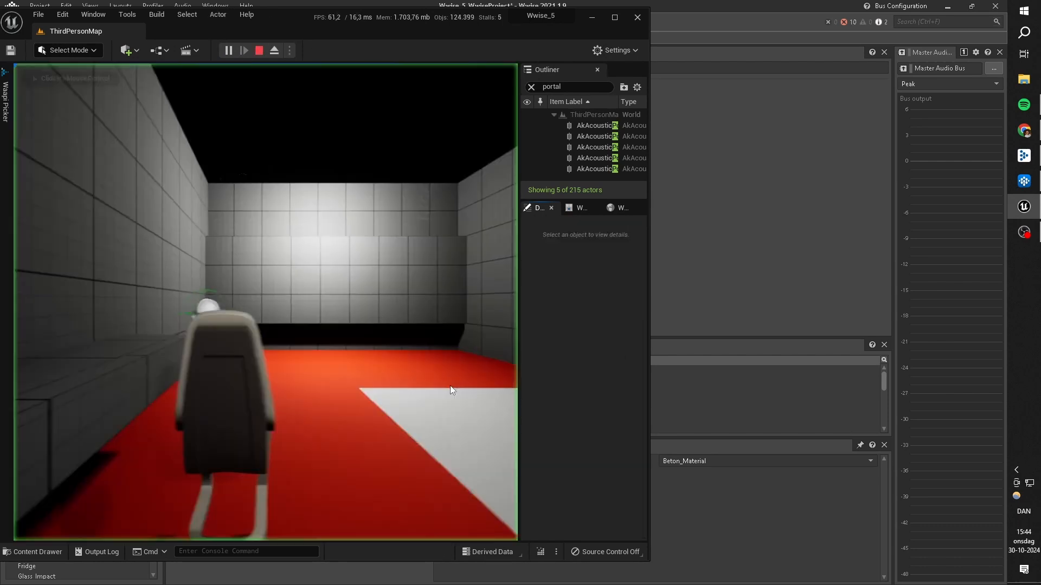
{"action": "left_click", "coordinate": [453, 395]}
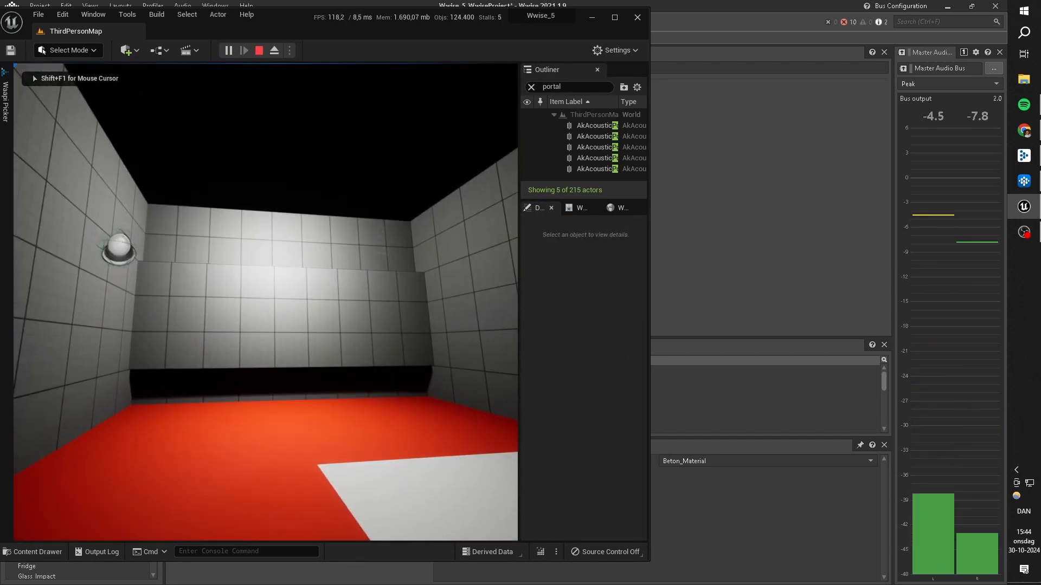
- Switch to Wwise and unmute the Reflect_Buss audio bus in the Master-Mixer Hierarchy
{"action": "key", "text": "alt+Tab"}
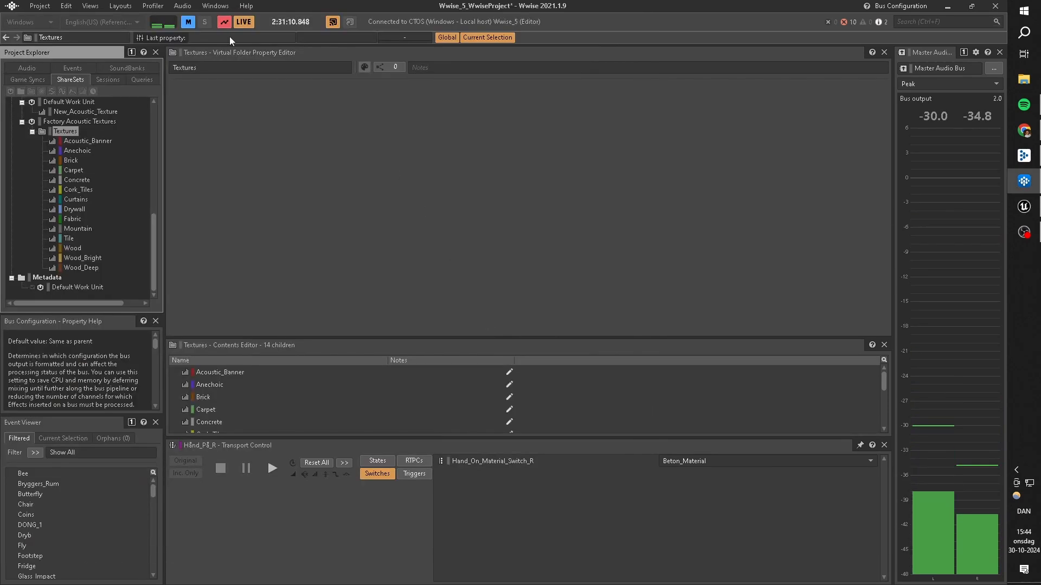
{"action": "left_click_drag", "start_coordinate": [152, 232], "coordinate": [154, 111]}
{"action": "left_click", "coordinate": [20, 78]}
{"action": "left_click", "coordinate": [25, 68]}
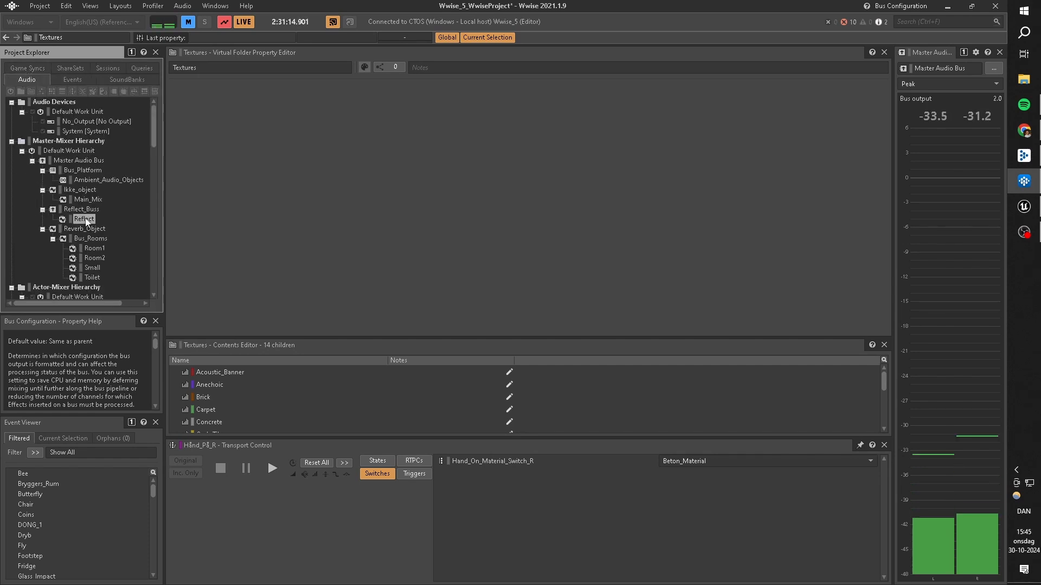
{"action": "left_click", "coordinate": [81, 209]}
{"action": "left_click", "coordinate": [383, 69]}
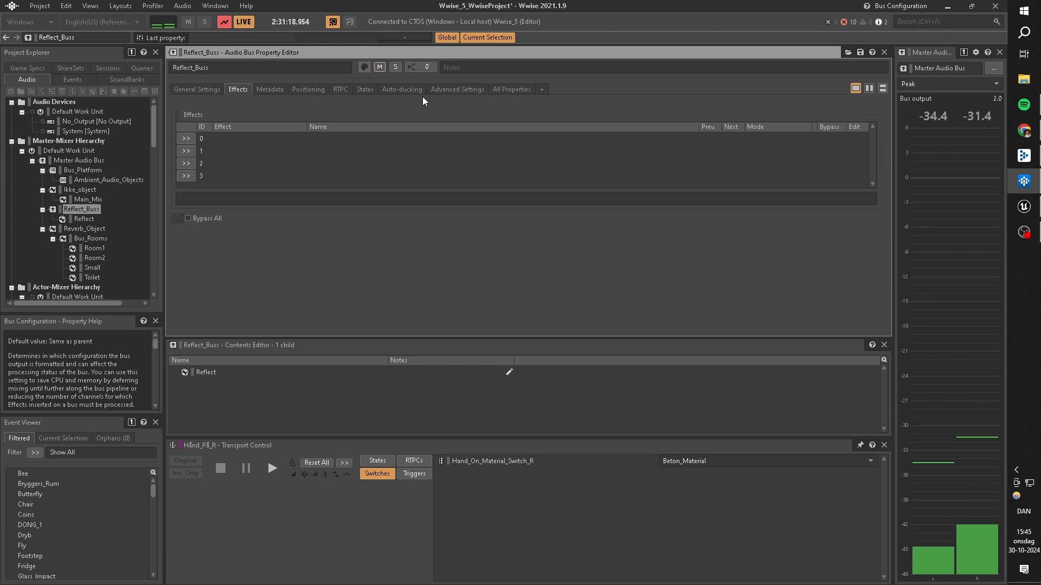
- Return to the Unreal Editor play session and walk through the rooms and corridor to listen to the reflections
{"action": "left_click", "coordinate": [1036, 239]}
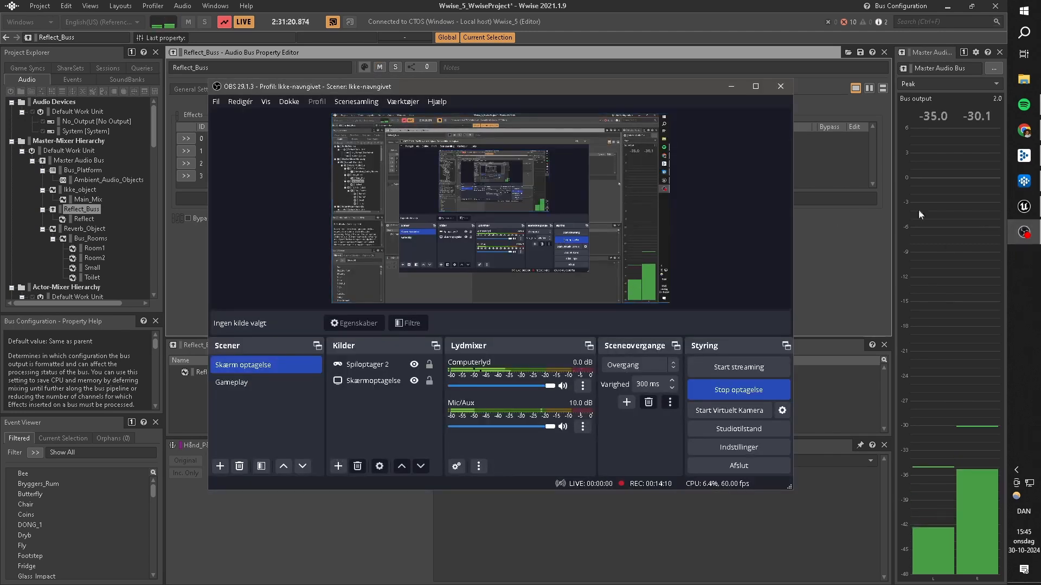
{"action": "left_click", "coordinate": [1024, 207]}
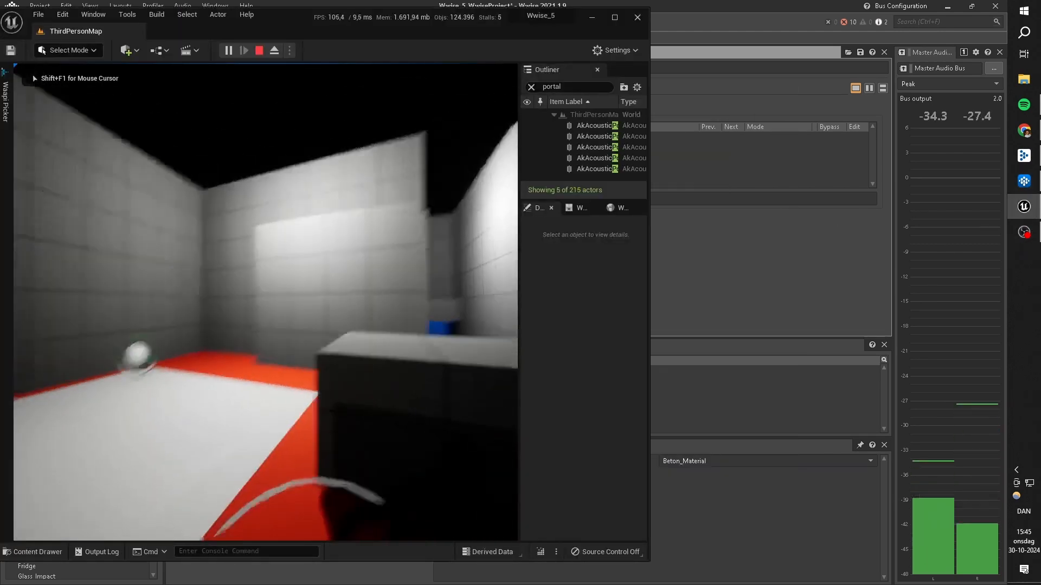
{"action": "key", "text": "w"}
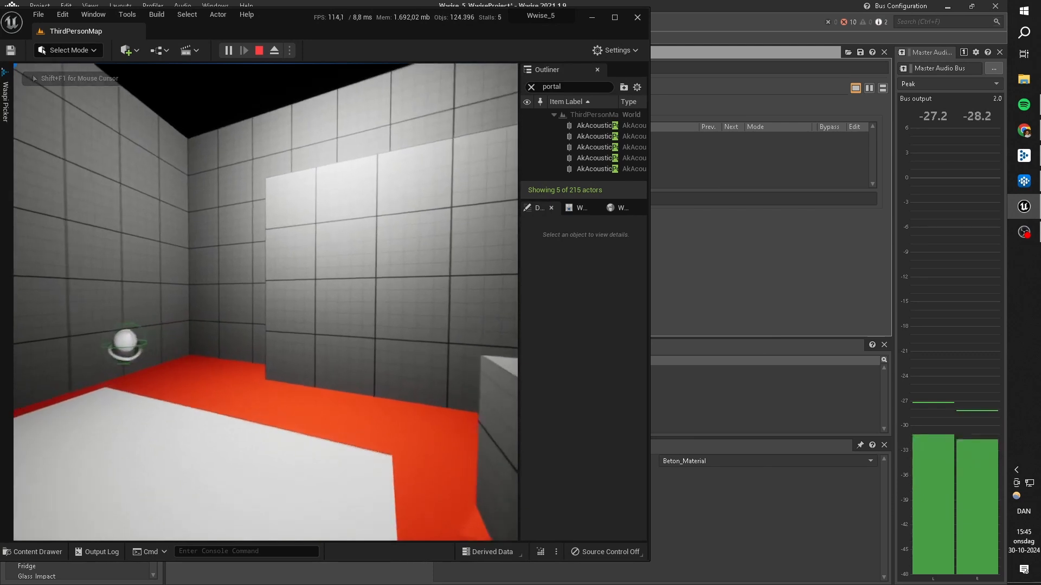
{"action": "key", "text": "w"}
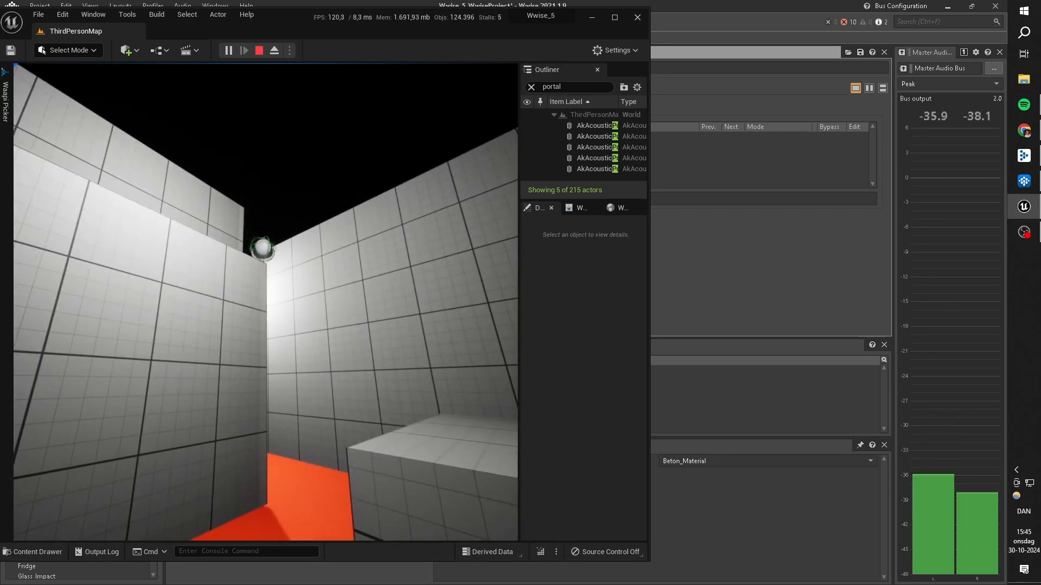
{"action": "key", "text": "w"}
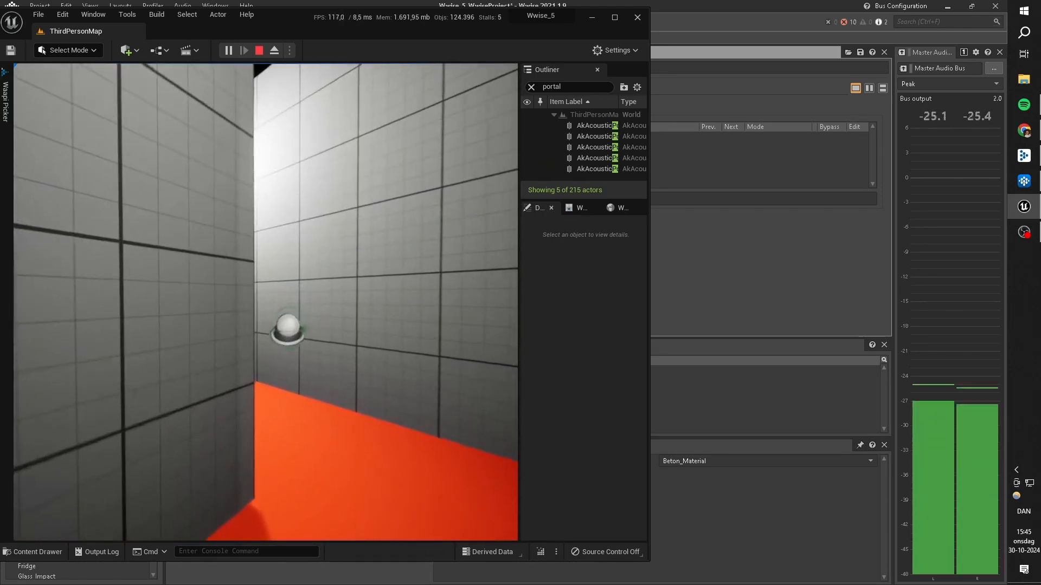
{"action": "key", "text": "w"}
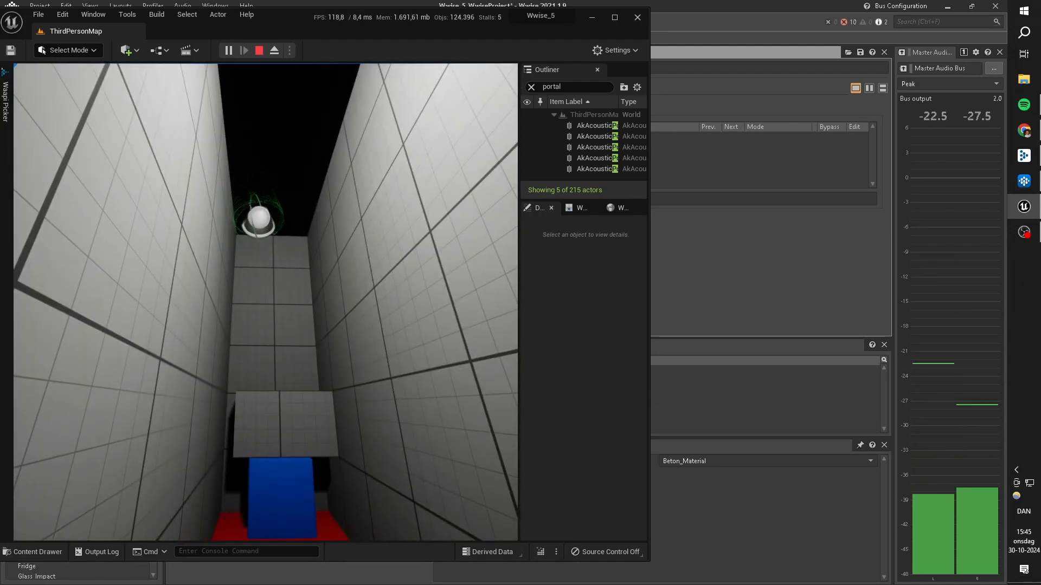
{"action": "key", "text": "s"}
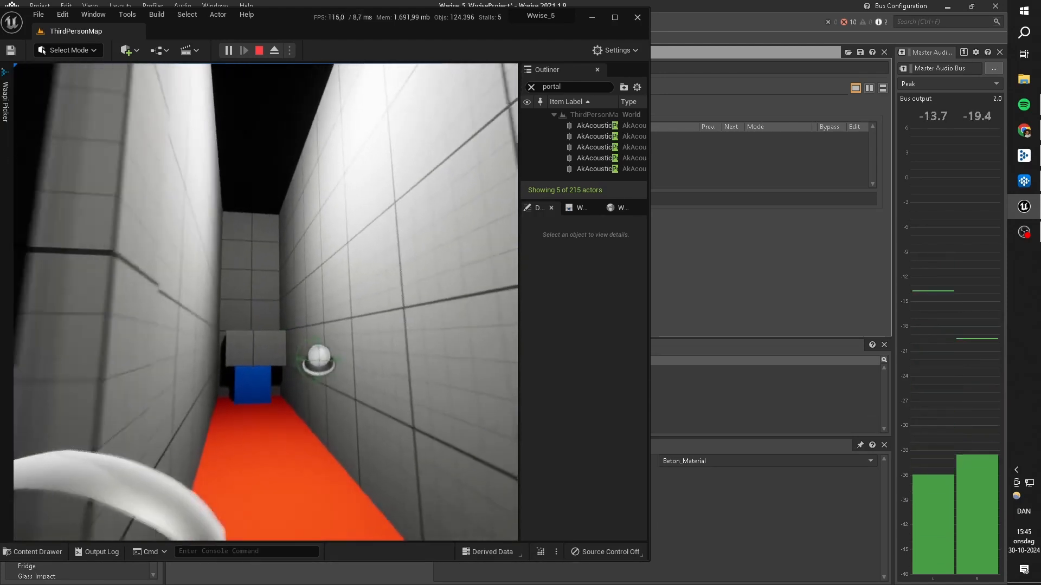
{"action": "key", "text": "s"}
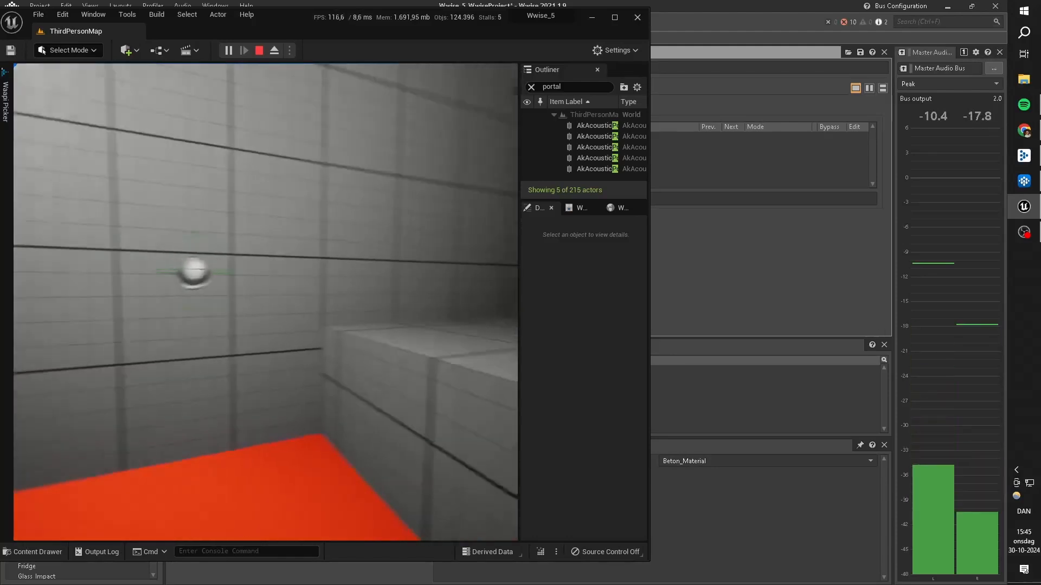
{"action": "key", "text": "w"}
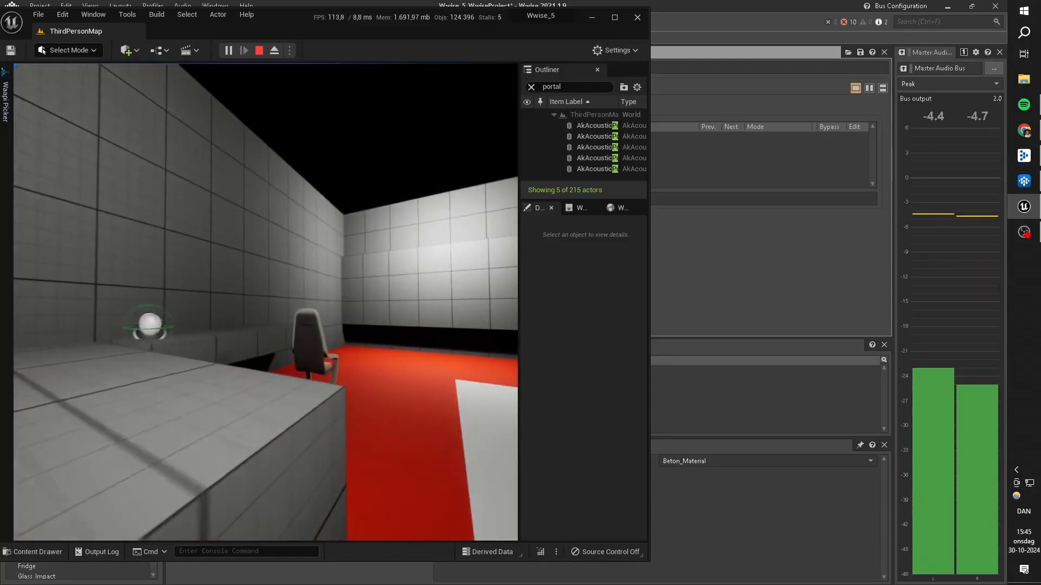
{"action": "key", "text": "w"}
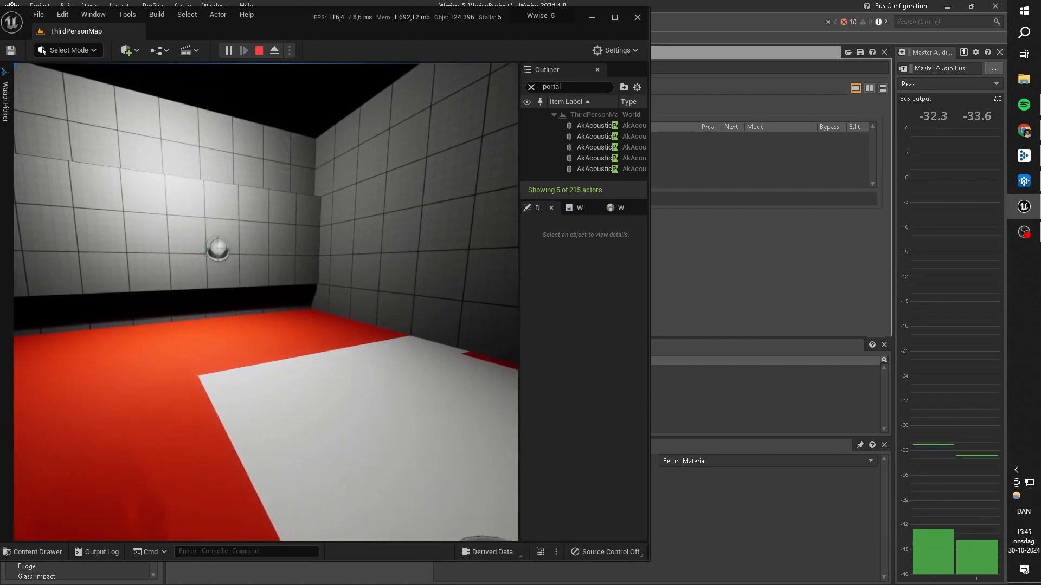
- Switch to Wwise and show the Game Object Profiler layout
{"action": "key", "text": "alt+Tab"}
{"action": "left_click", "coordinate": [120, 5]}
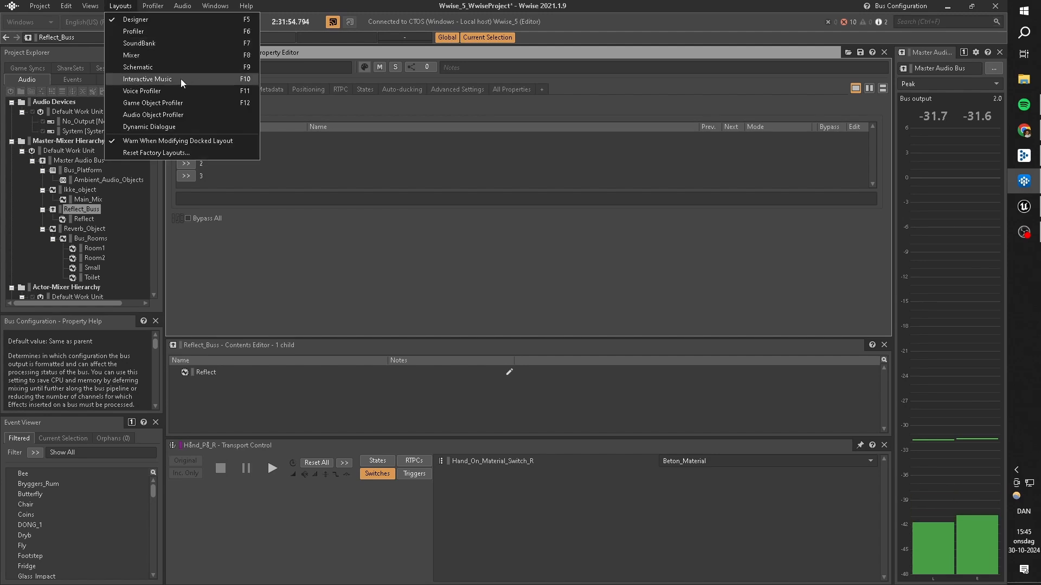
{"action": "left_click", "coordinate": [162, 103]}
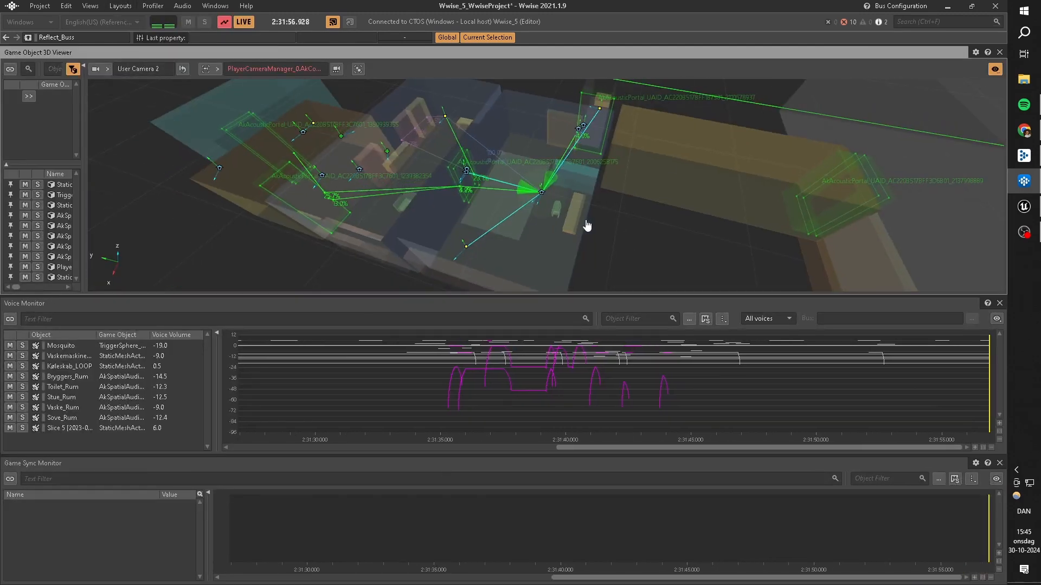
- Enable Show Reflection Paths in the Game Object 3D Viewer settings
{"action": "left_click", "coordinate": [975, 52]}
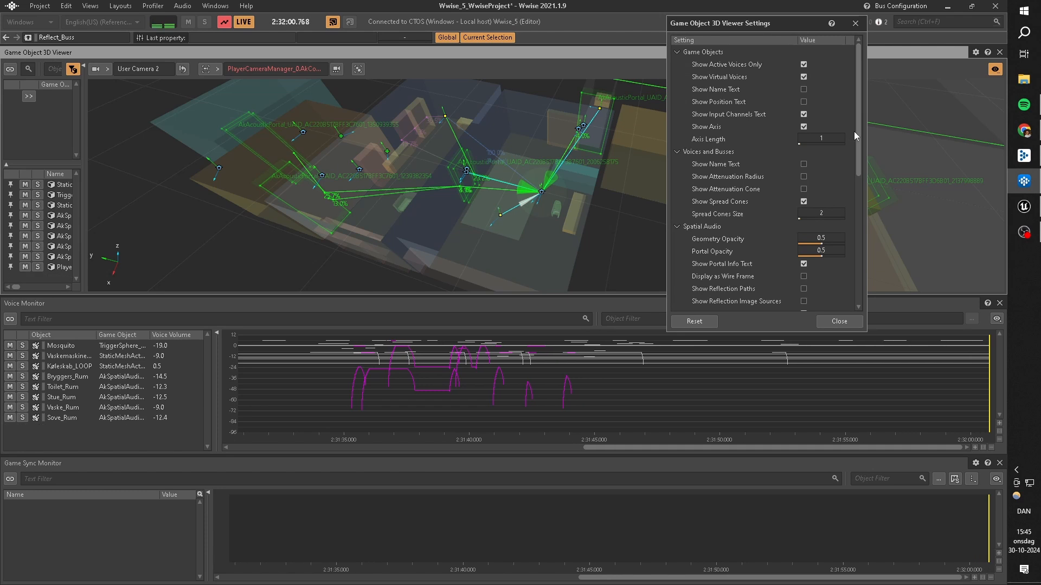
{"action": "left_click_drag", "start_coordinate": [857, 131], "coordinate": [863, 204]}
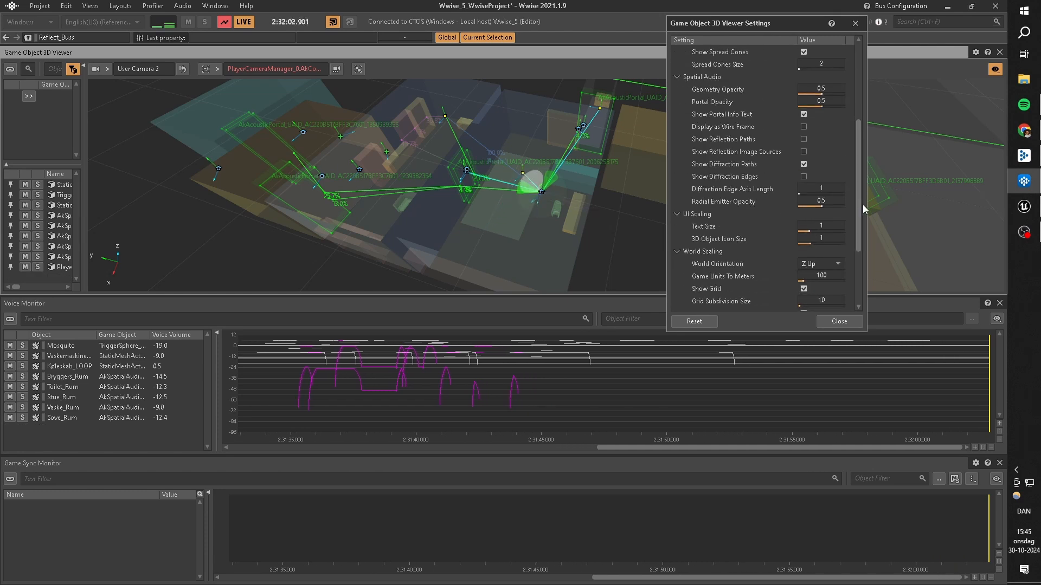
{"action": "left_click", "coordinate": [804, 139]}
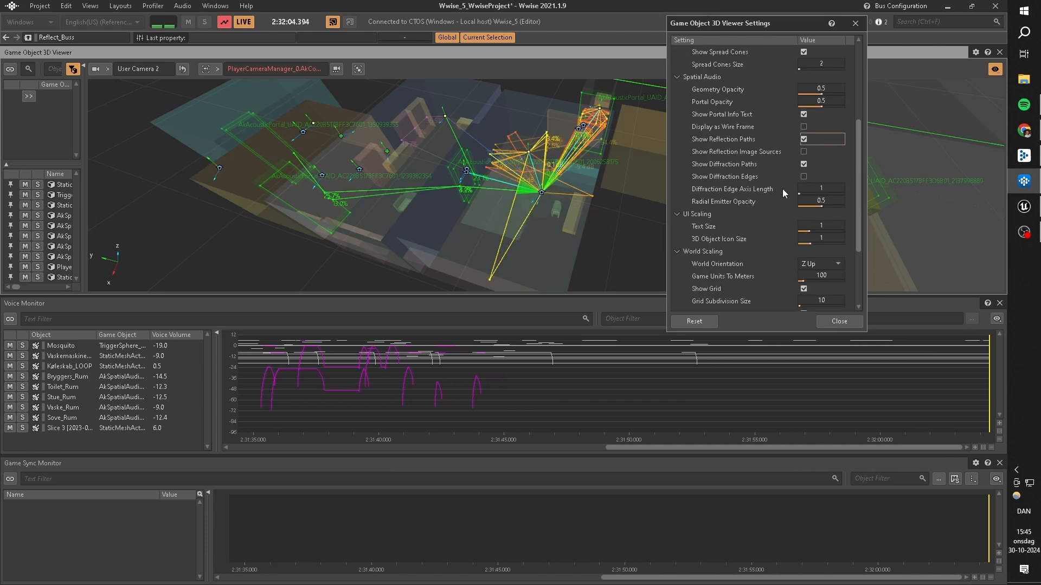
{"action": "left_click", "coordinate": [855, 24]}
- Examine the reflection paths around the listener in the Game Object 3D Viewer from several angles and distances
{"action": "scroll", "coordinate": [546, 169], "scroll_direction": "up", "scroll_amount": 4}
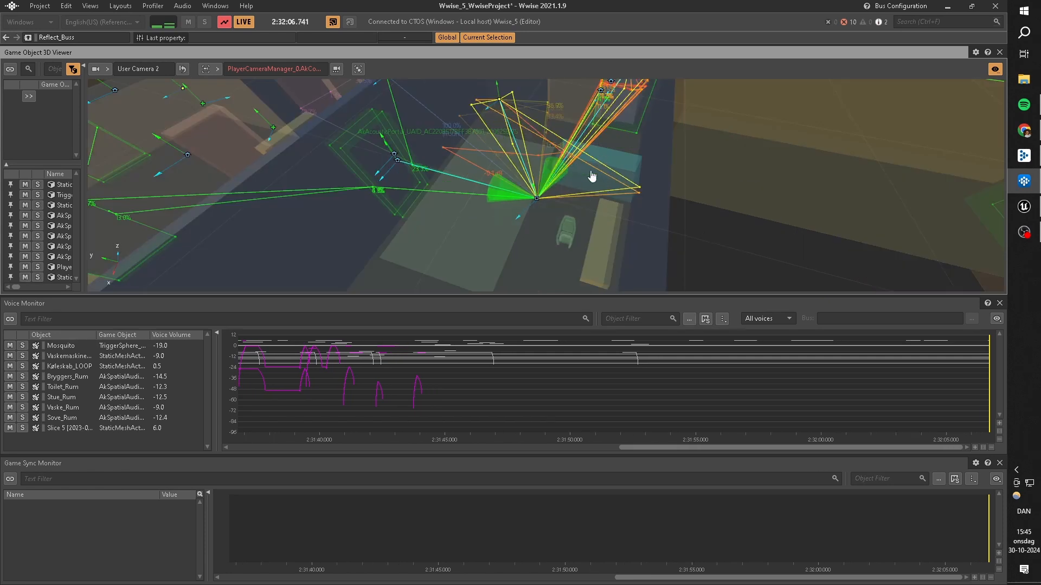
{"action": "left_click_drag", "start_coordinate": [593, 177], "coordinate": [582, 174]}
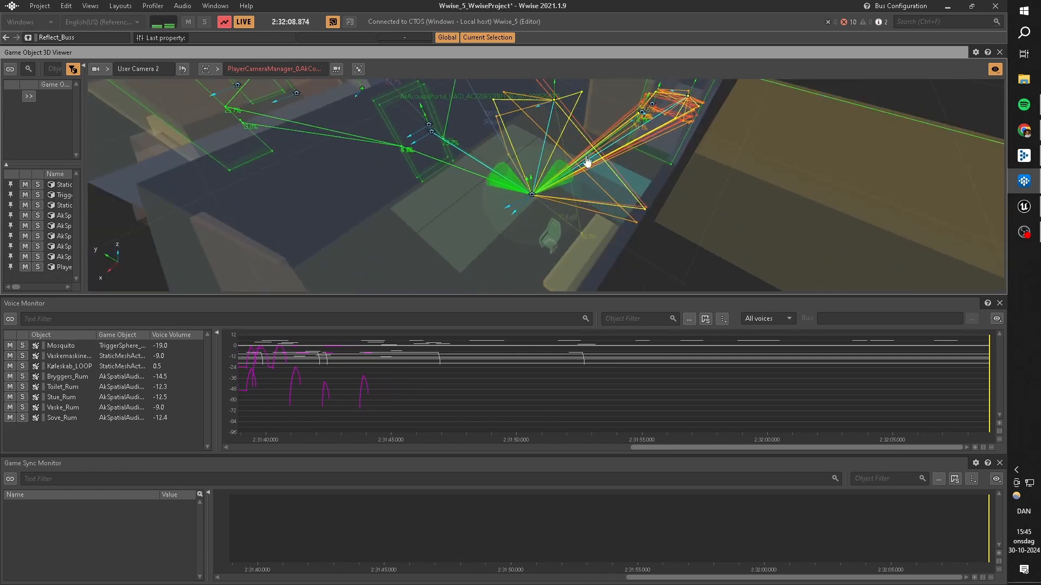
{"action": "scroll", "coordinate": [588, 172], "scroll_direction": "up", "scroll_amount": 3}
{"action": "scroll", "coordinate": [588, 175], "scroll_direction": "down", "scroll_amount": 6}
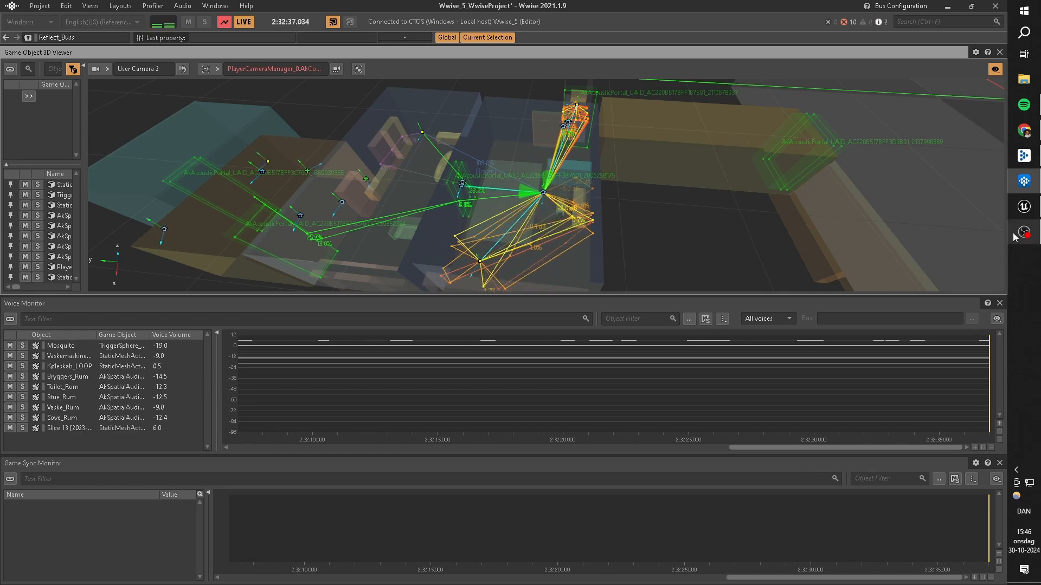
- Move the player in the Unreal Editor play session and return to Wwise to refocus the 3D viewer on the PlayerCameraManager listener
{"action": "key", "text": "alt+Tab"}
{"action": "left_click", "coordinate": [412, 271]}
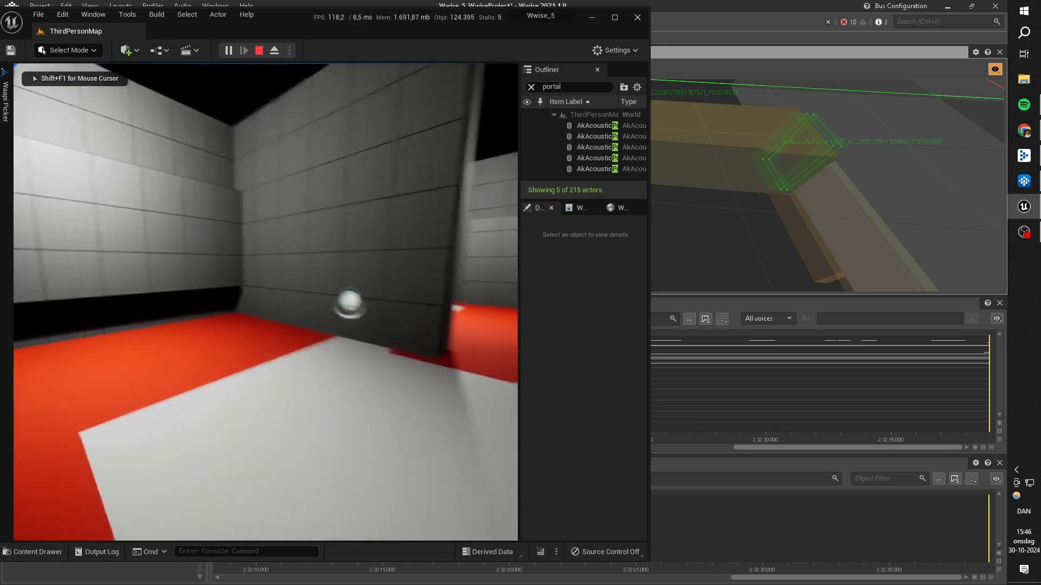
{"action": "key", "text": "alt+Tab"}
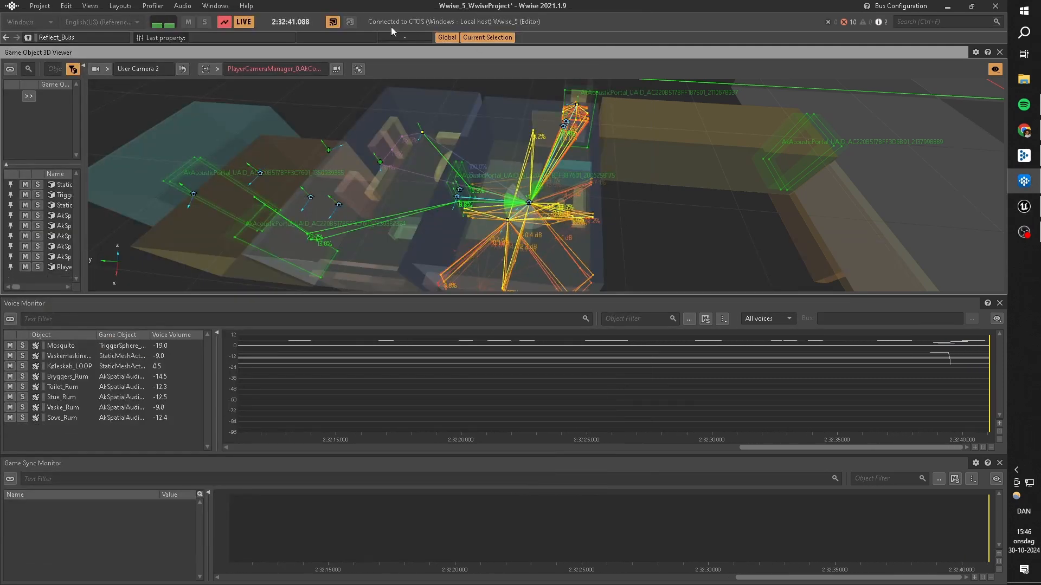
{"action": "left_click", "coordinate": [217, 68]}
{"action": "left_click", "coordinate": [274, 117]}
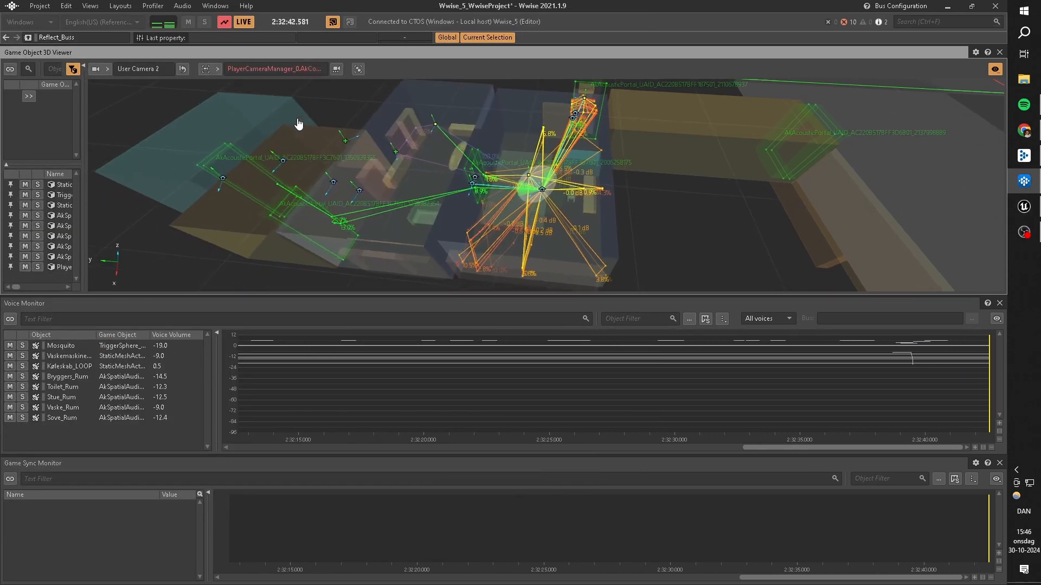
- Restore the Wwise window beside Unreal, walk the player around the room to watch the reflection paths update live, and end the play session
{"action": "left_click", "coordinate": [970, 5]}
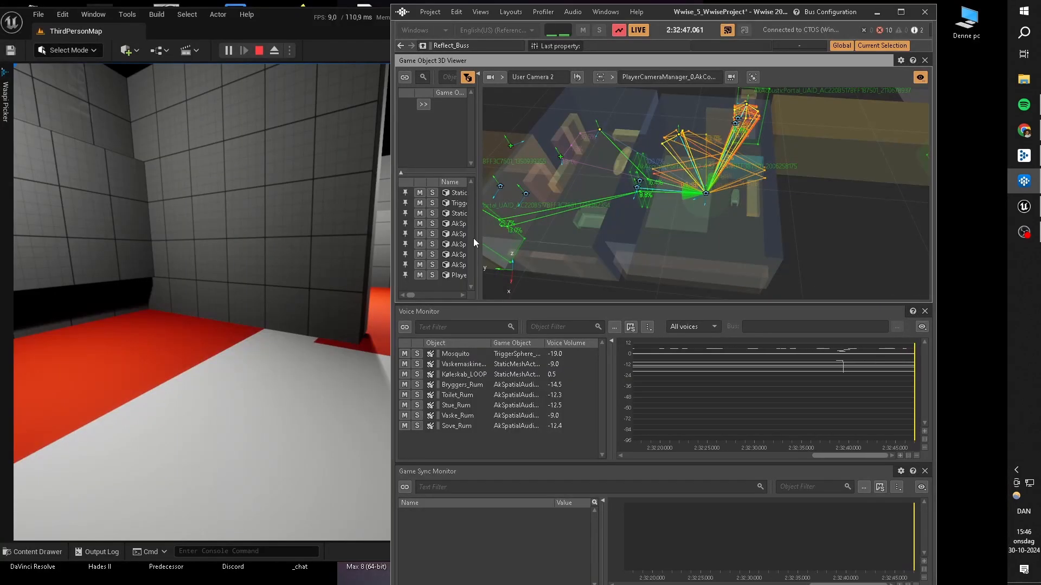
{"action": "left_click", "coordinate": [233, 217]}
{"action": "key", "text": "w"}
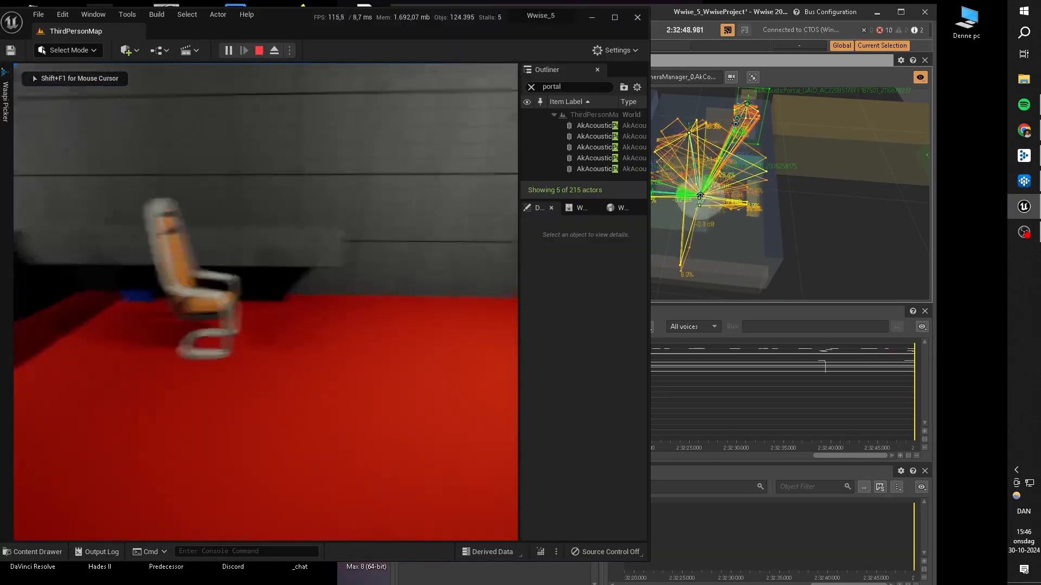
{"action": "key", "text": "w"}
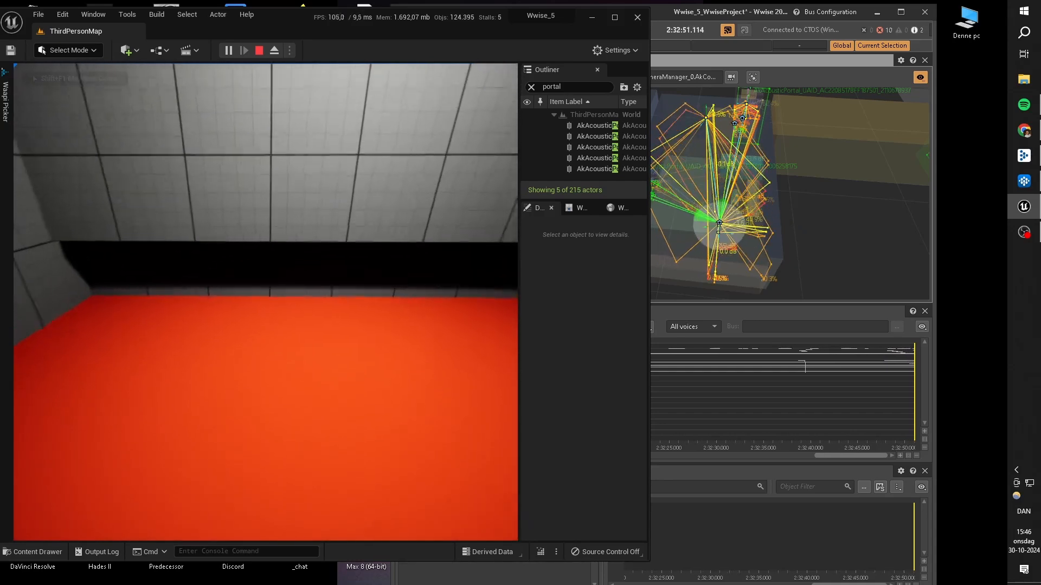
{"action": "key", "text": "w"}
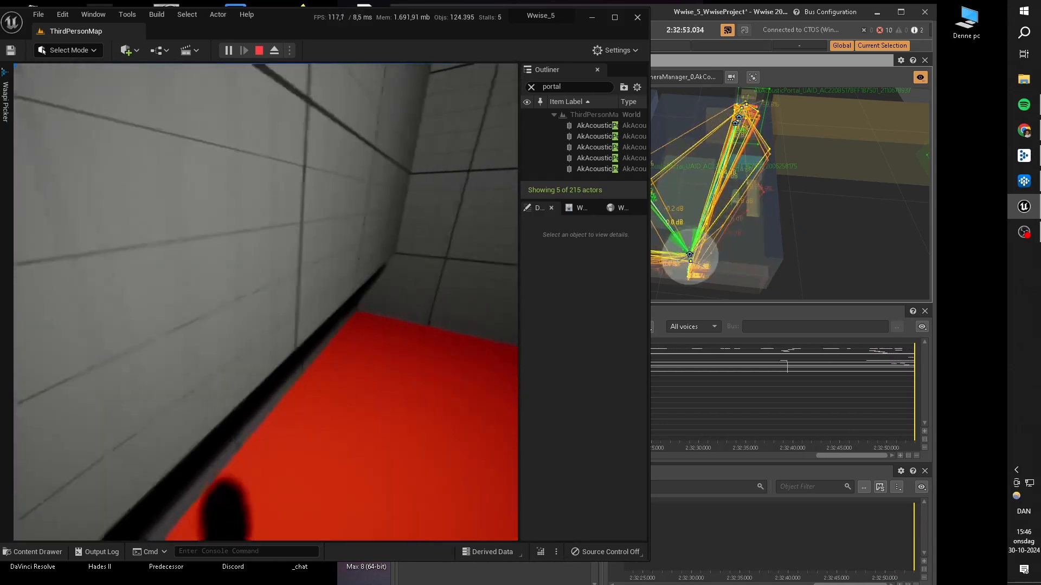
{"action": "key", "text": "w"}
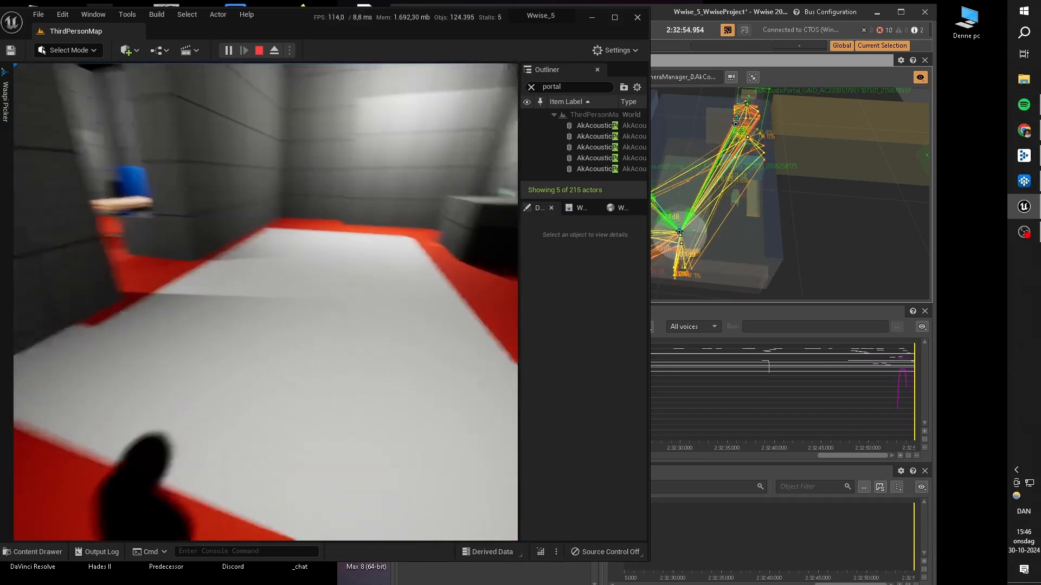
{"action": "key", "text": "w"}
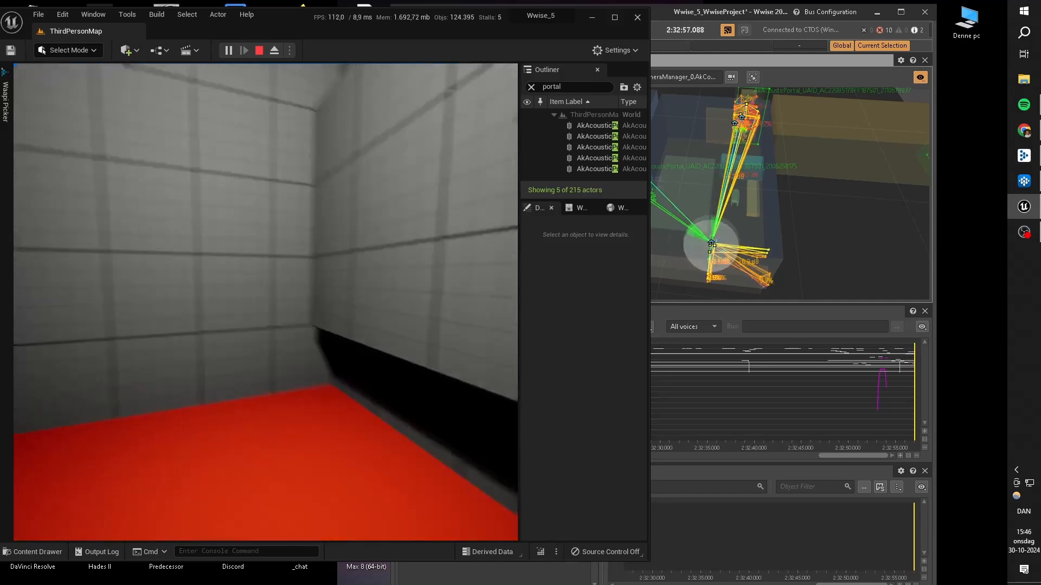
{"action": "key", "text": "w"}
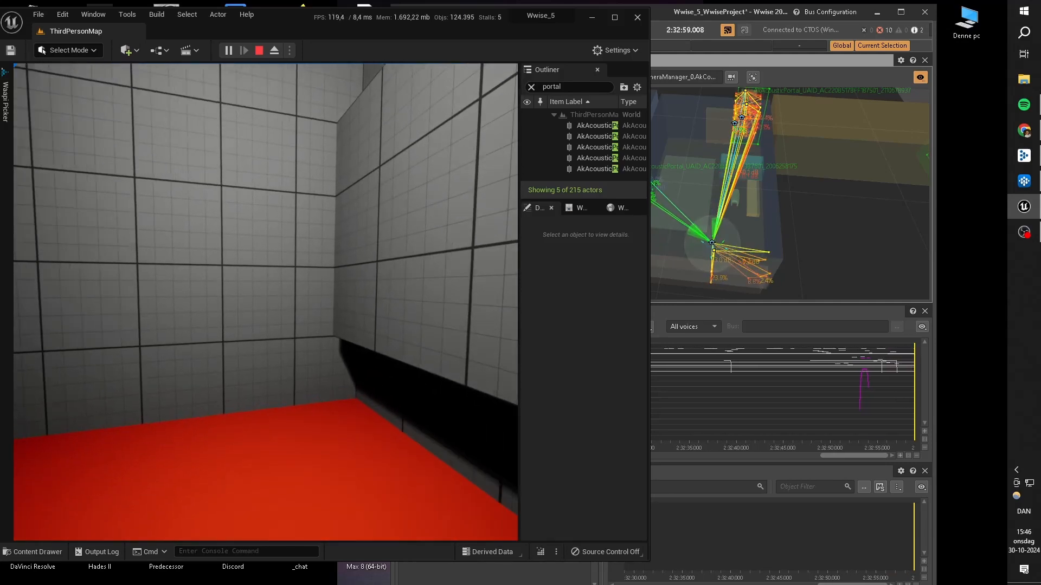
{"action": "key", "text": "w"}
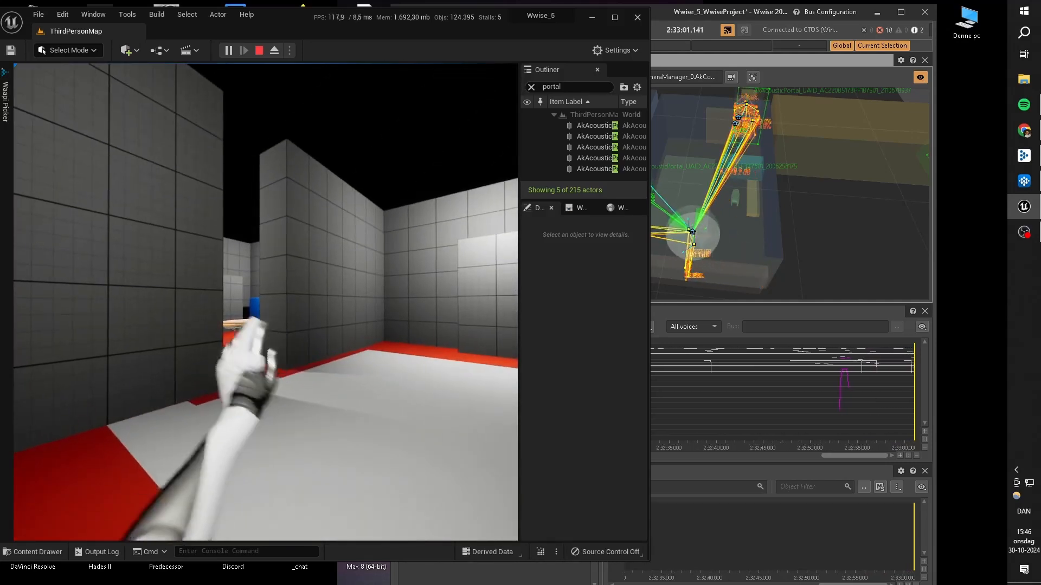
{"action": "key", "text": "w"}
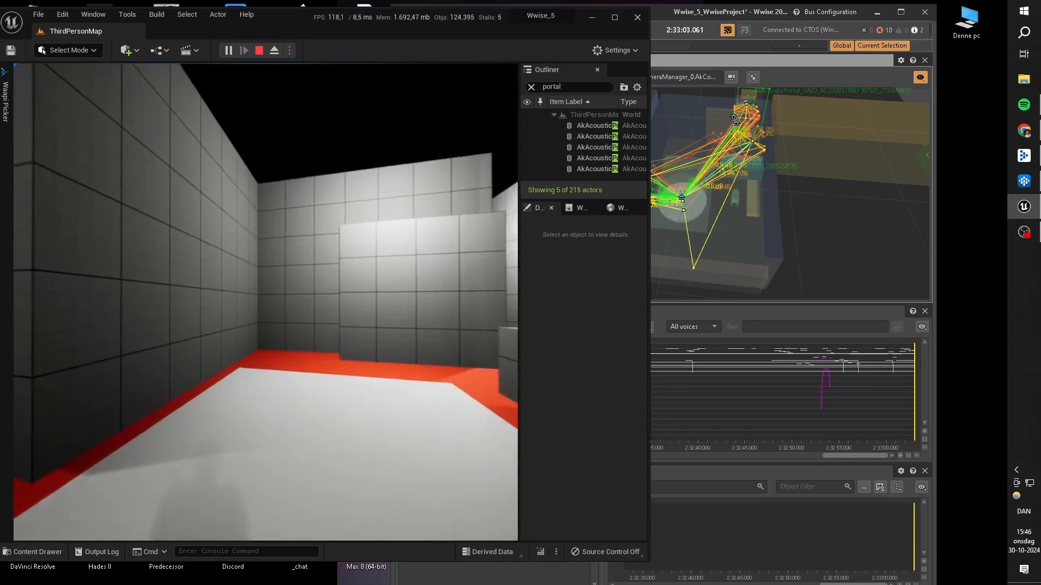
{"action": "key", "text": "w"}
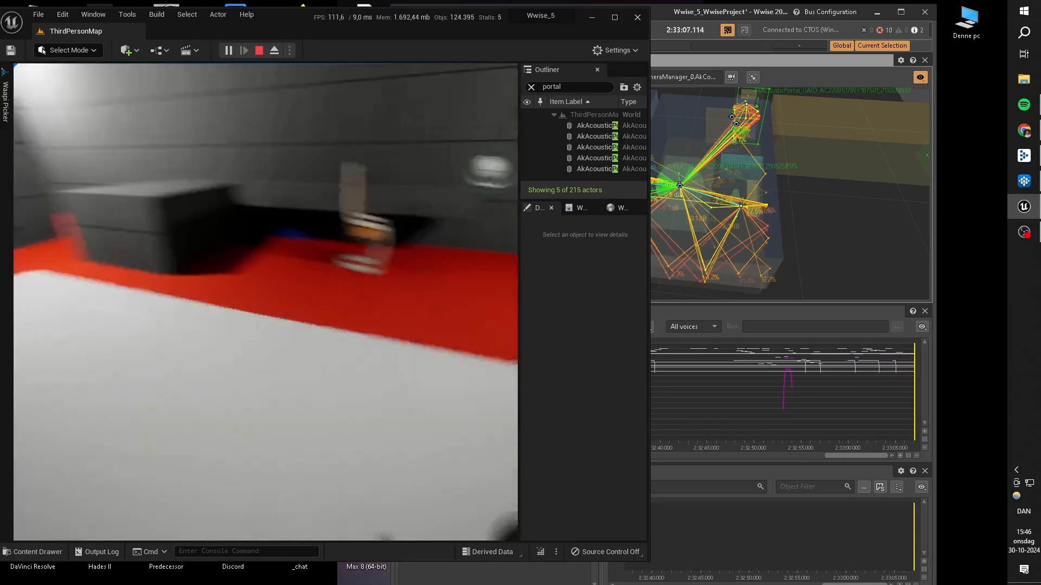
{"action": "key", "text": "w"}
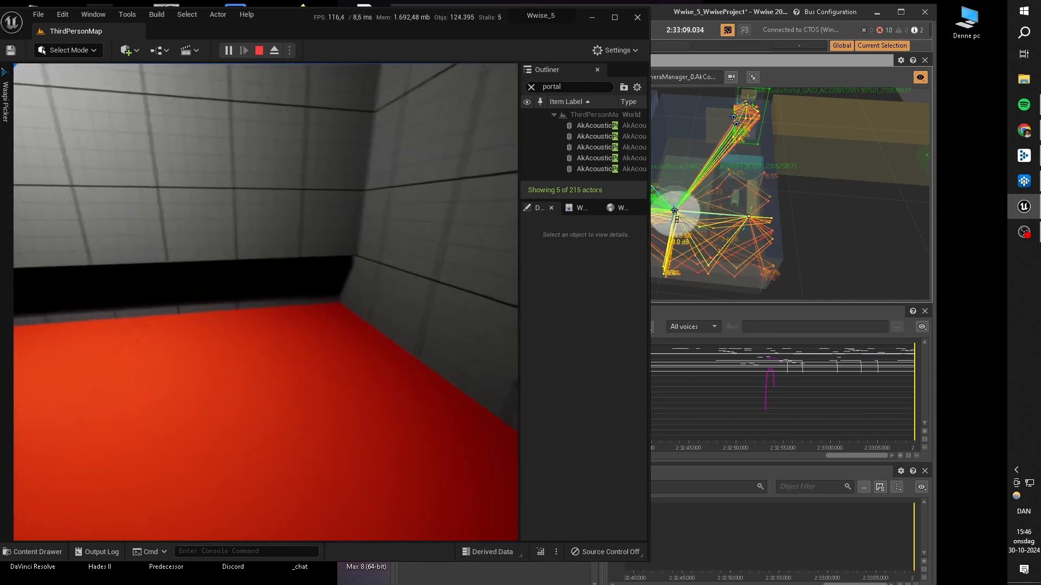
{"action": "key", "text": "space"}
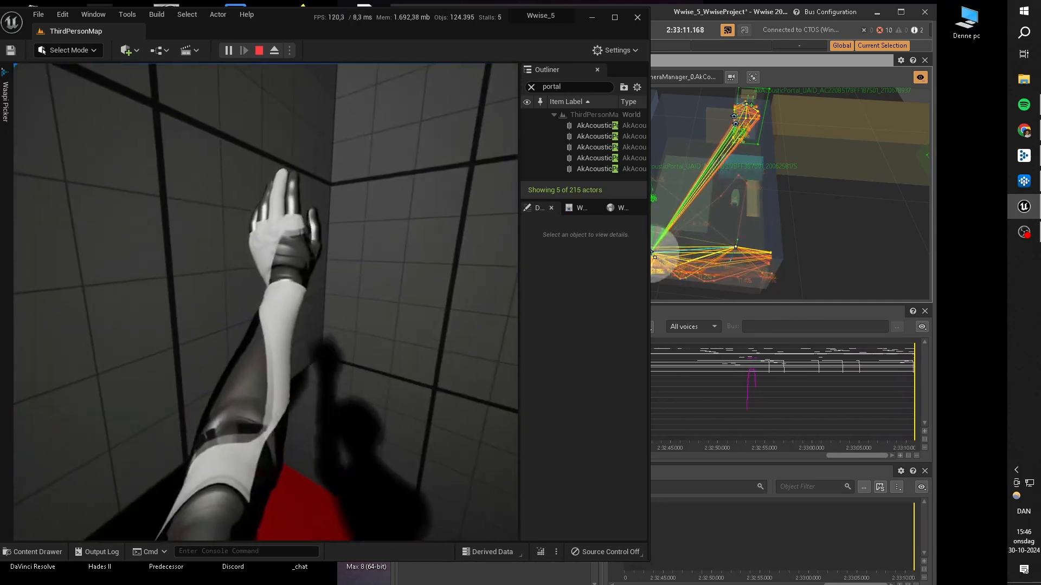
{"action": "key", "text": "w"}
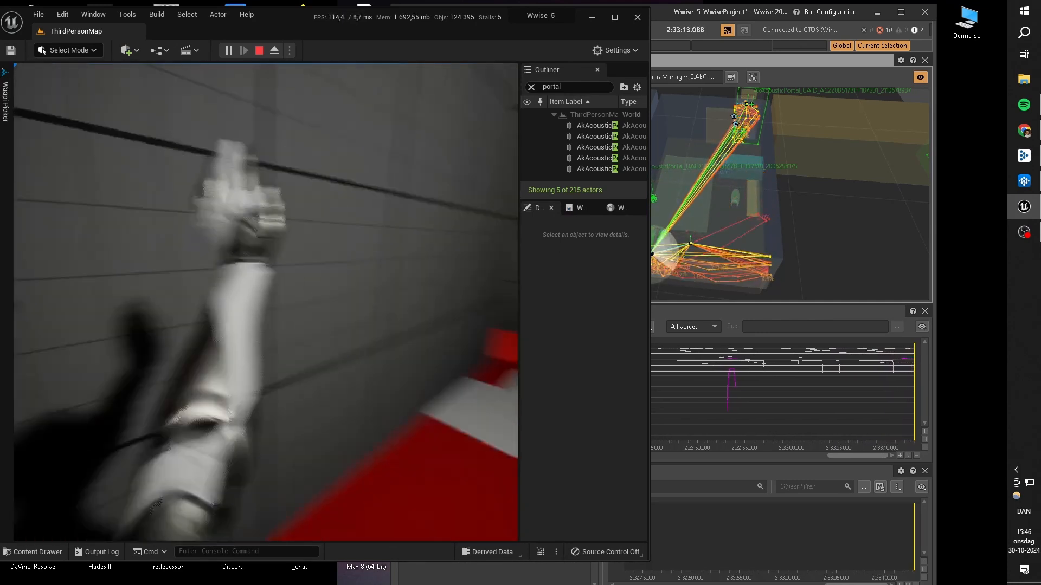
{"action": "key", "text": "w"}
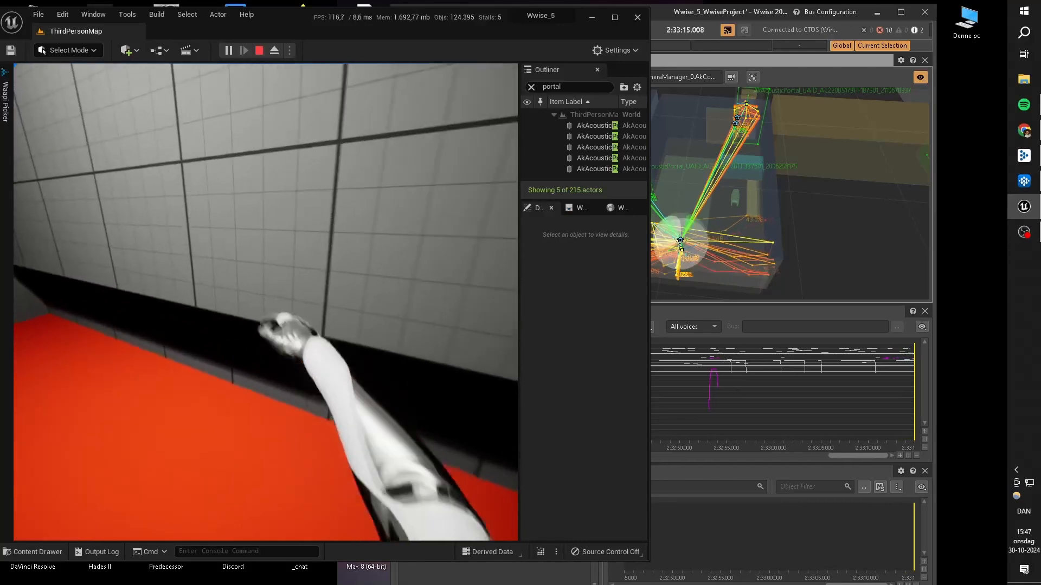
{"action": "key", "text": "w"}
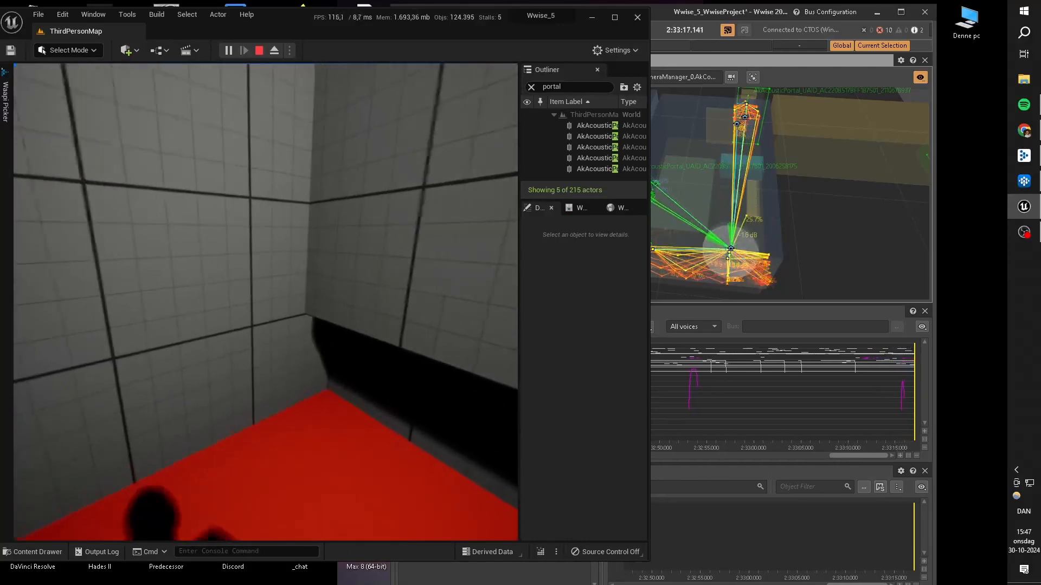
{"action": "key", "text": "w"}
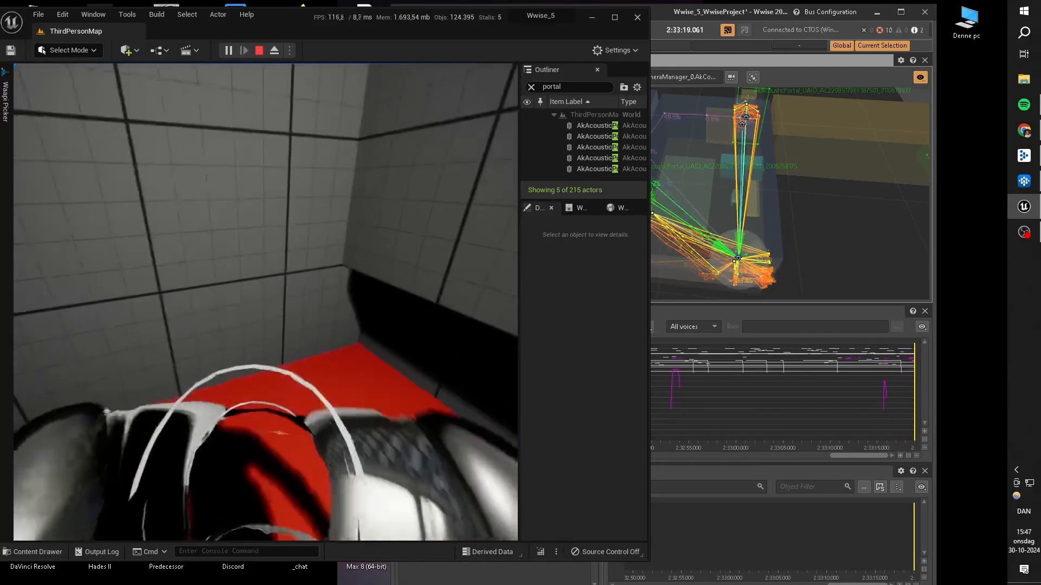
{"action": "key", "text": "w"}
{"action": "key", "text": "w"}
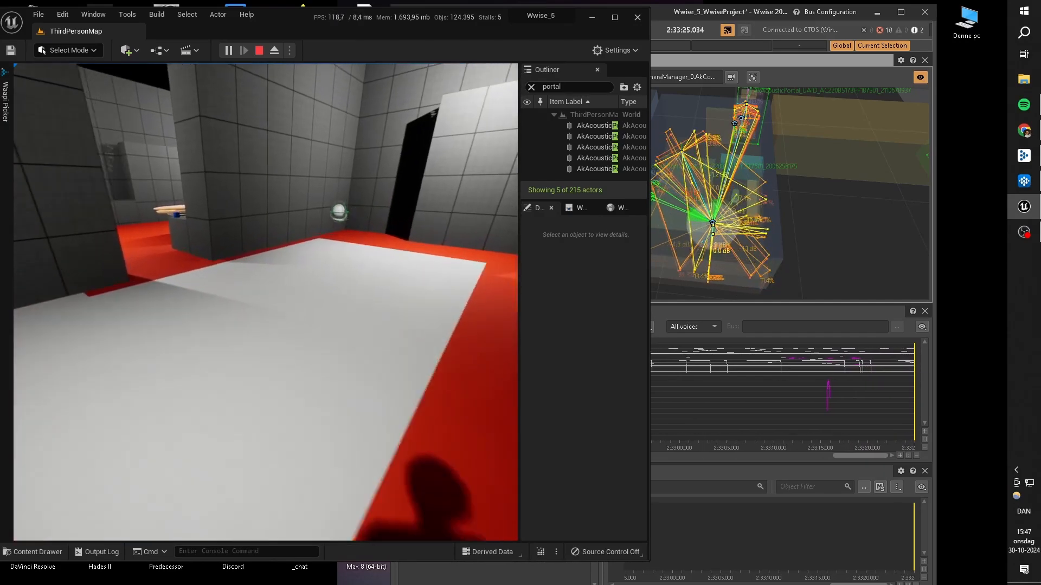
{"action": "key", "text": "w"}
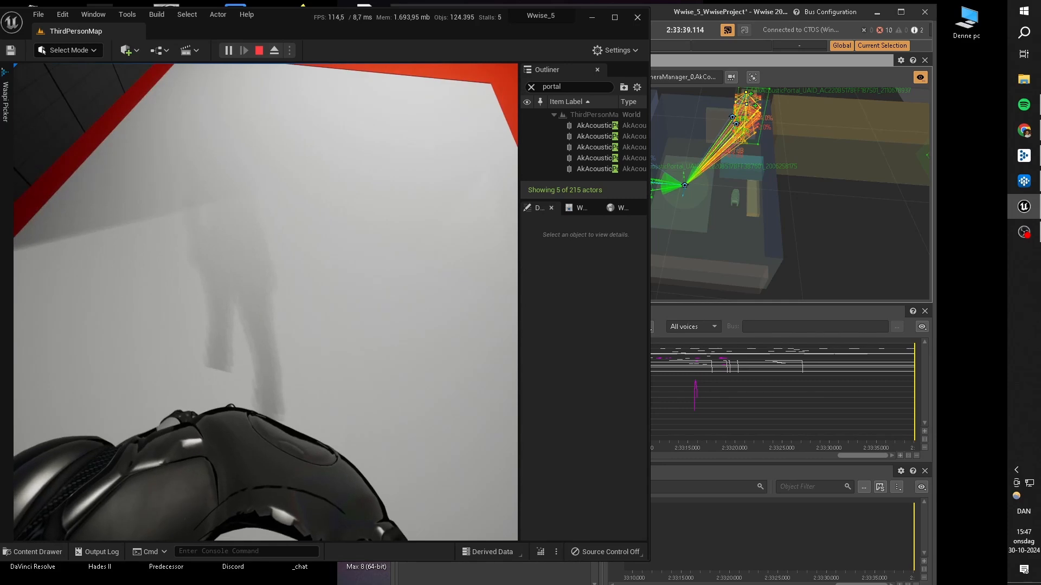
{"action": "key", "text": "Escape"}
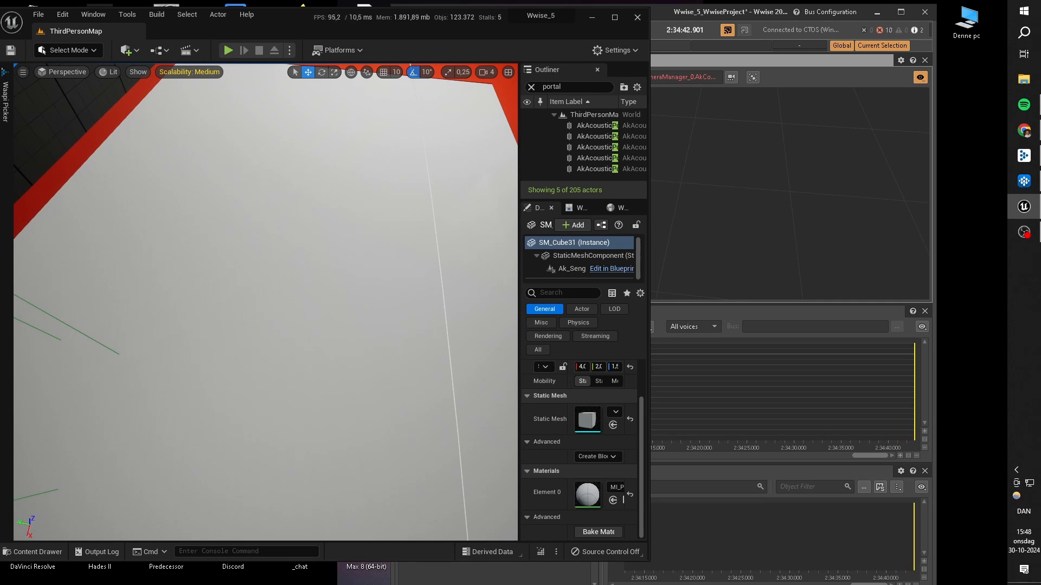
- Switch to Wwise and change to the layout with the Project Explorer and property editor
{"action": "left_click", "coordinate": [704, 31]}
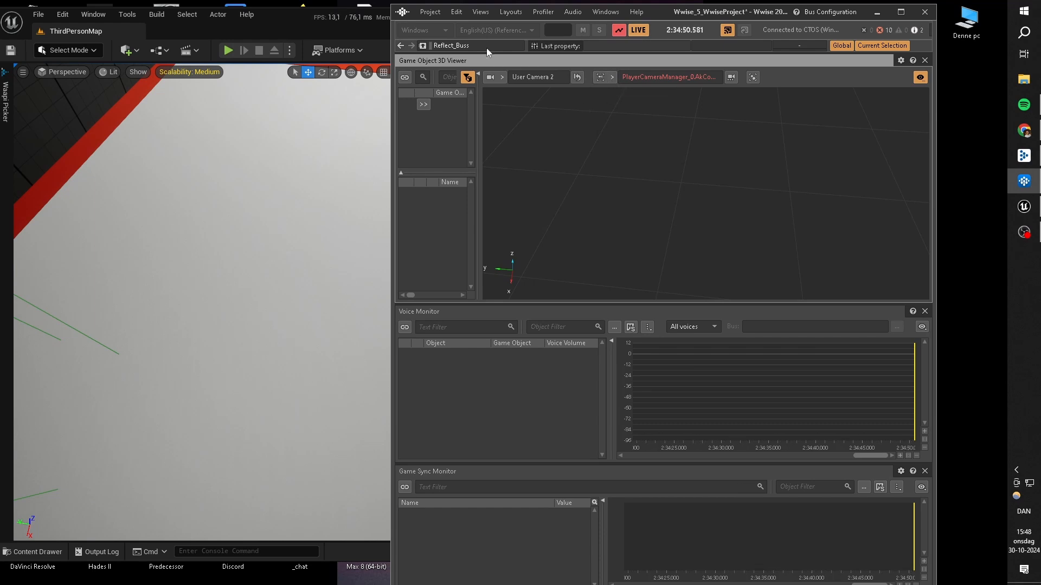
{"action": "left_click", "coordinate": [511, 11]}
{"action": "left_click", "coordinate": [524, 26]}
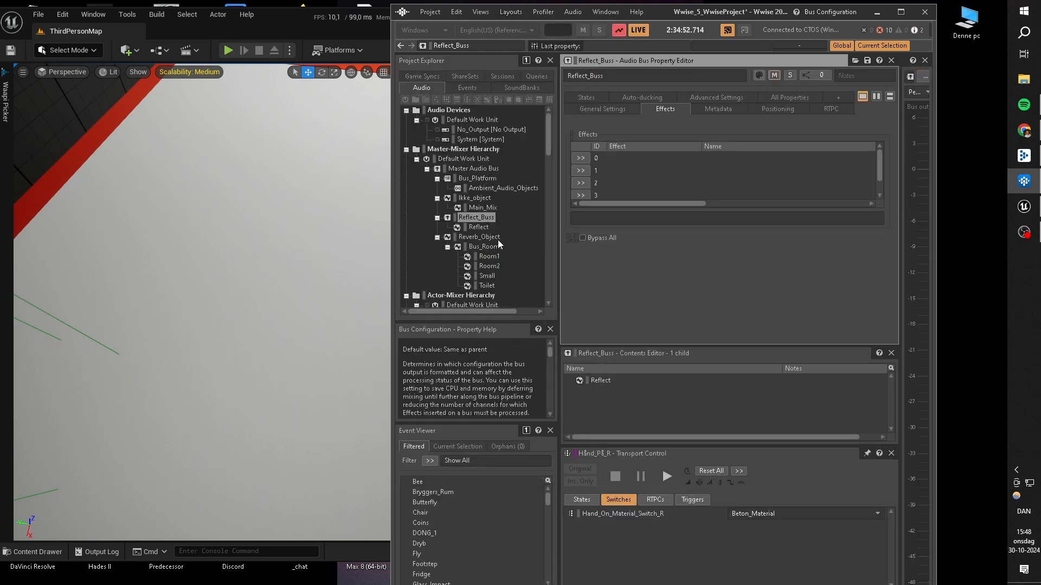
- Examine the general settings of the Ambient_Audio_Objects bus and of the Butterfly sound with the Wwise window maximized
{"action": "left_click", "coordinate": [482, 189]}
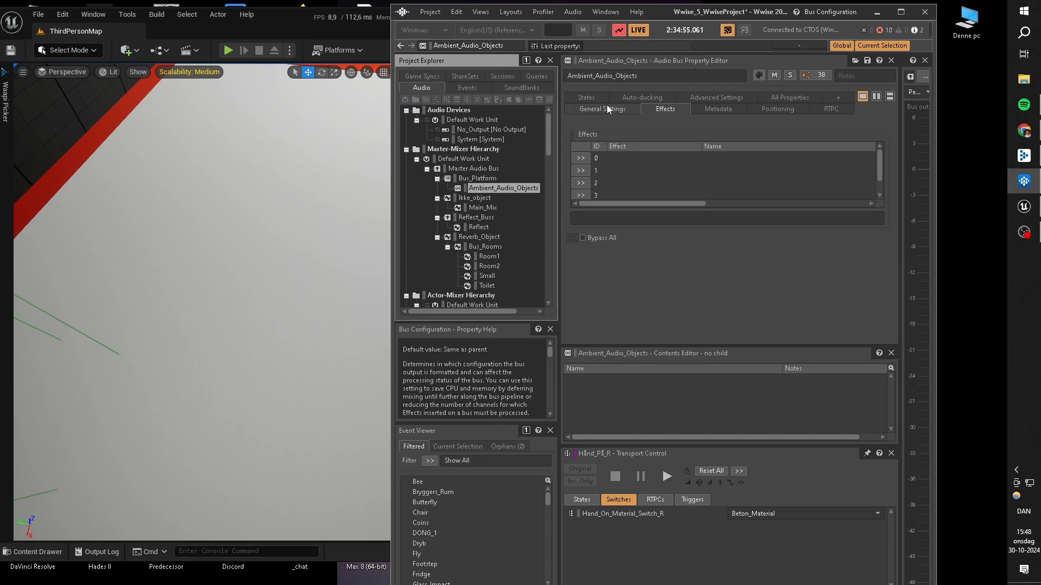
{"action": "left_click", "coordinate": [593, 98]}
{"action": "left_click", "coordinate": [596, 94]}
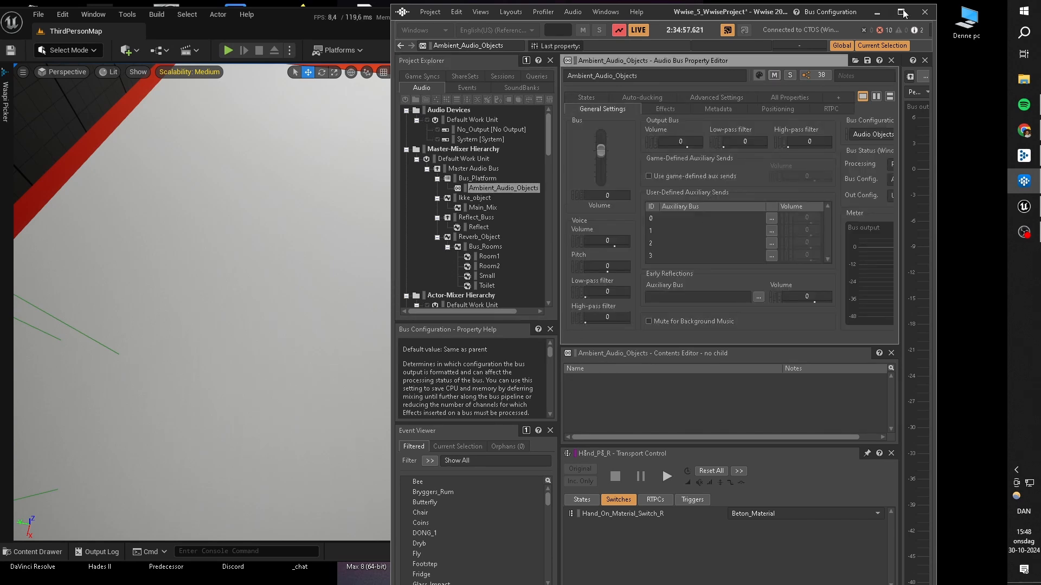
{"action": "left_click", "coordinate": [900, 11]}
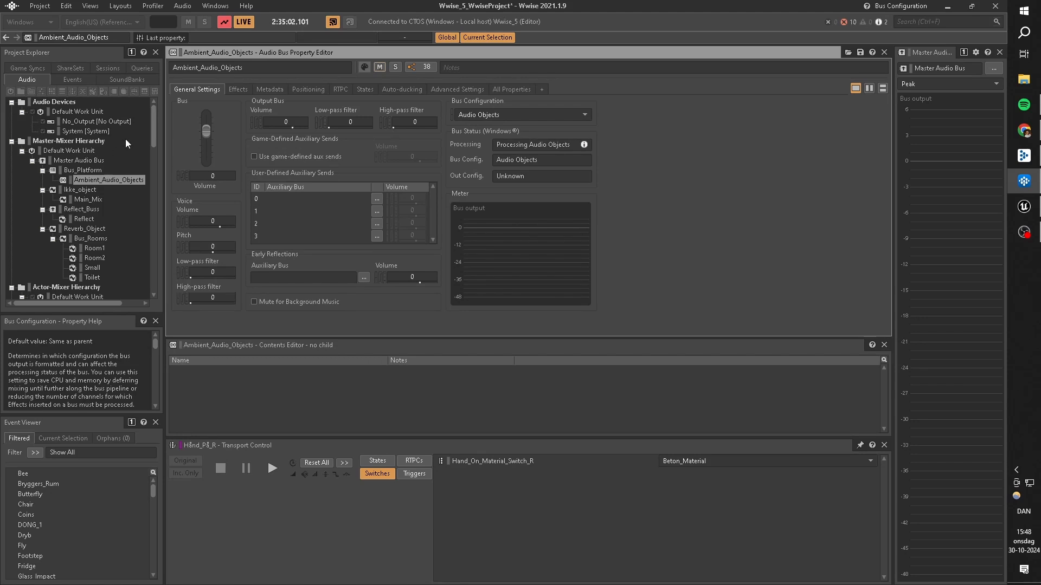
{"action": "left_click_drag", "start_coordinate": [155, 112], "coordinate": [168, 196]}
{"action": "left_click", "coordinate": [84, 141]}
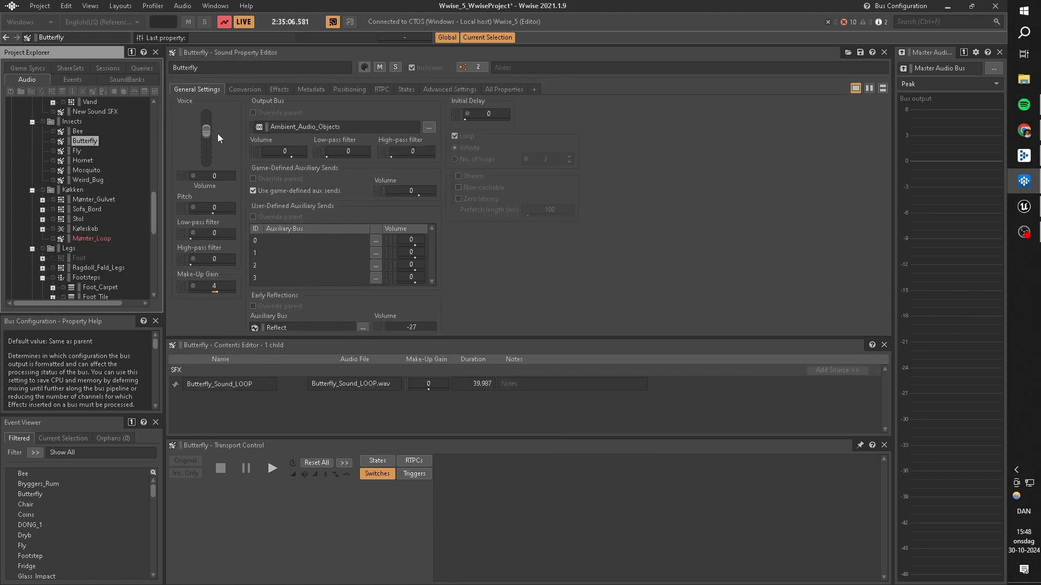
- Inspect the System audio device's 3D audio settings and main mix configuration, and close its editor
{"action": "left_click_drag", "start_coordinate": [156, 209], "coordinate": [159, 113]}
{"action": "double_click", "coordinate": [85, 131]}
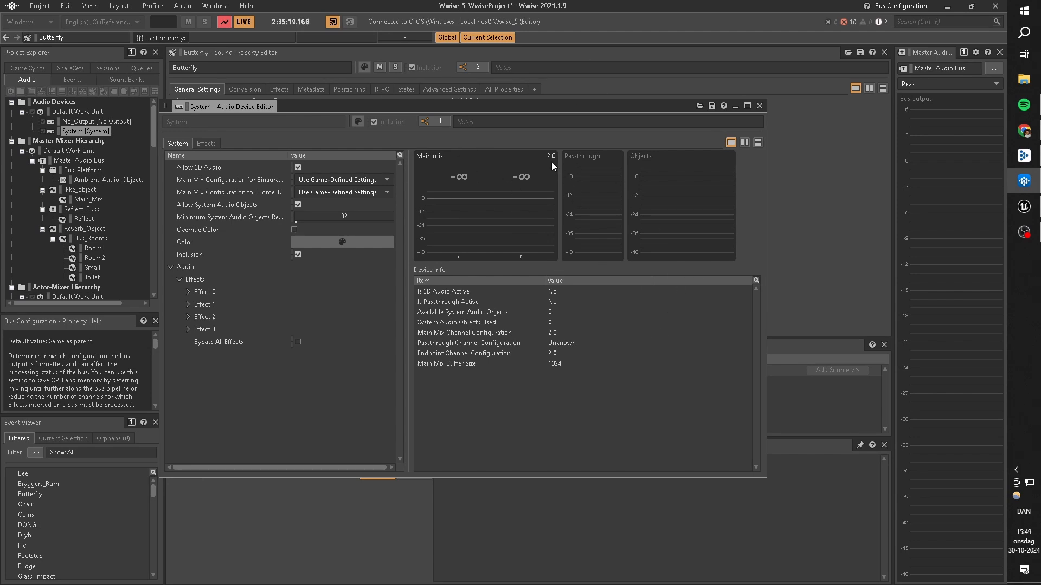
{"action": "left_click", "coordinate": [759, 107]}
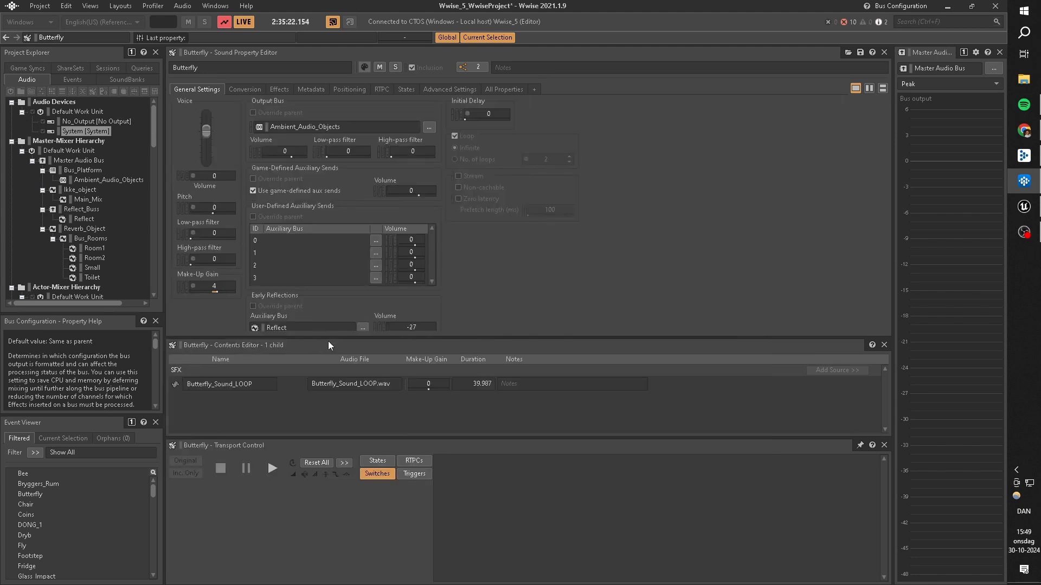
- Show the Windows spatial sound choices (Fysisk lyd), including Windows Sonic til hovedtelefoner, and close them without choosing one
{"action": "left_click", "coordinate": [1016, 470]}
{"action": "right_click", "coordinate": [978, 481]}
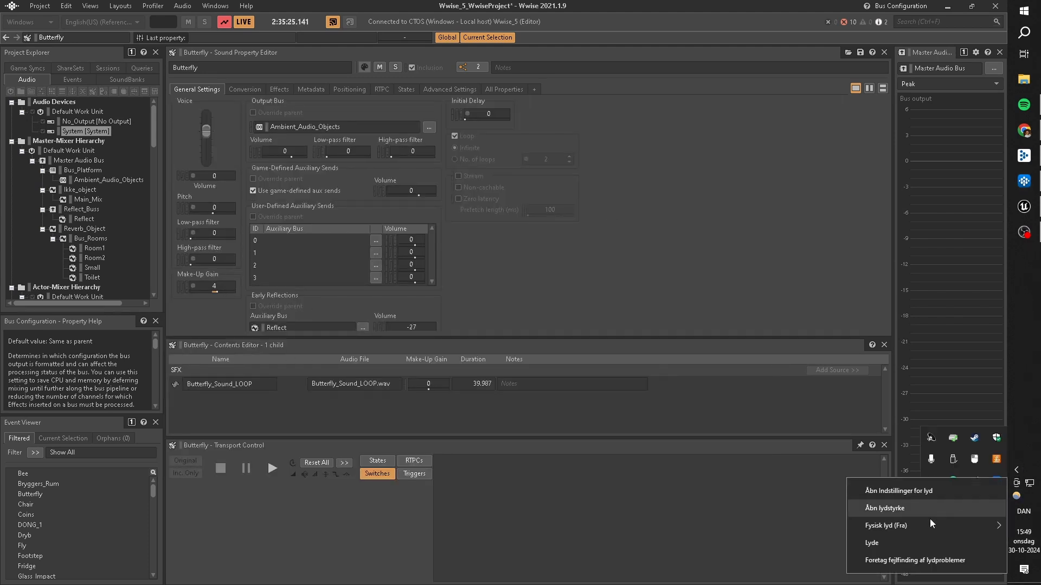
{"action": "mouse_move", "coordinate": [921, 525]}
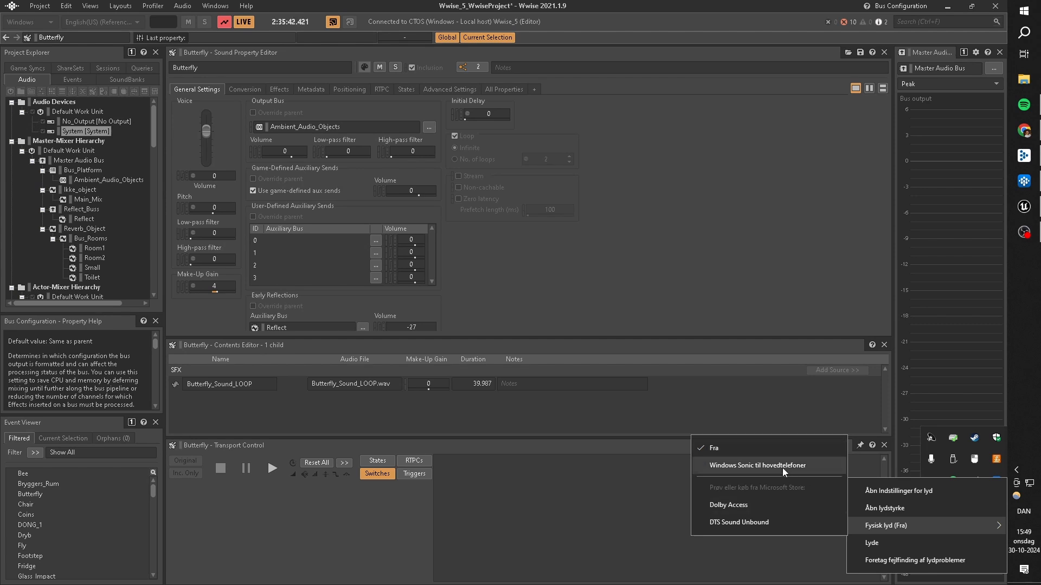
{"action": "left_click", "coordinate": [615, 307]}
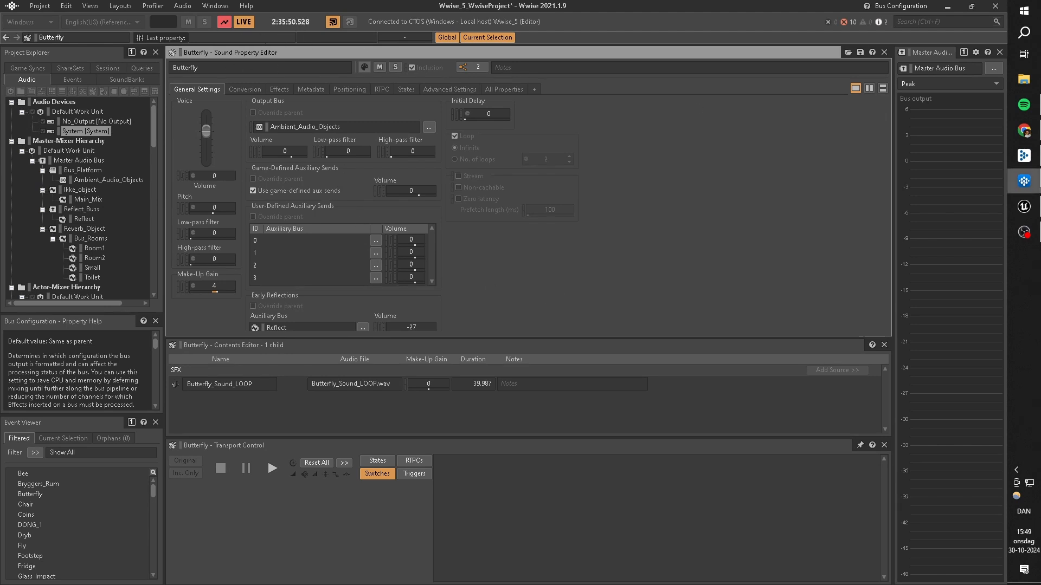
- Start a play session of ThirdPersonMap in Unreal and return to Wwise to view the Master Audio Bus meter
{"action": "left_click", "coordinate": [1023, 210]}
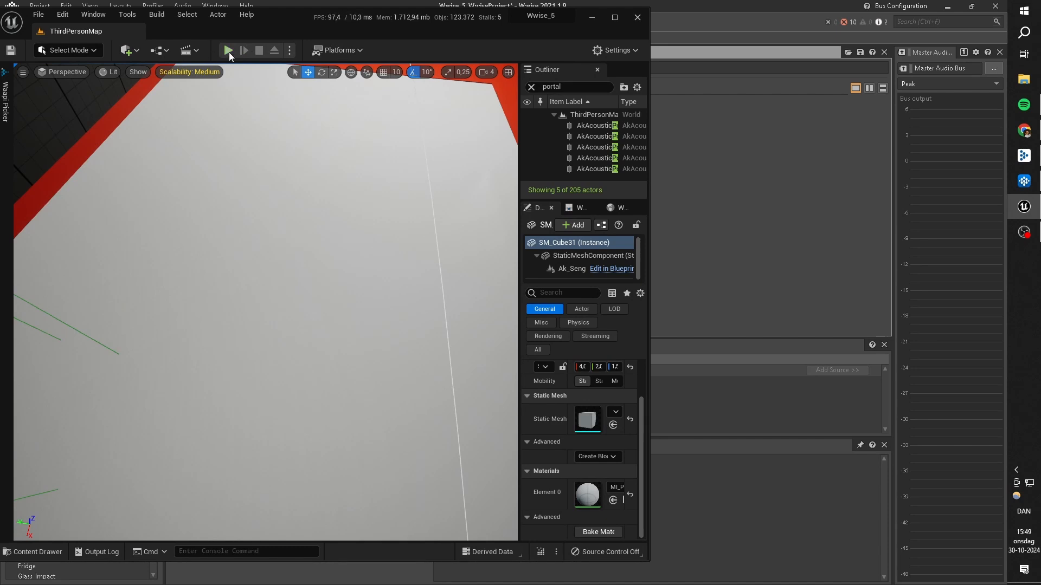
{"action": "left_click", "coordinate": [228, 50]}
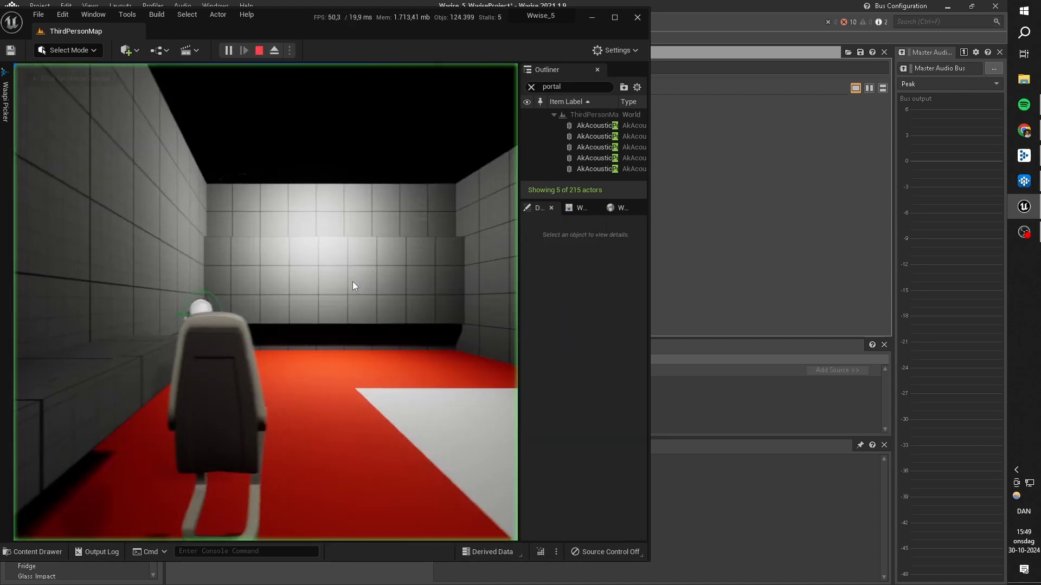
{"action": "left_click", "coordinate": [353, 282]}
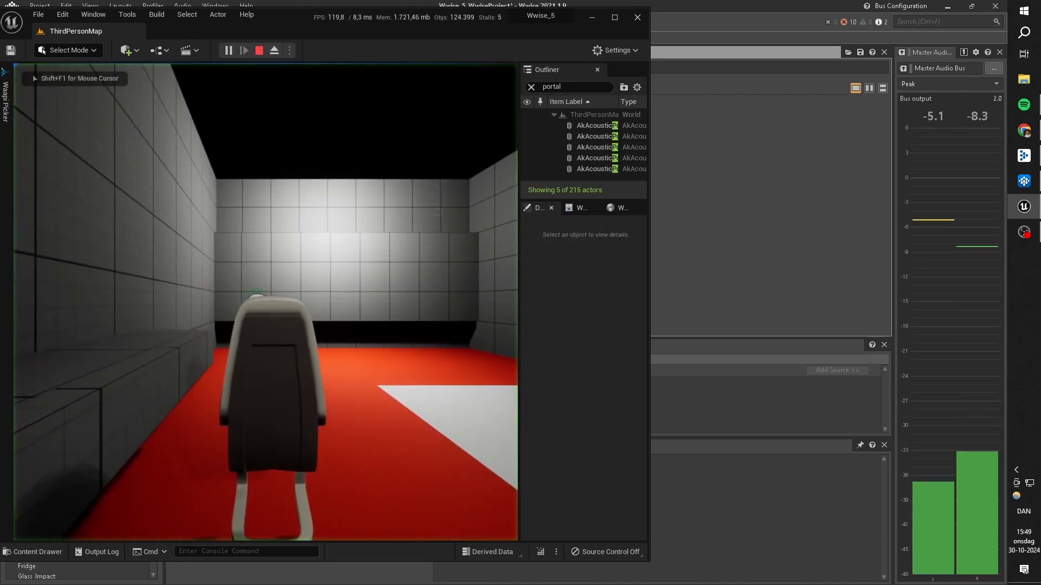
{"action": "key", "text": "alt+Tab"}
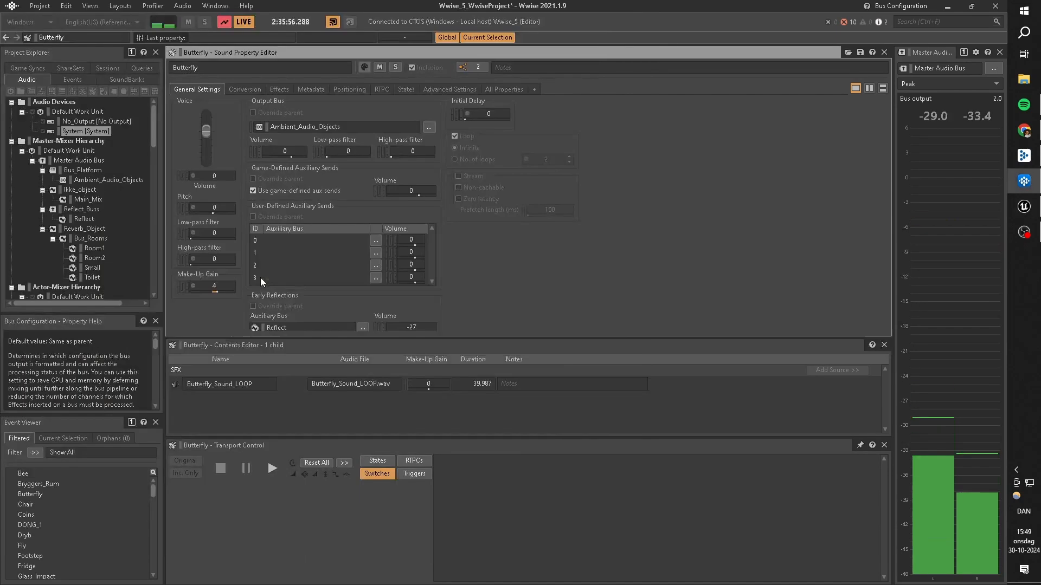
- Set the Windows spatial sound (Fysisk lyd) to Windows Sonic til hovedtelefoner
{"action": "left_click", "coordinate": [1016, 470]}
{"action": "right_click", "coordinate": [968, 481]}
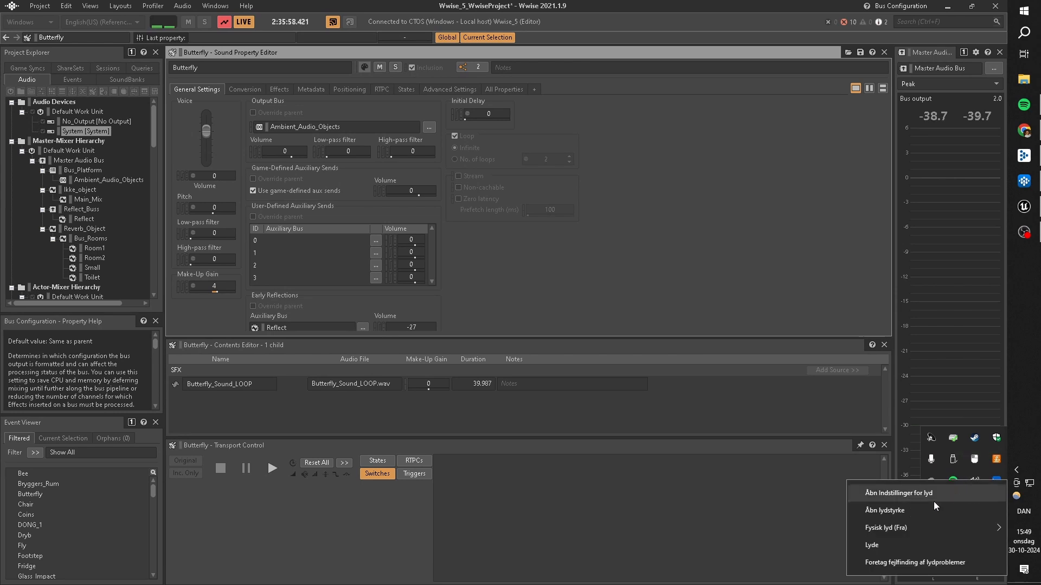
{"action": "left_click", "coordinate": [762, 463]}
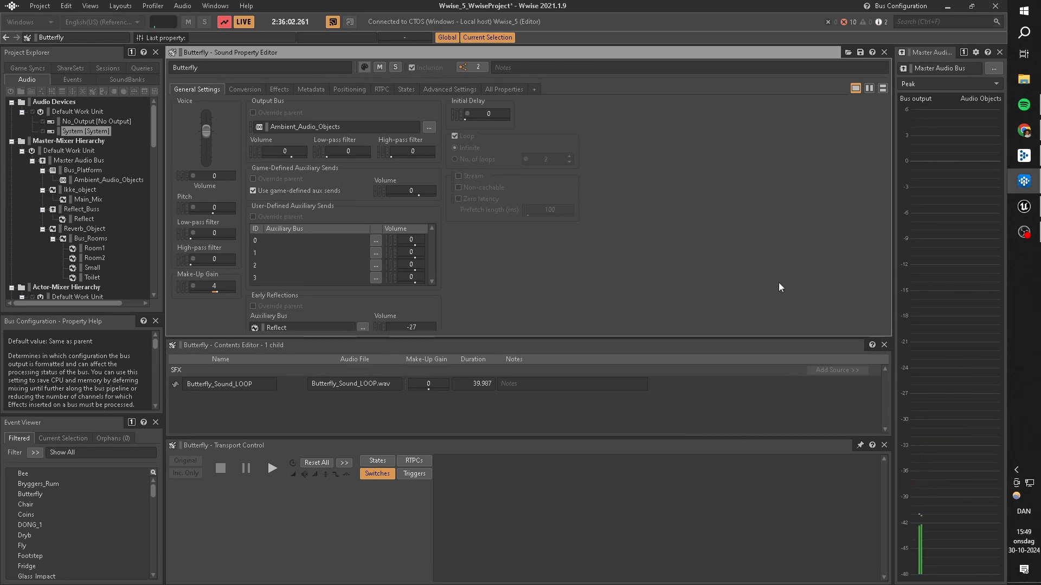
- Switch to the running Unreal play session, move around the room while watching the Master Audio Bus meter, and return to Wwise
{"action": "mouse_move", "coordinate": [1036, 217]}
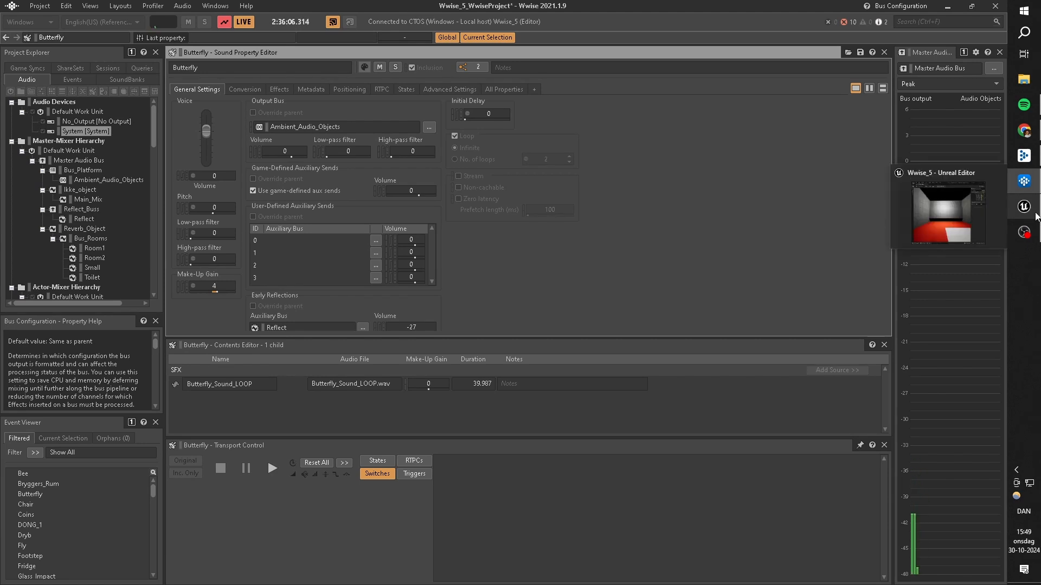
{"action": "left_click", "coordinate": [1036, 217]}
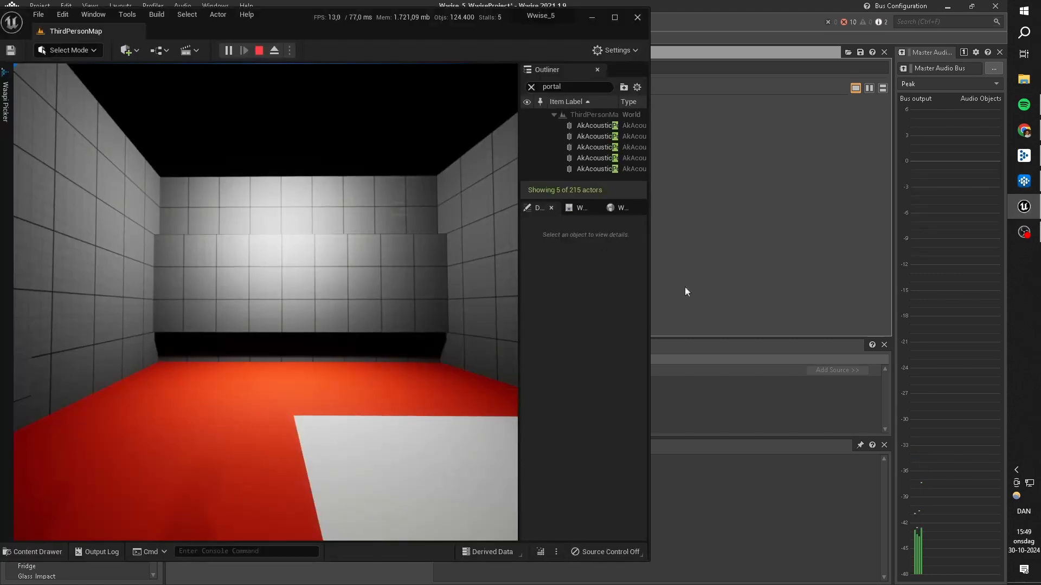
{"action": "key", "text": "w"}
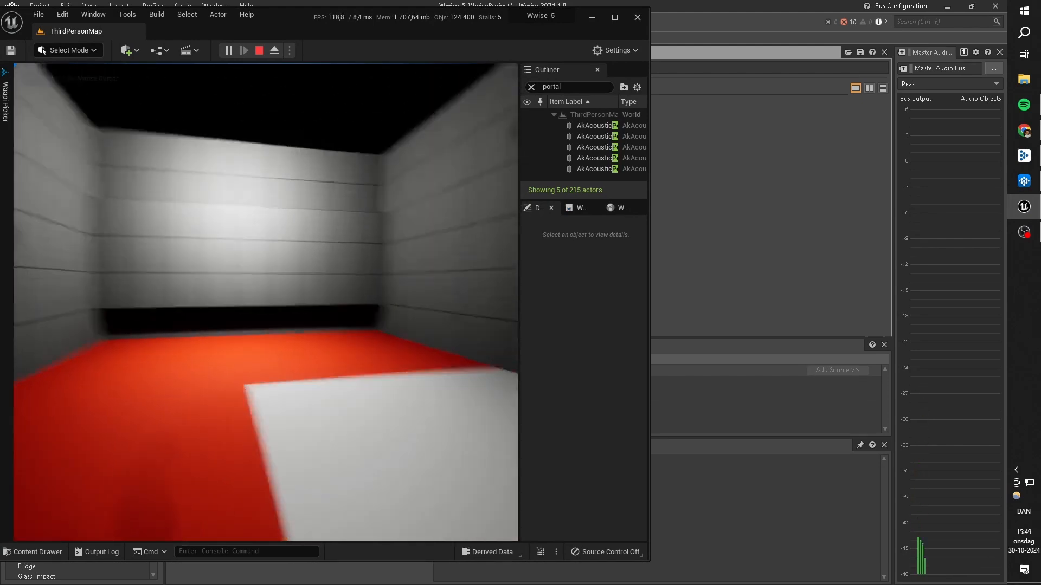
{"action": "key", "text": "alt+Tab"}
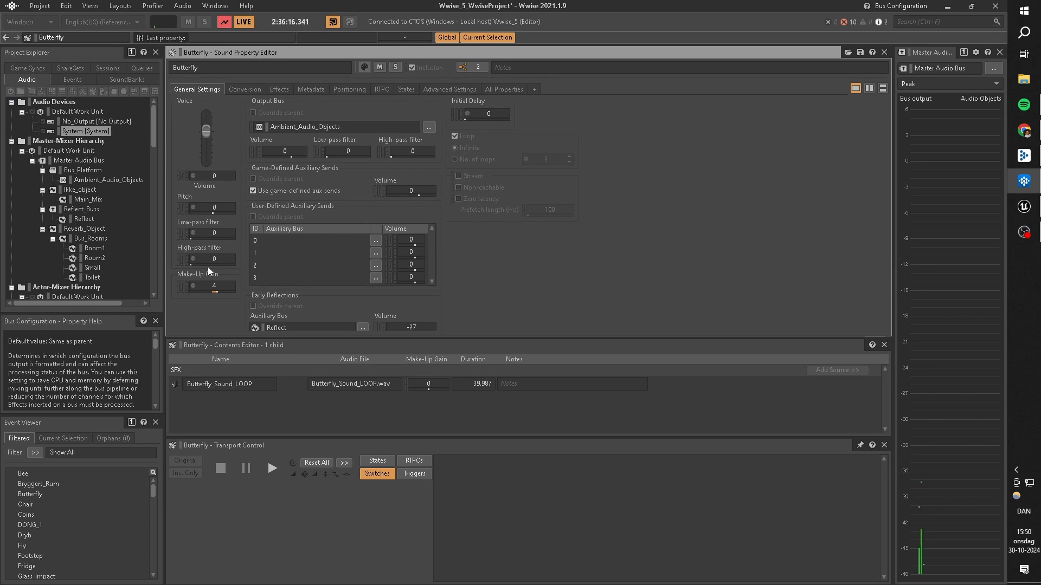
- Disable and re-enable Allow 3D Audio on the System audio device, and highlight its System Audio Objects Used entry
{"action": "double_click", "coordinate": [87, 132]}
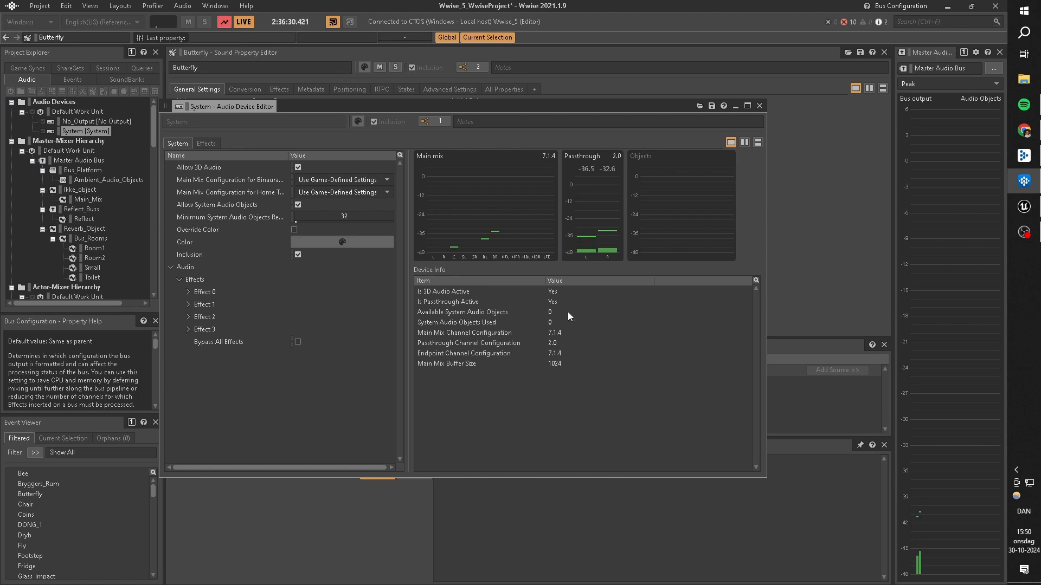
{"action": "left_click", "coordinate": [298, 167]}
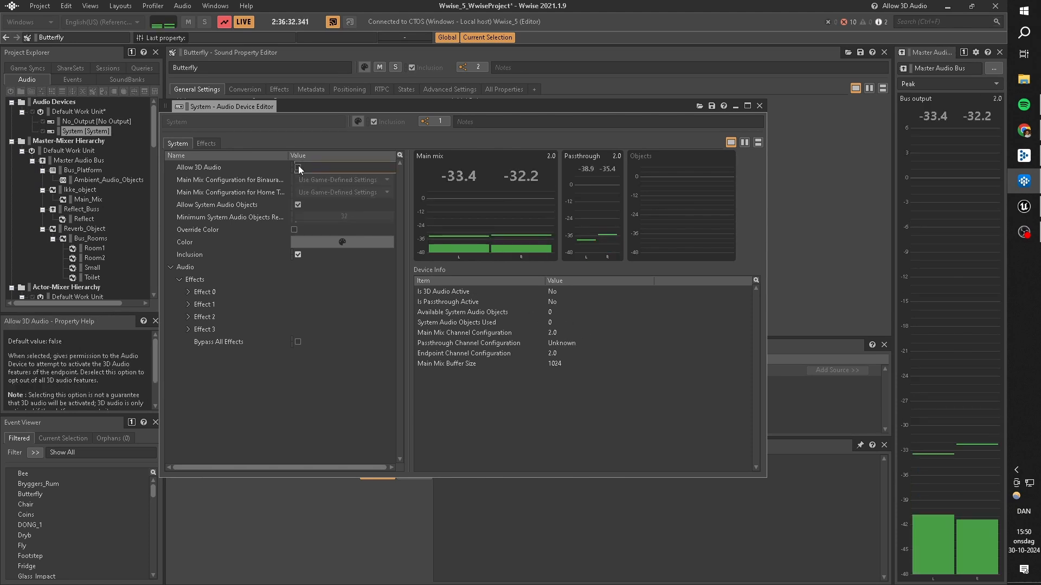
{"action": "left_click", "coordinate": [298, 168]}
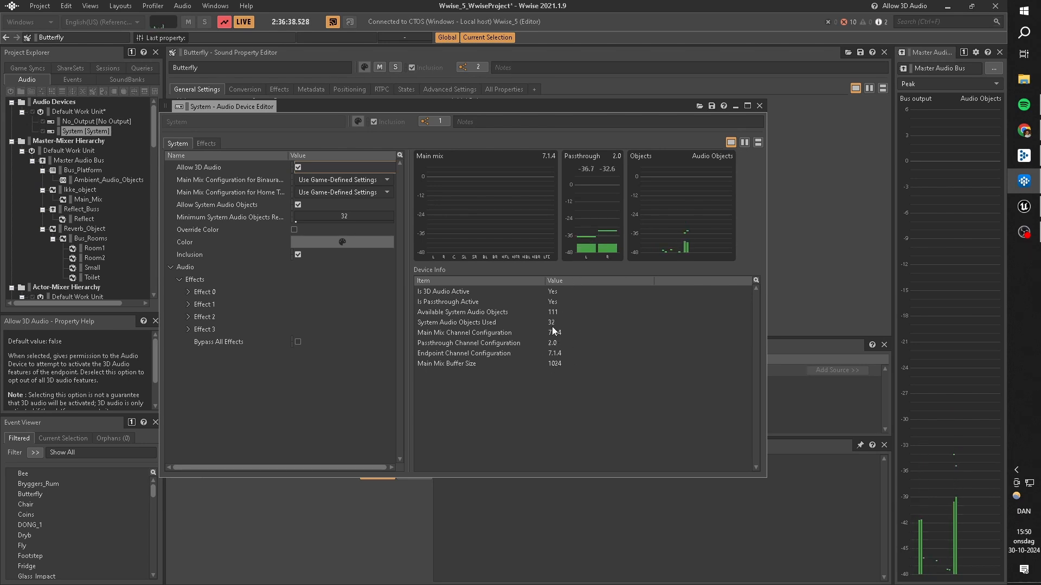
{"action": "left_click", "coordinate": [553, 327]}
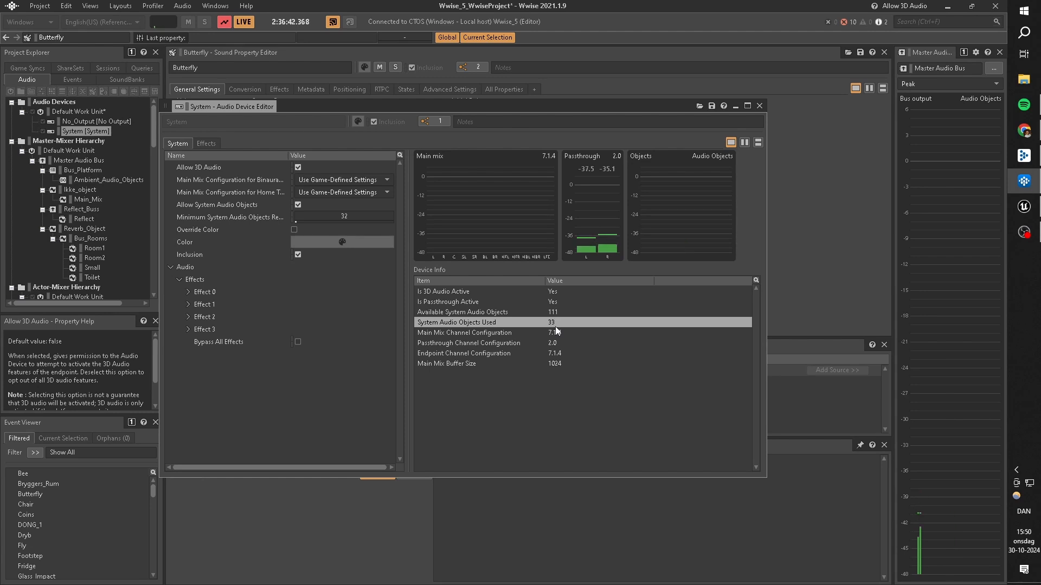
- Arrange the Wwise window and the System device editor beside the Unreal play session so the device info stays readable during play
{"action": "left_click", "coordinate": [1023, 213]}
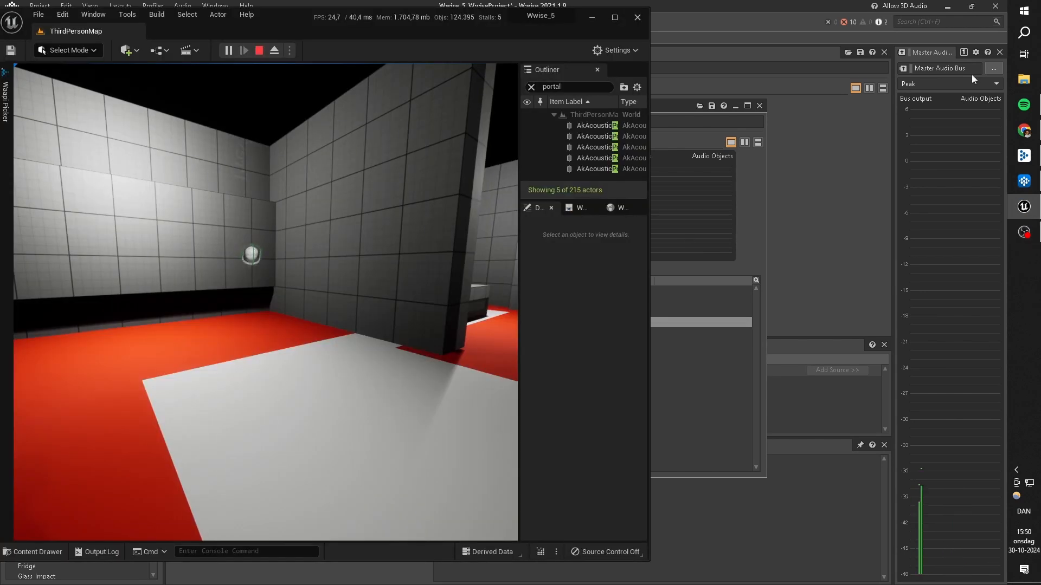
{"action": "left_click", "coordinate": [972, 6]}
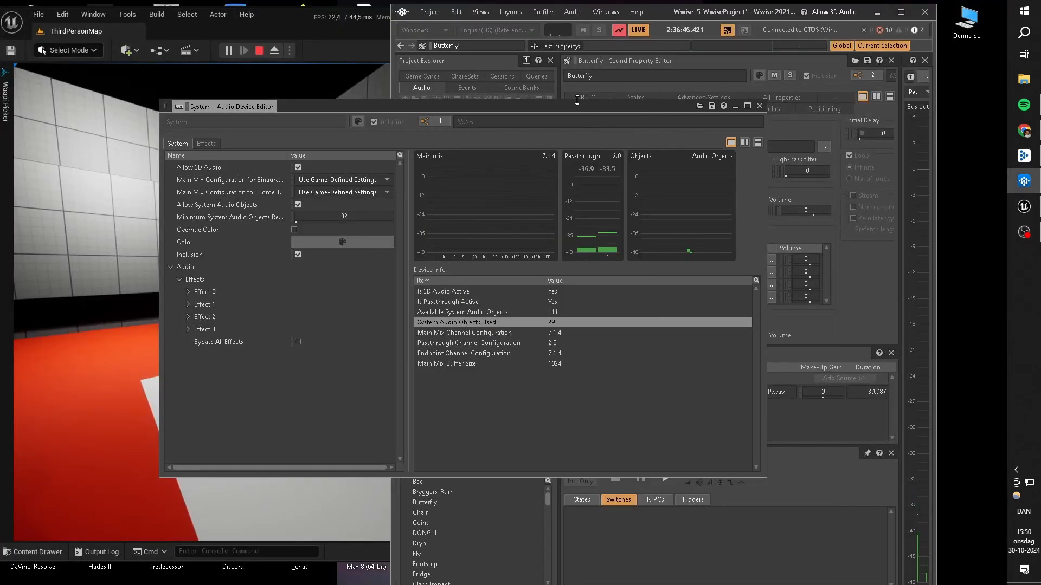
{"action": "left_click_drag", "start_coordinate": [577, 106], "coordinate": [924, 135]}
{"action": "left_click", "coordinate": [213, 324]}
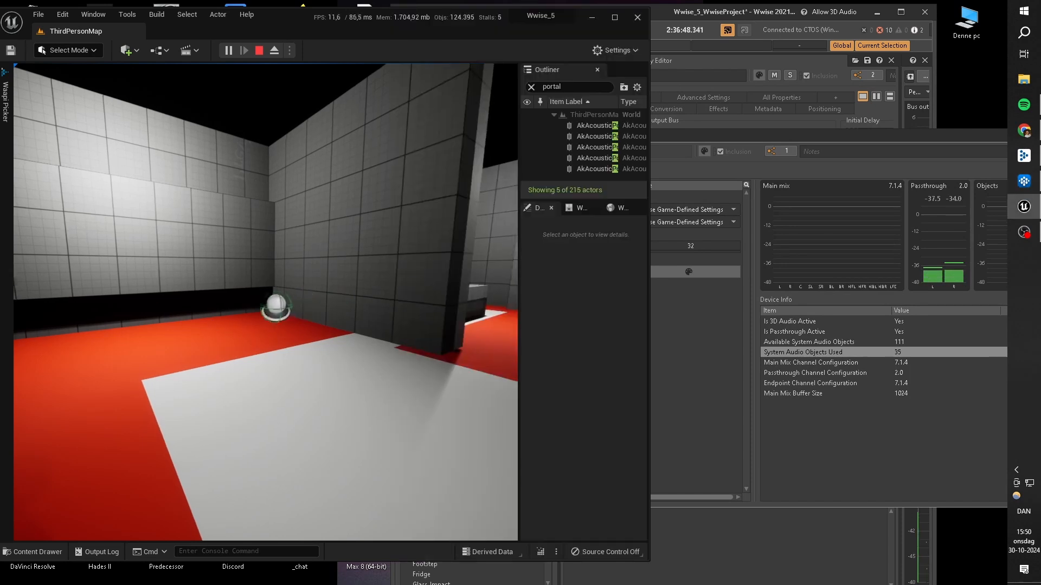
- Walk the character through the rooms of ThirdPersonMap while monitoring the System device's audio objects used and its main mix and passthrough meters
{"action": "key", "text": "w"}
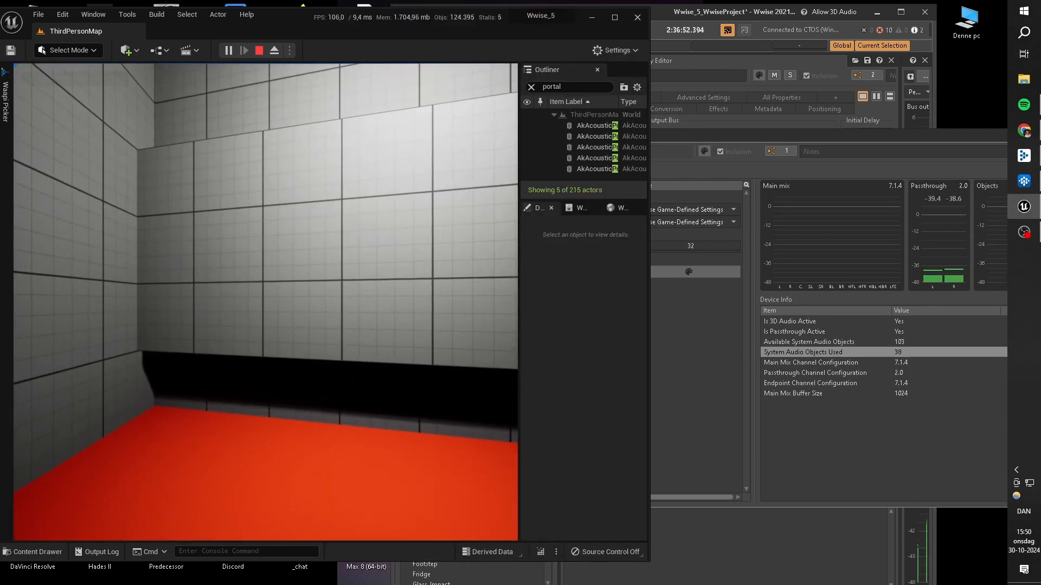
{"action": "key", "text": "w"}
{"action": "key", "text": "w"}
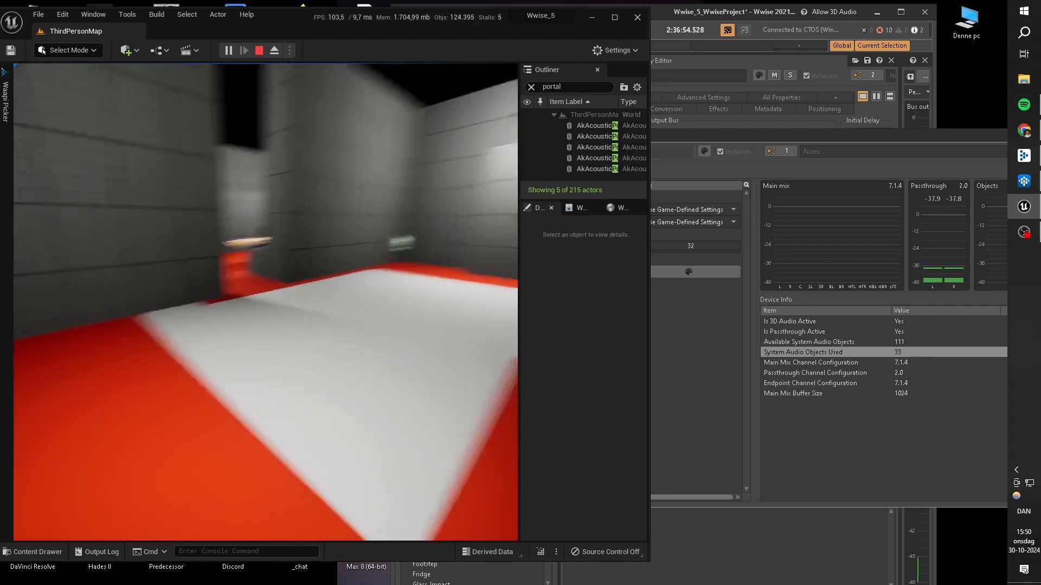
{"action": "key", "text": "w"}
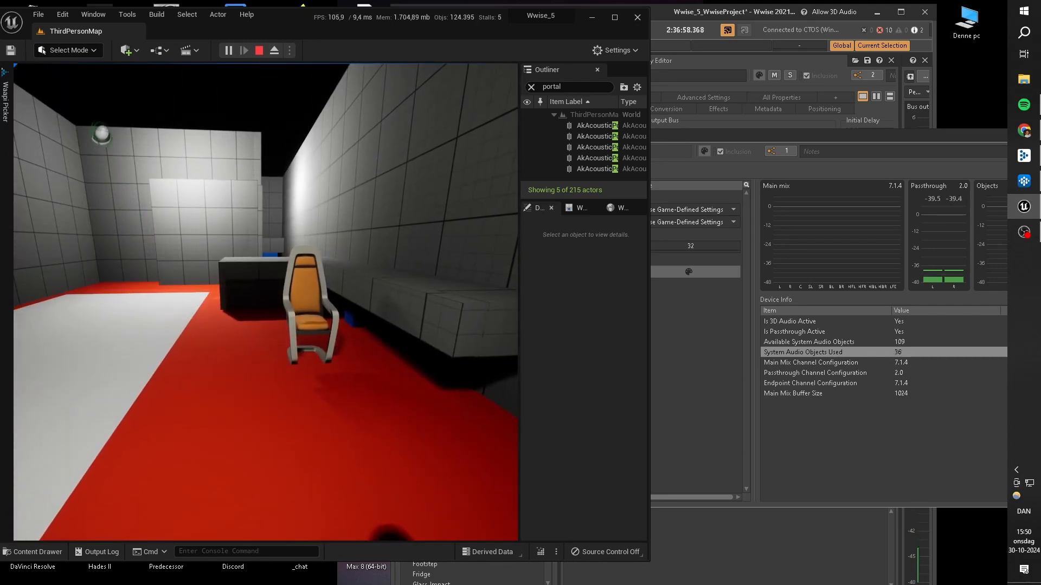
{"action": "key", "text": "w"}
{"action": "key", "text": "w"}
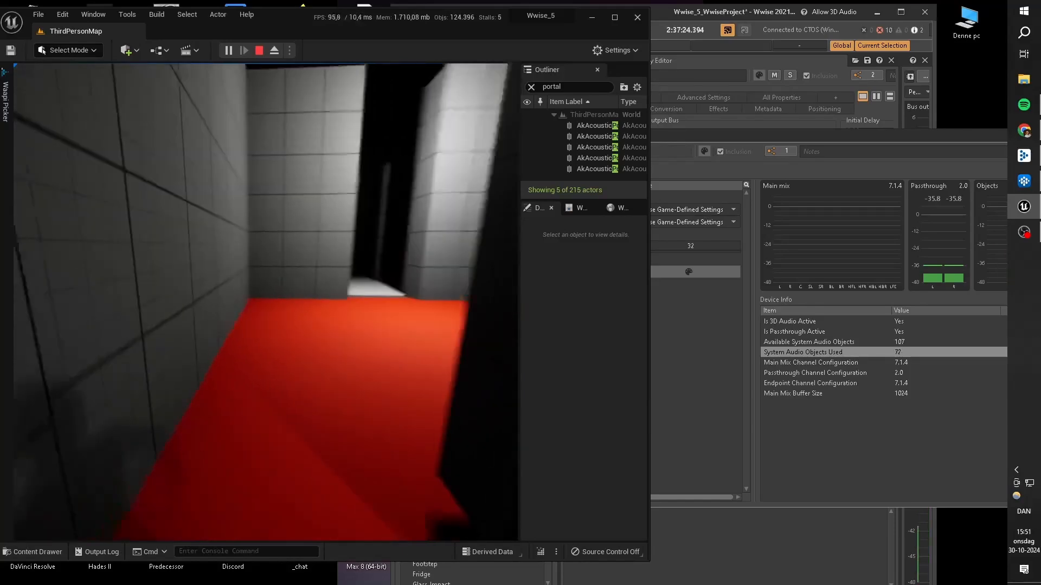
{"action": "key", "text": "w"}
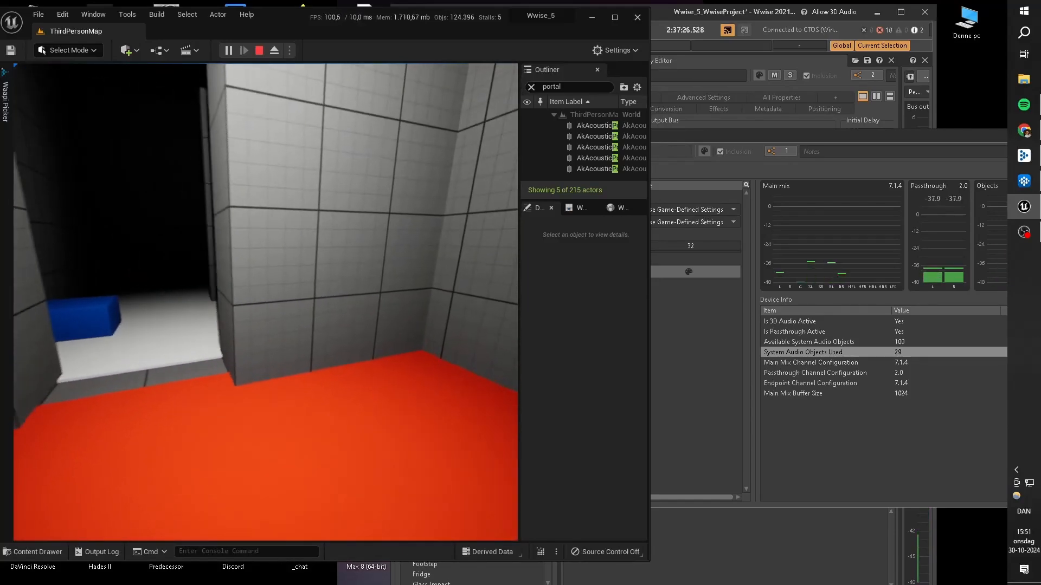
{"action": "key", "text": "w"}
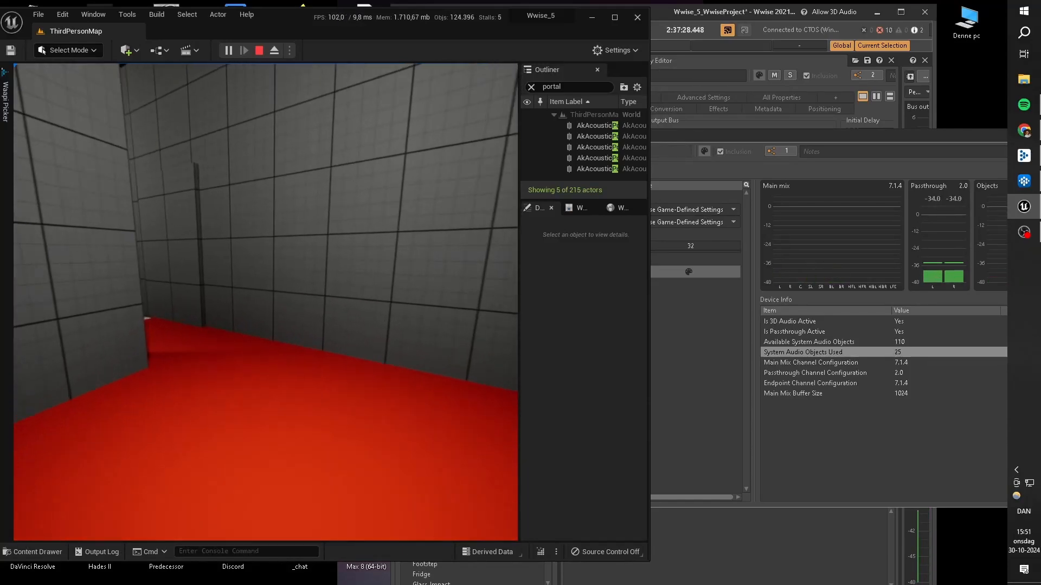
{"action": "key", "text": "w"}
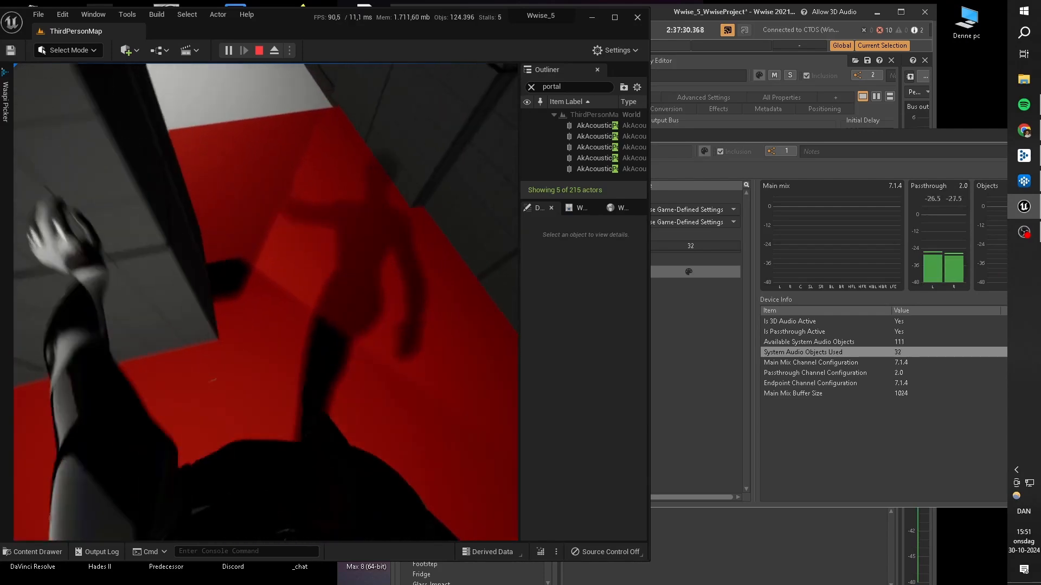
{"action": "key", "text": "w"}
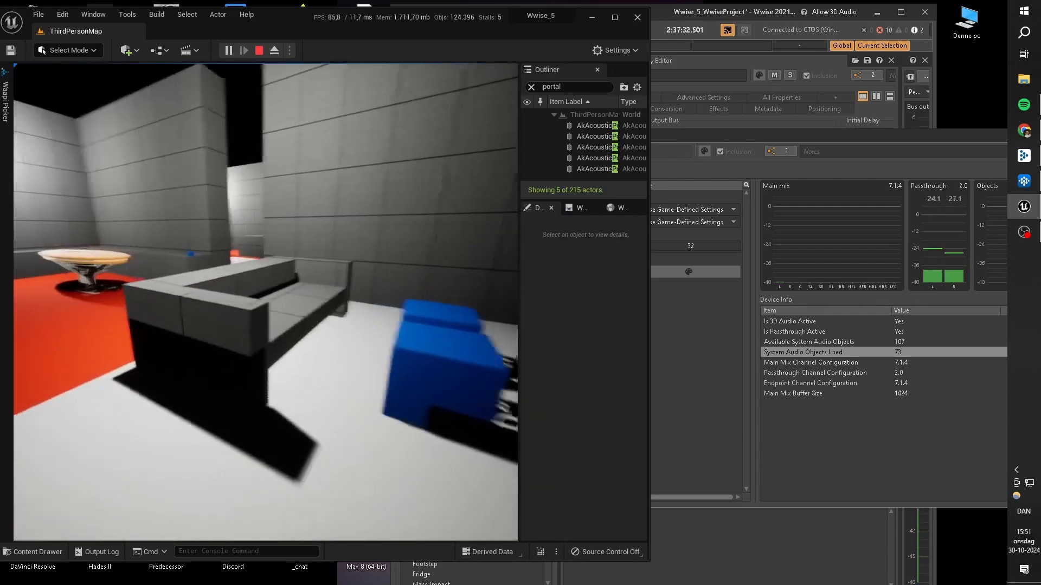
{"action": "key", "text": "w"}
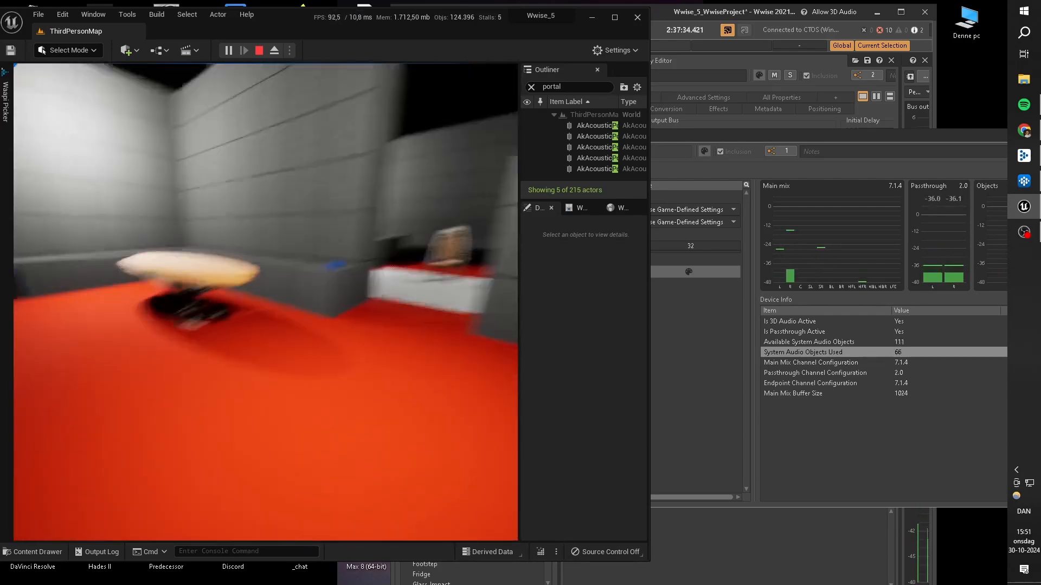
{"action": "key", "text": "w"}
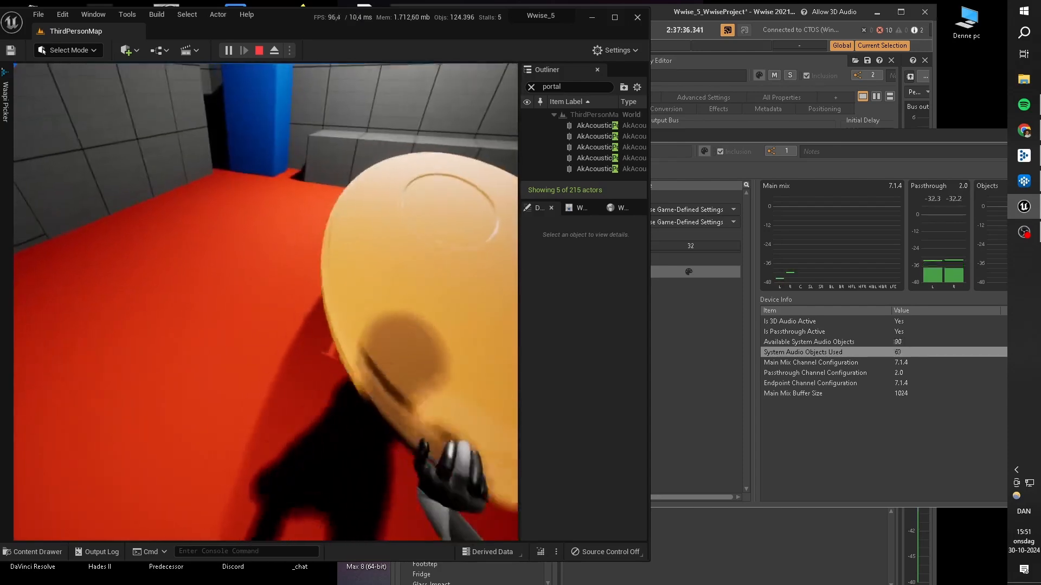
{"action": "key", "text": "w"}
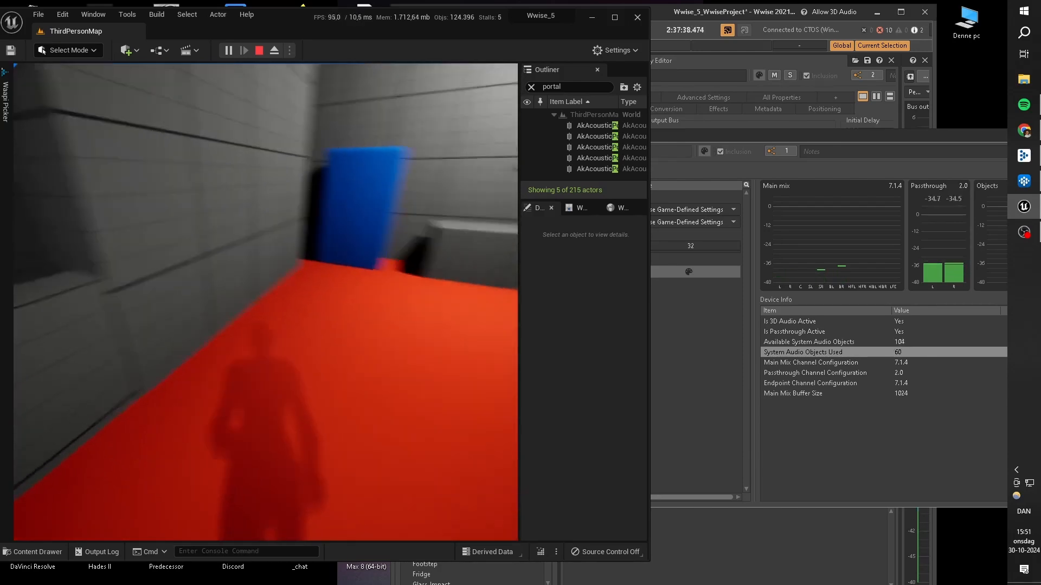
{"action": "key", "text": "w"}
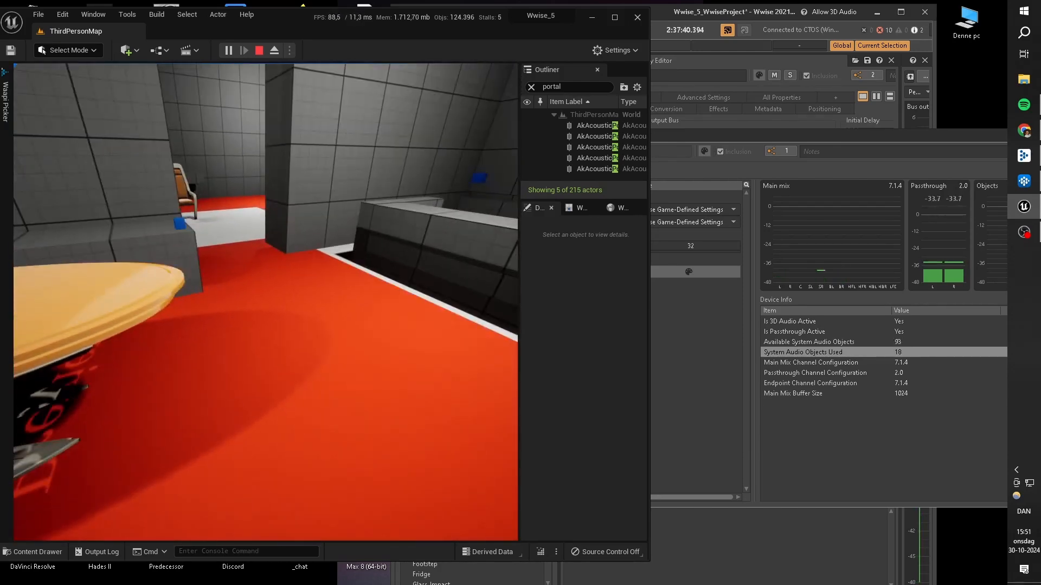
- End the play session and close the System audio device editor
{"action": "key", "text": "Escape"}
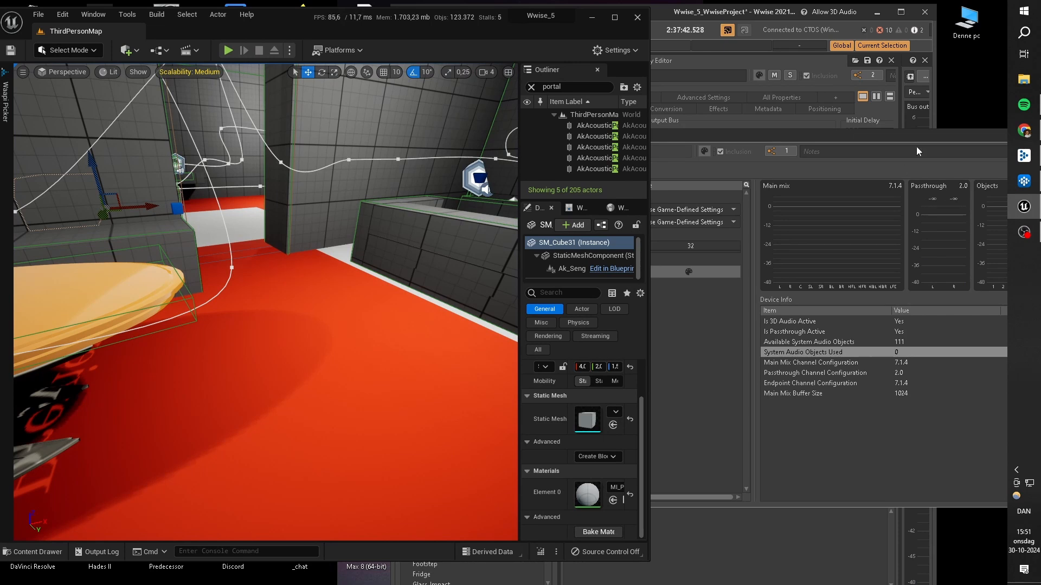
{"action": "left_click_drag", "start_coordinate": [928, 140], "coordinate": [859, 133]}
{"action": "left_click_drag", "start_coordinate": [938, 138], "coordinate": [900, 140]}
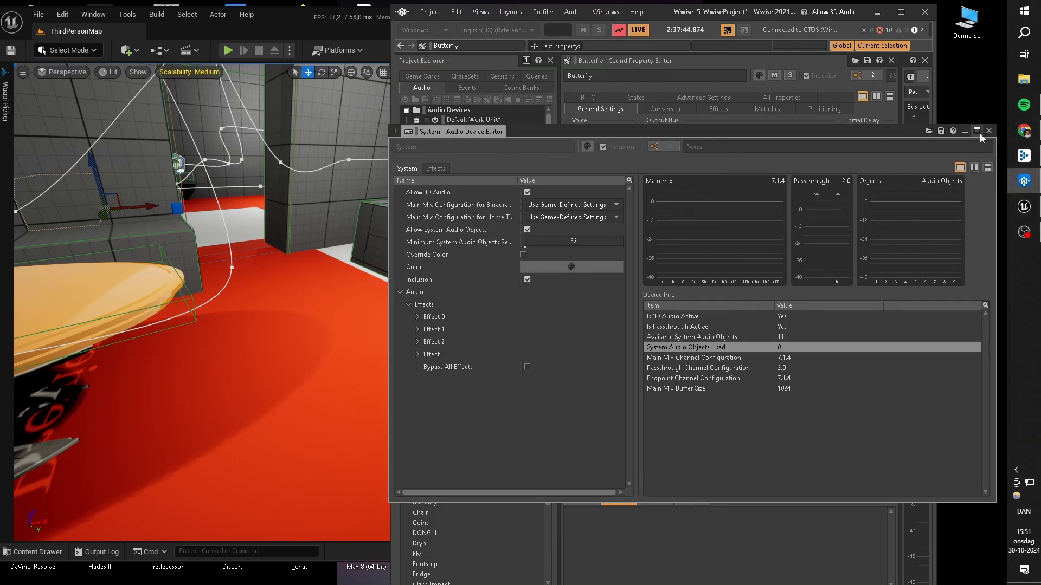
{"action": "left_click", "coordinate": [989, 131]}
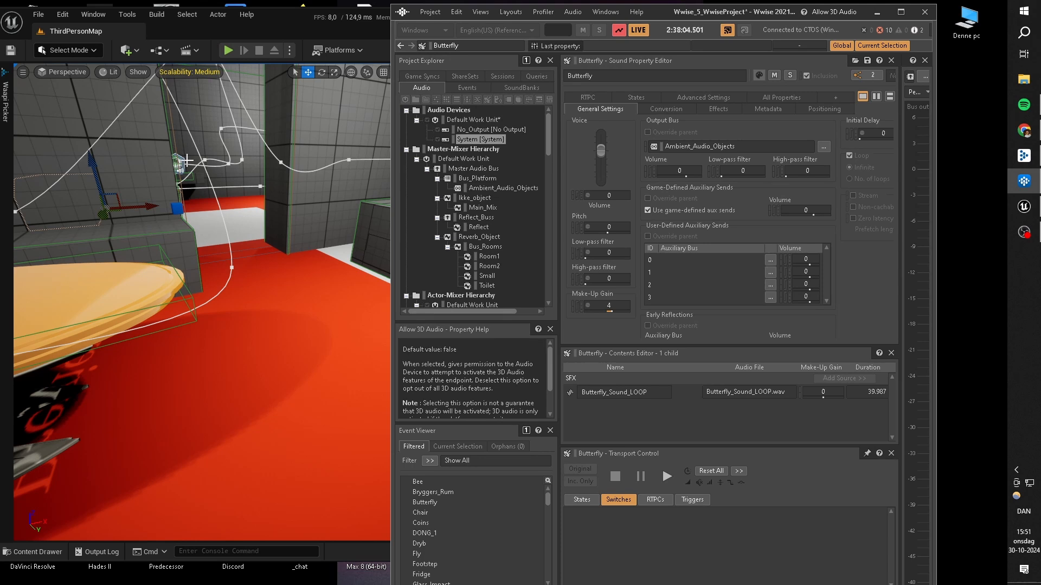
- Start a new play session of ThirdPersonMap, look around the room with spatial sound active, and switch back to Wwise
{"action": "left_click", "coordinate": [226, 57]}
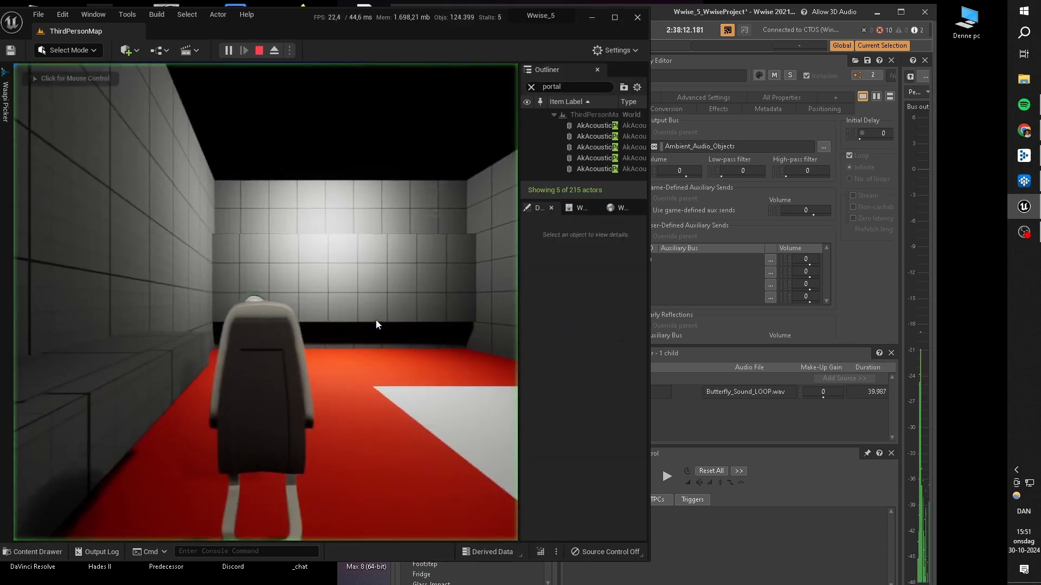
{"action": "left_click", "coordinate": [376, 321]}
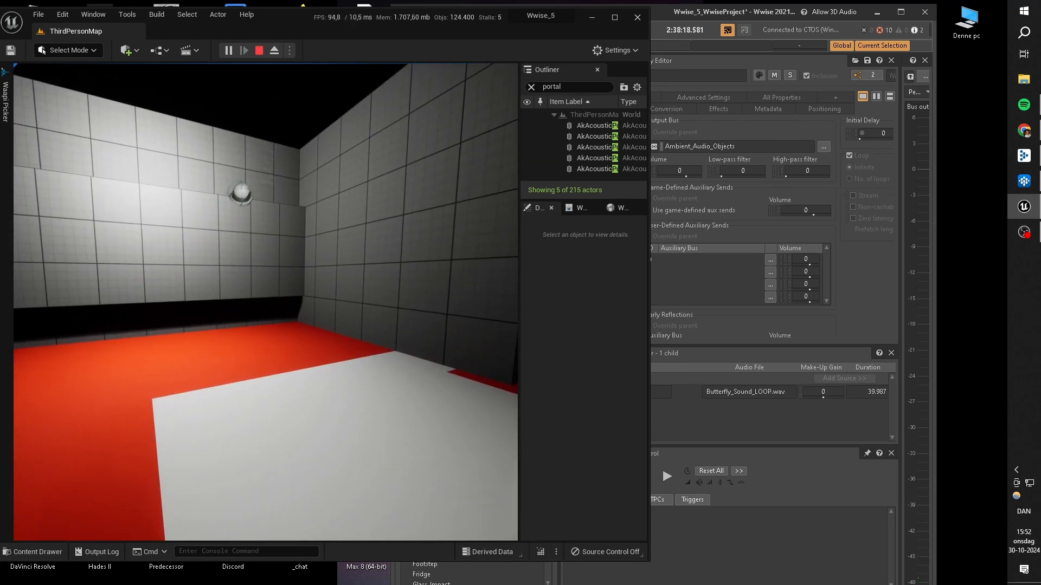
{"action": "key", "text": "alt+Tab"}
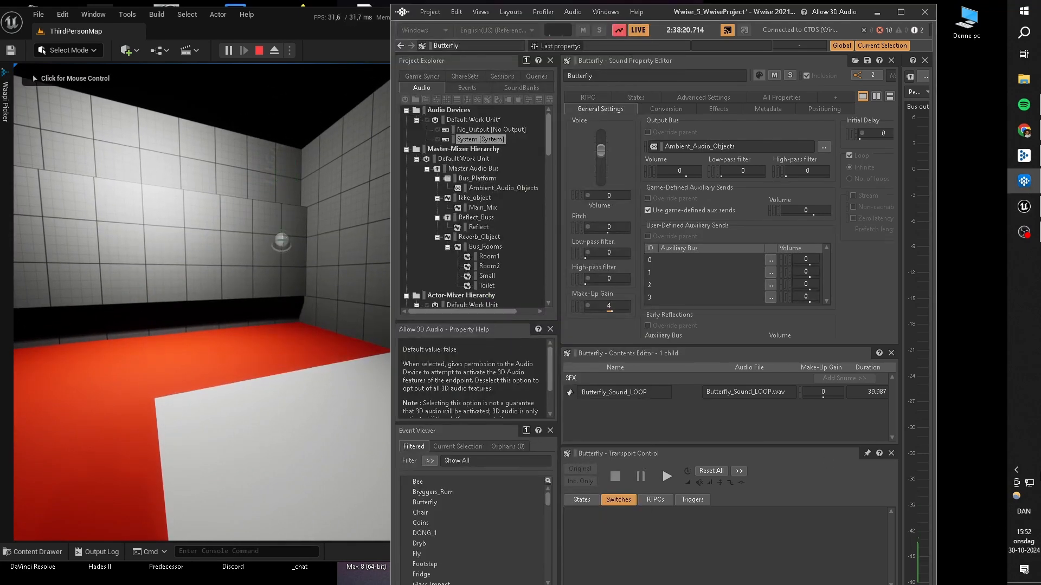
- Set the Windows spatial sound (Fysisk lyd) to Fra and resume control of the play session to compare the sound
{"action": "left_click", "coordinate": [1018, 472]}
{"action": "right_click", "coordinate": [975, 481]}
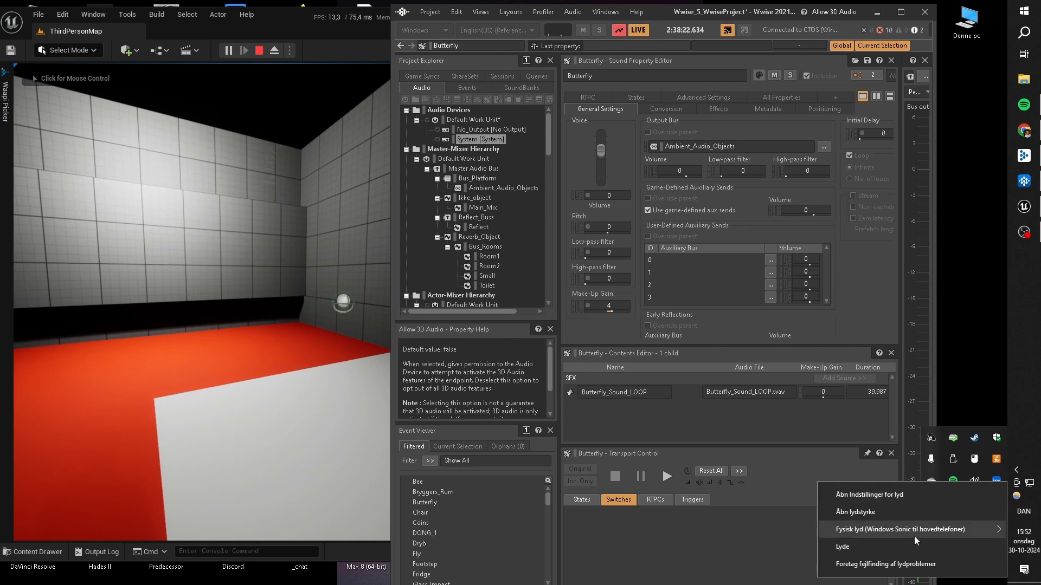
{"action": "mouse_move", "coordinate": [912, 535]}
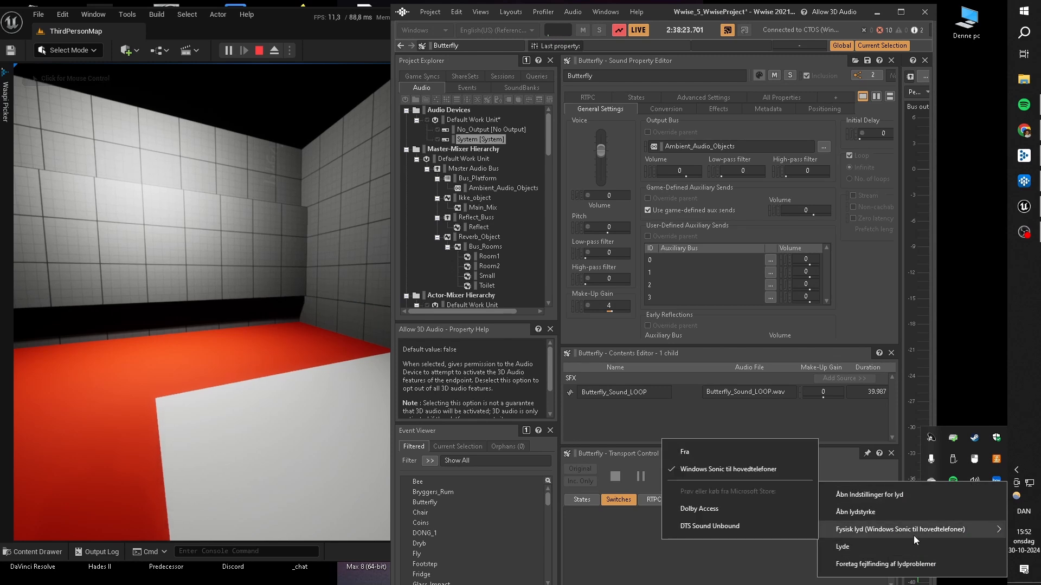
{"action": "left_click", "coordinate": [707, 460]}
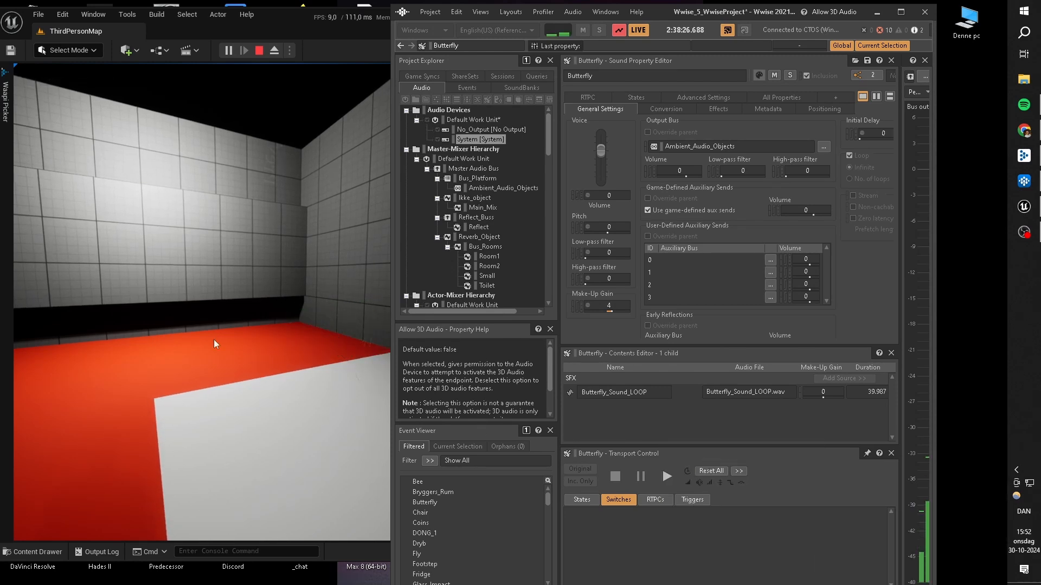
{"action": "left_click", "coordinate": [217, 344]}
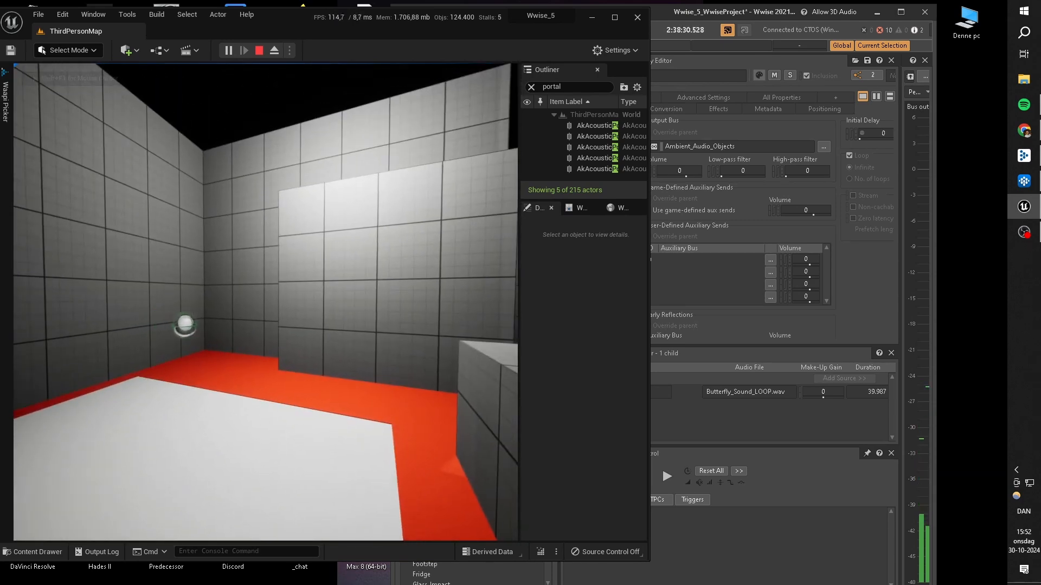
- Walk the character around the room in ThirdPersonMap to listen to the sound with Windows spatial sound off
{"action": "key", "text": "w"}
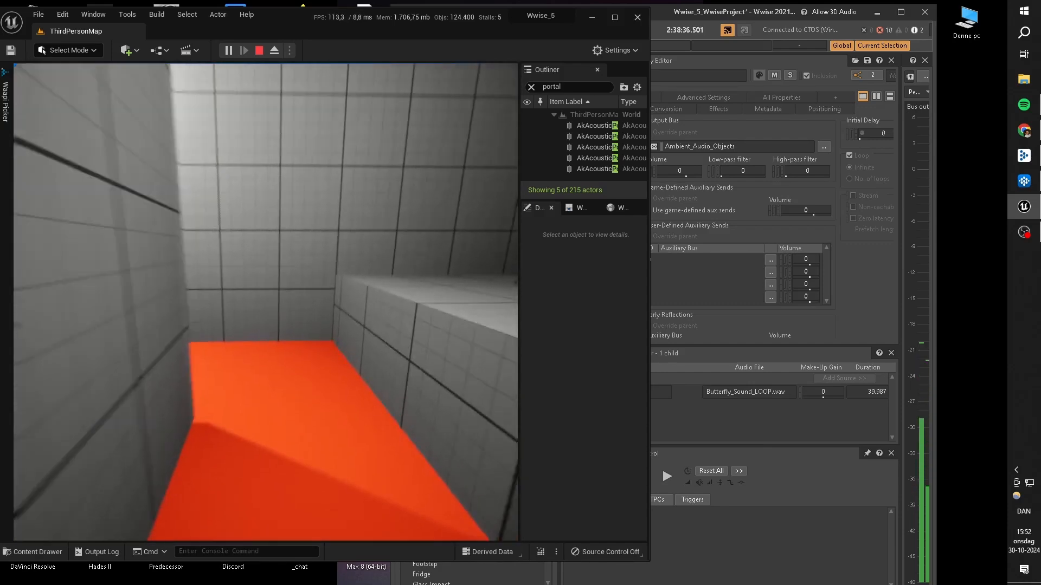
{"action": "key", "text": "s"}
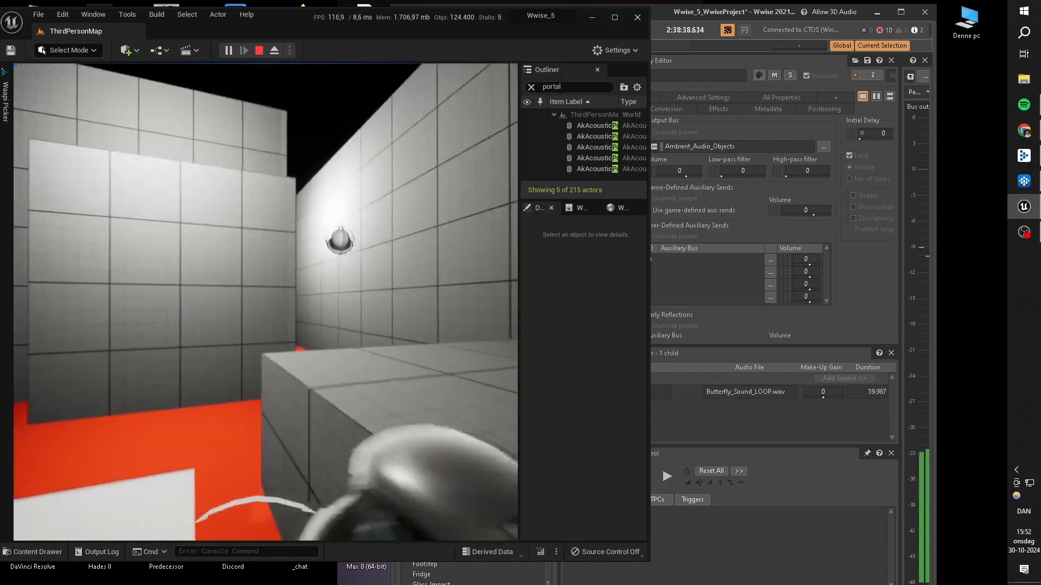
{"action": "key", "text": "w"}
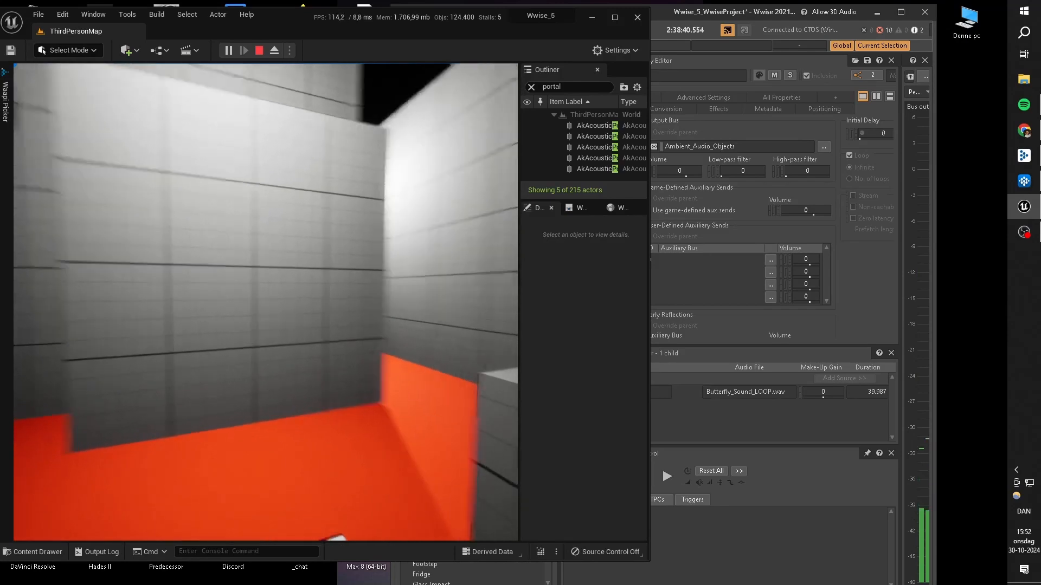
{"action": "key", "text": "w"}
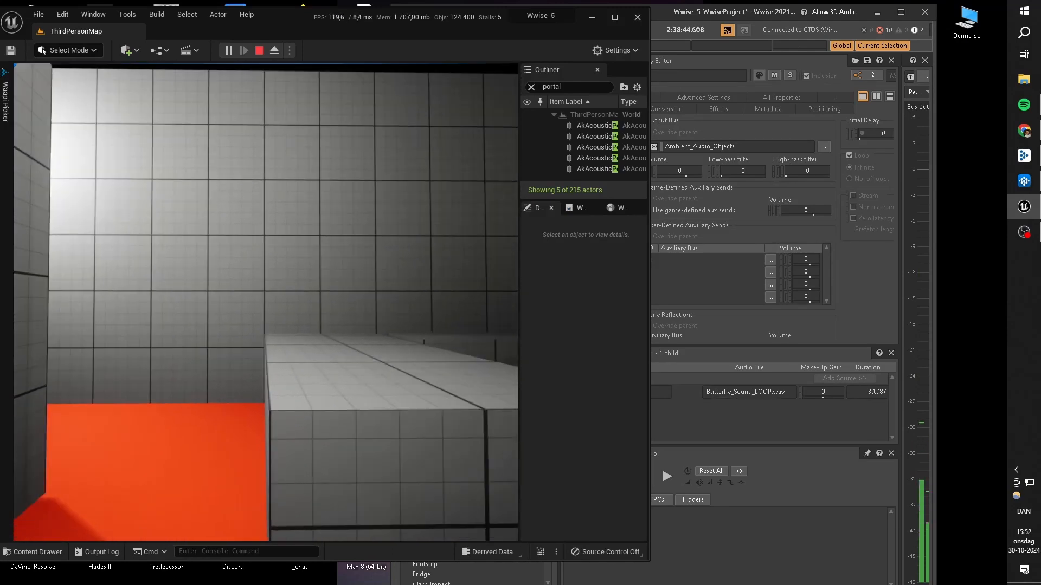
- Switch to Wwise and set the Windows spatial sound (Fysisk lyd) to Windows Sonic til hovedtelefoner
{"action": "key", "text": "alt+Tab"}
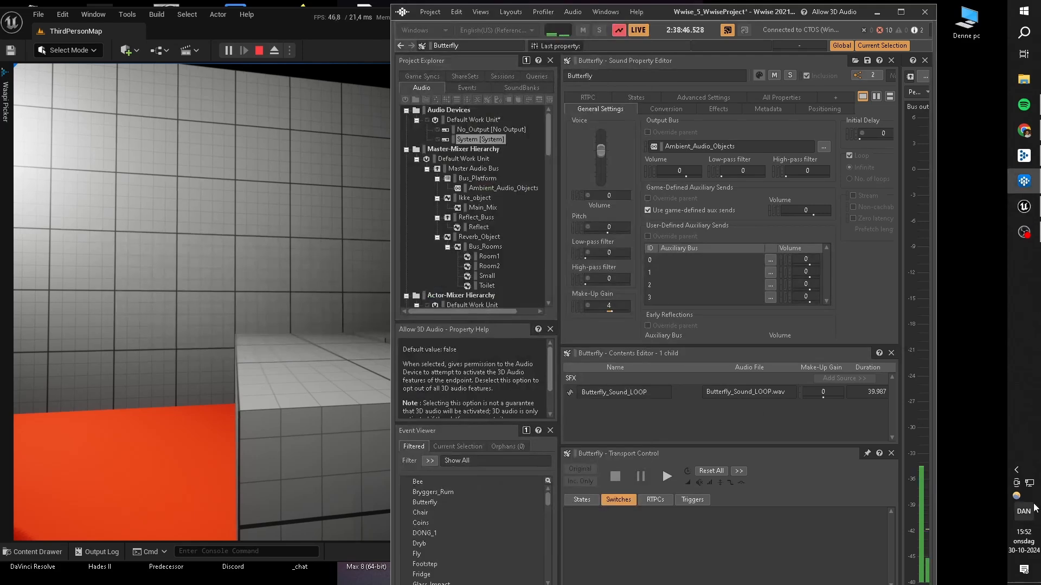
{"action": "left_click", "coordinate": [1016, 469]}
{"action": "right_click", "coordinate": [974, 481]}
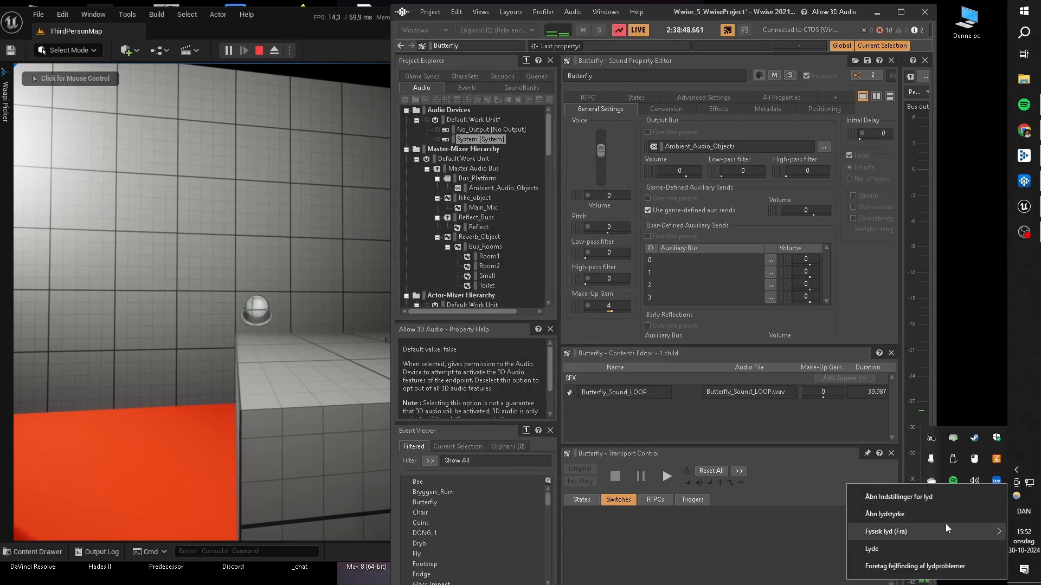
{"action": "mouse_move", "coordinate": [945, 524]}
{"action": "left_click", "coordinate": [785, 476]}
- Resume control of the play session and walk through the rooms, looking around to listen to the sound with Windows Sonic on
{"action": "left_click", "coordinate": [313, 245]}
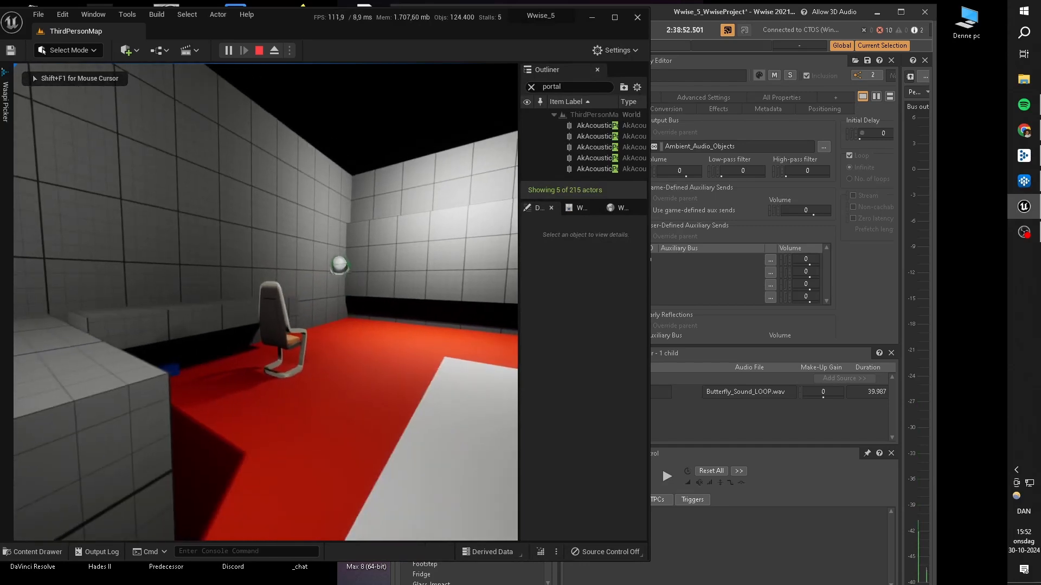
{"action": "key", "text": "w"}
{"action": "key", "text": "w"}
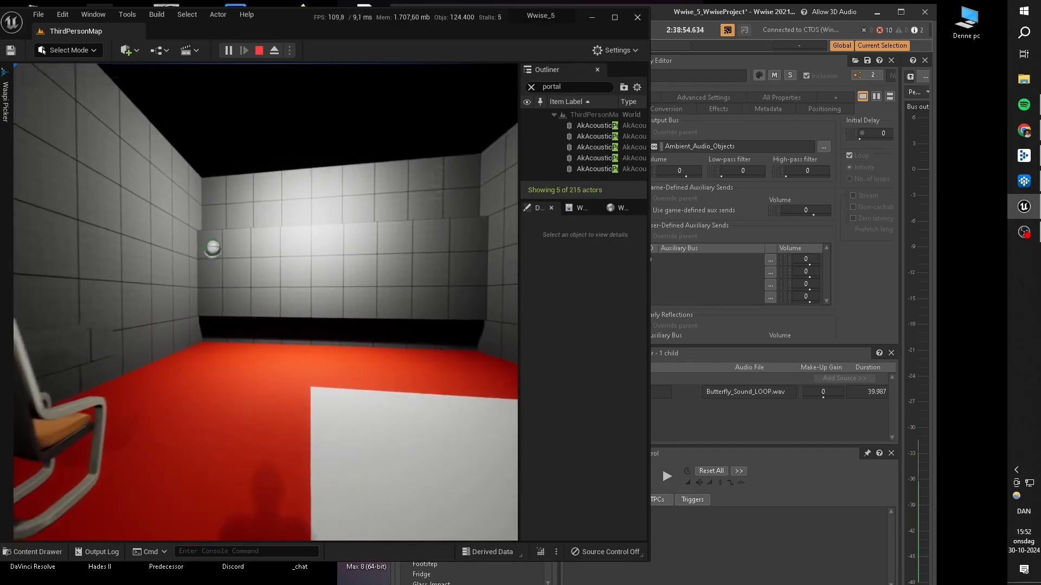
{"action": "key", "text": "w"}
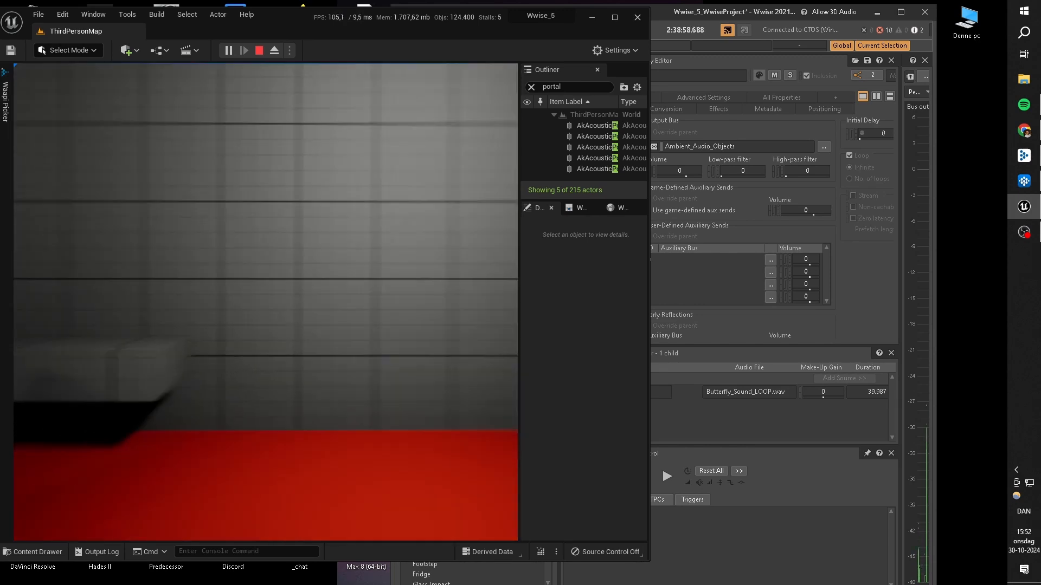
{"action": "key", "text": "w"}
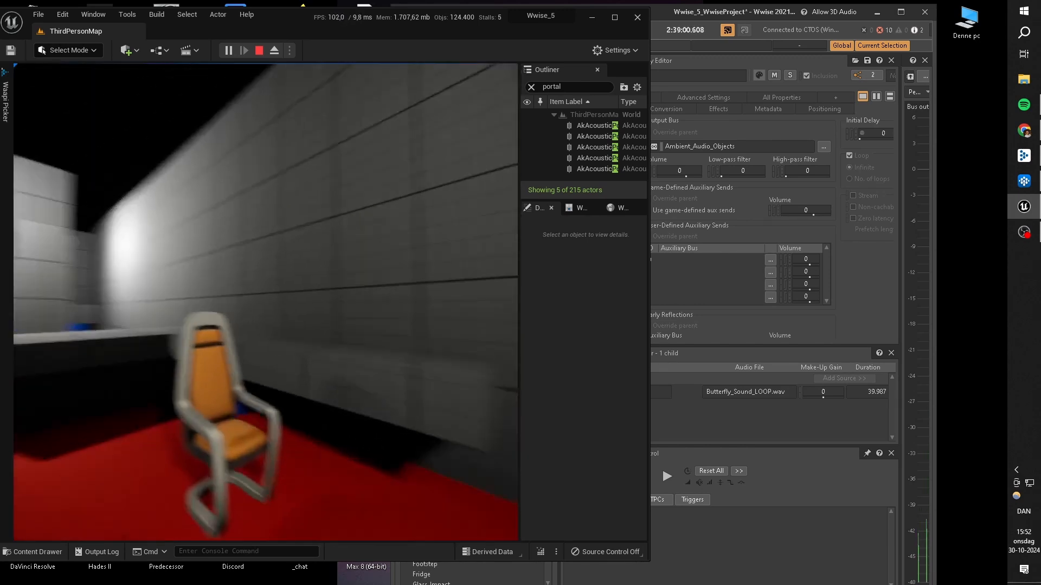
{"action": "key", "text": "w"}
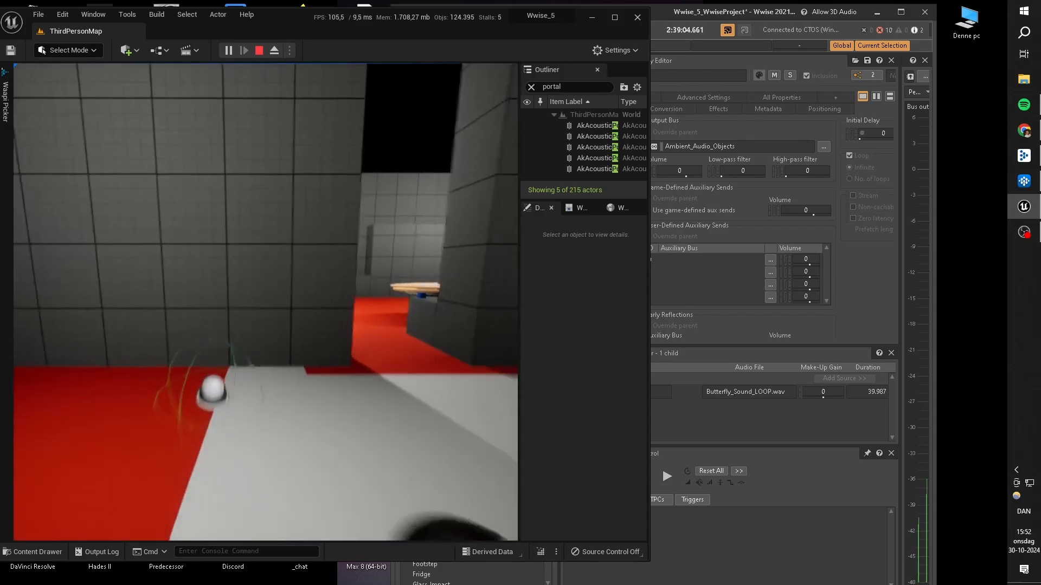
{"action": "key", "text": "a"}
{"action": "key", "text": "w"}
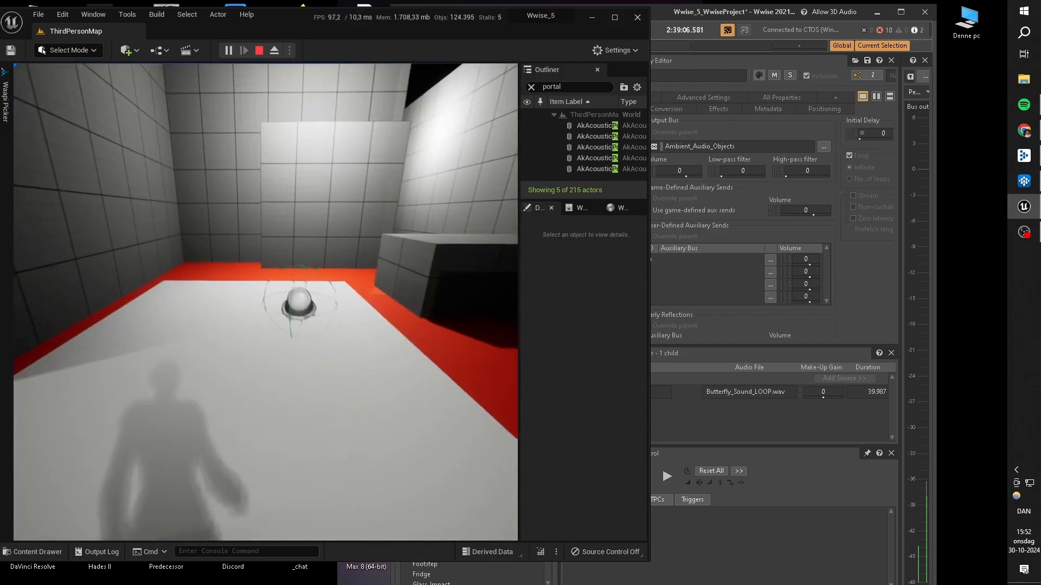
{"action": "key", "text": "w"}
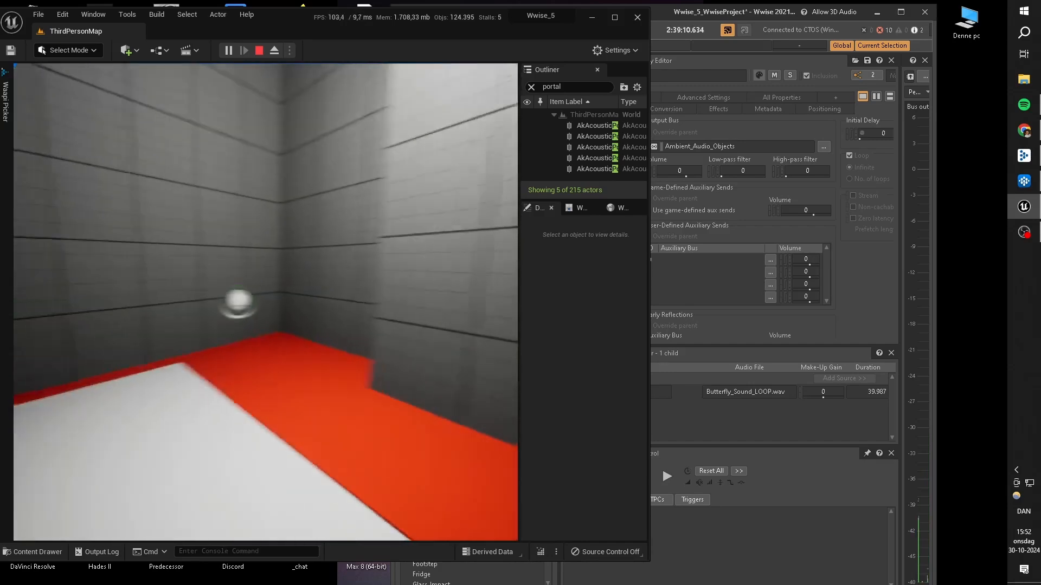
{"action": "key", "text": "d"}
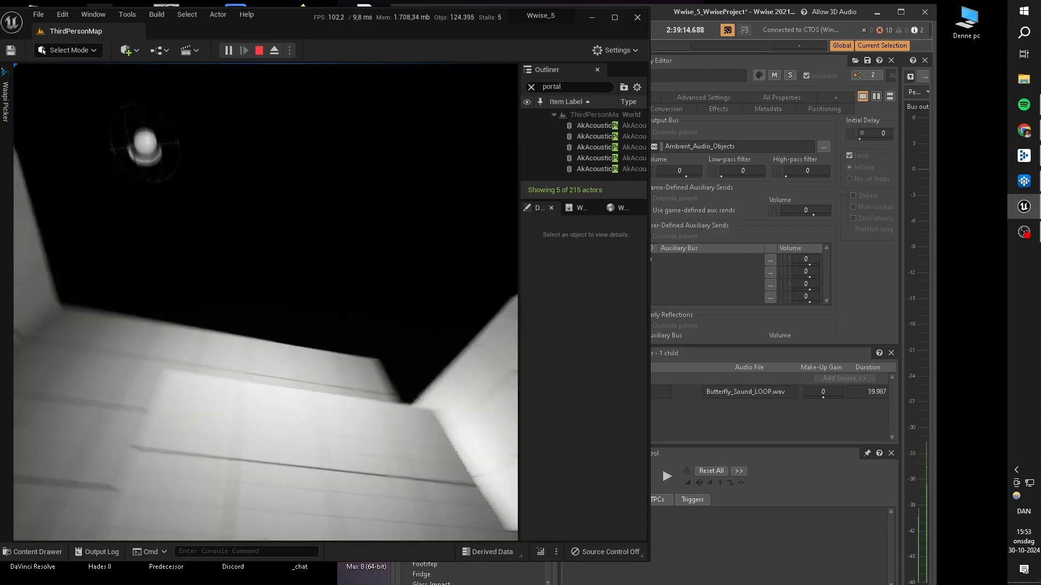
{"action": "key", "text": "w"}
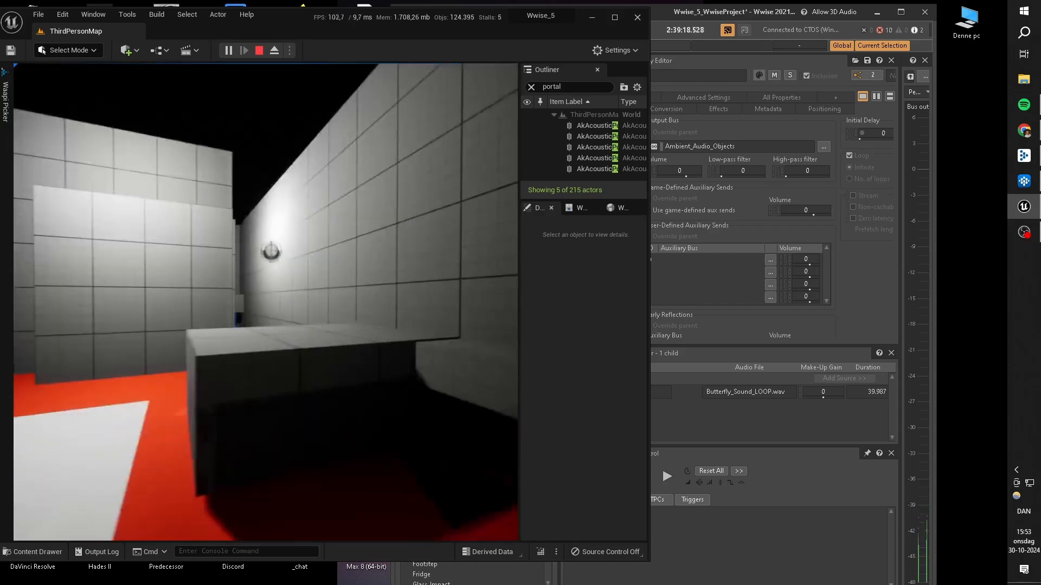
- Return to Wwise and set the Windows spatial sound (Fysisk lyd) to Fra
{"action": "key", "text": "alt+Tab"}
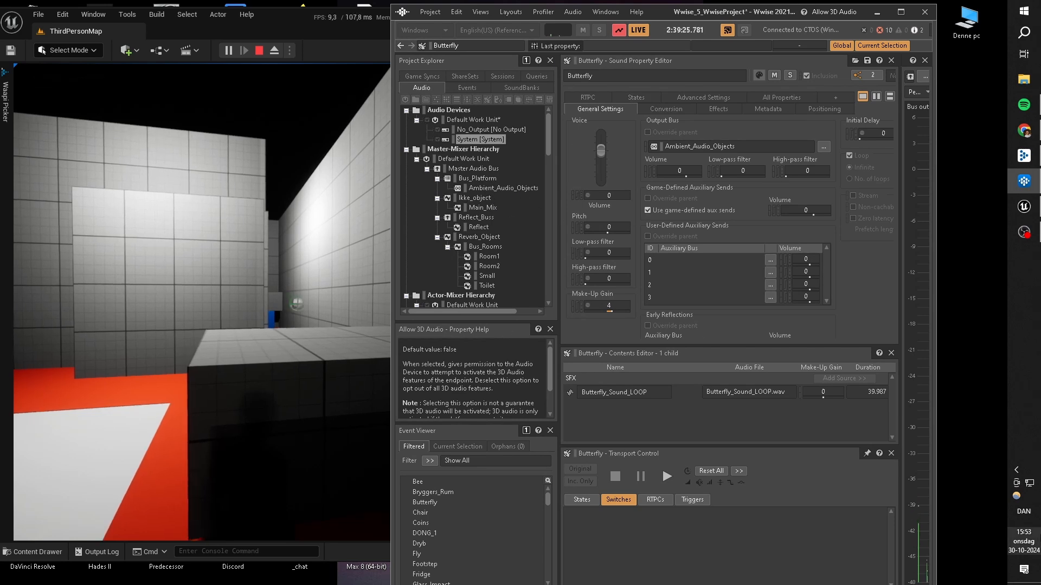
{"action": "left_click", "coordinate": [1017, 470]}
{"action": "right_click", "coordinate": [974, 482]}
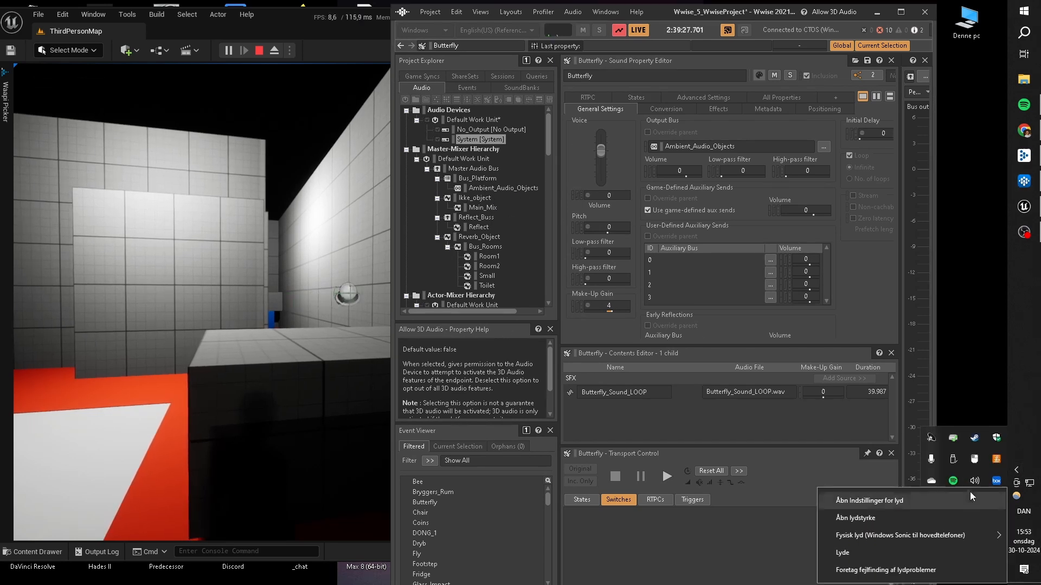
{"action": "mouse_move", "coordinate": [919, 536]}
{"action": "left_click", "coordinate": [734, 460]}
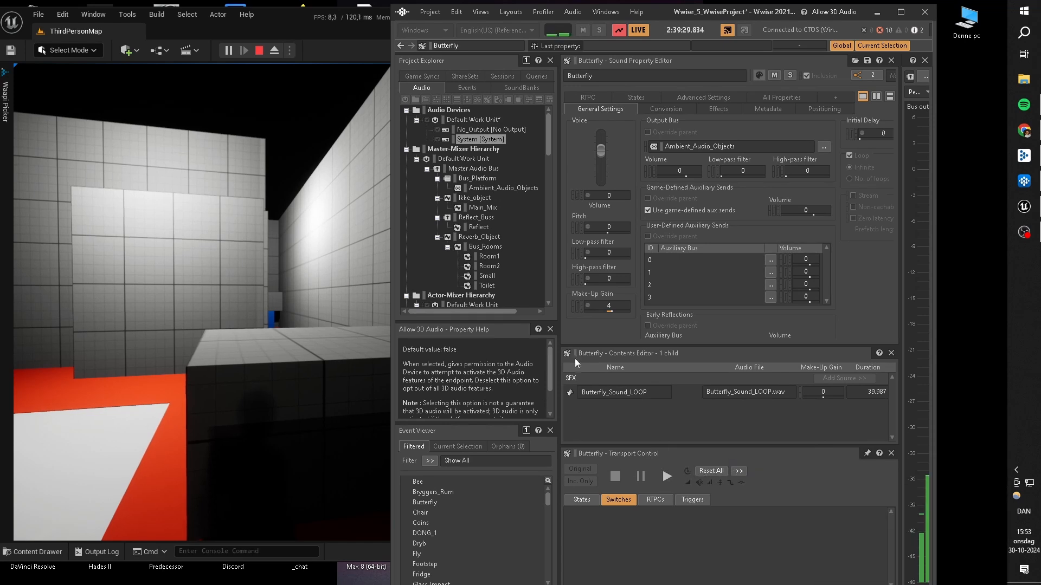
- Mute the Reflect_Buss and Reverb_Object buses in the Master-Mixer Hierarchy, and select Bus_Platform
{"action": "left_click", "coordinate": [482, 218]}
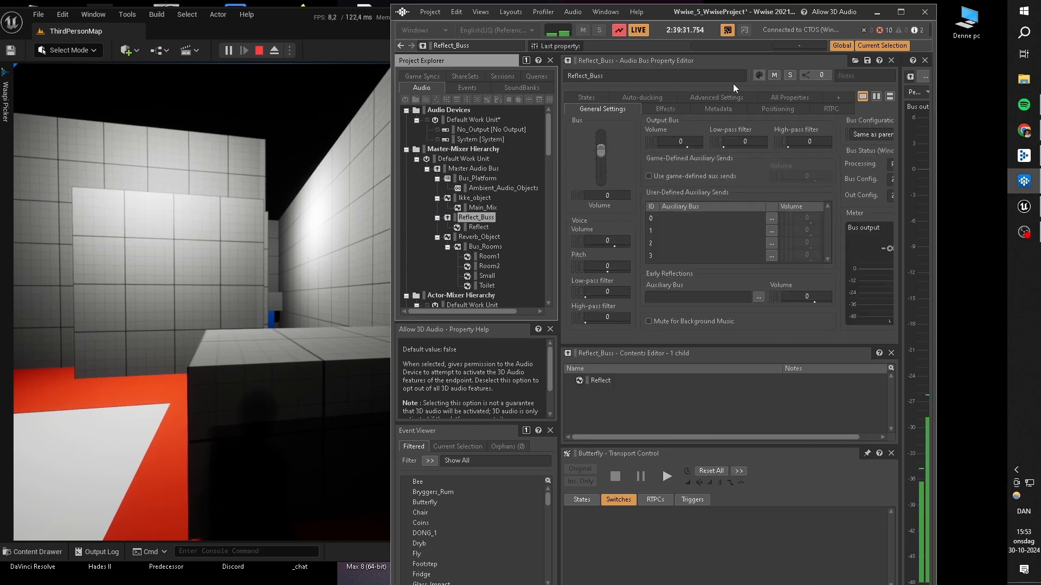
{"action": "left_click", "coordinate": [772, 75]}
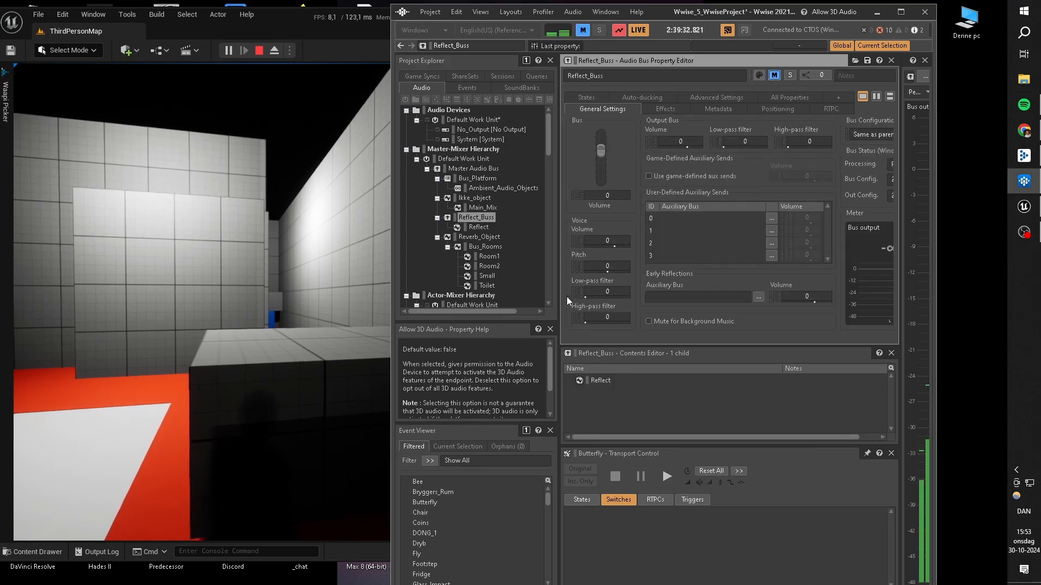
{"action": "left_click", "coordinate": [477, 238]}
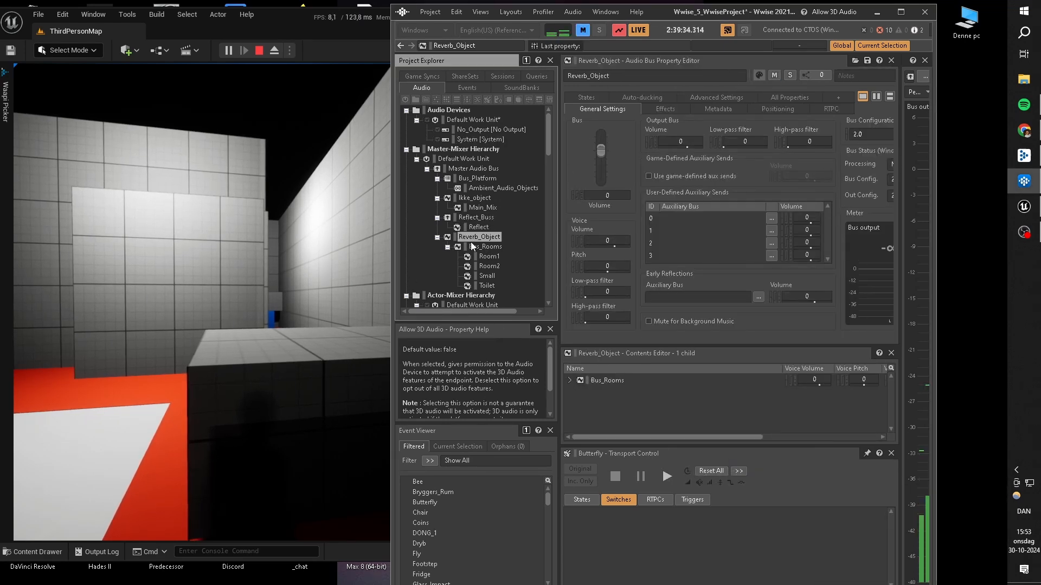
{"action": "left_click", "coordinate": [773, 75]}
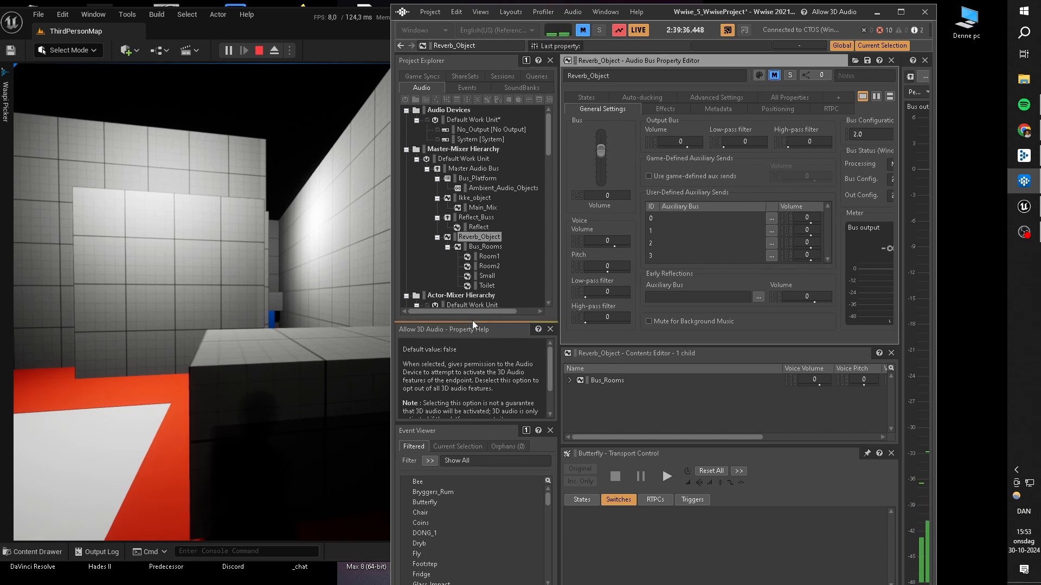
{"action": "left_click", "coordinate": [478, 179]}
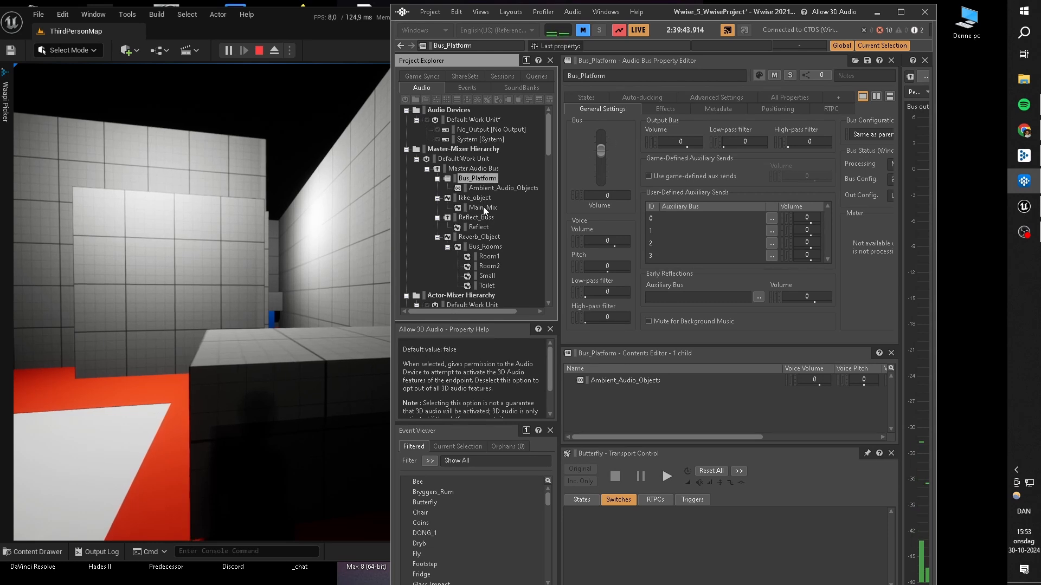
- Resume the play session and walk around the room to hear the sound without reflections and reverb, with spatial sound off
{"action": "left_click", "coordinate": [277, 267]}
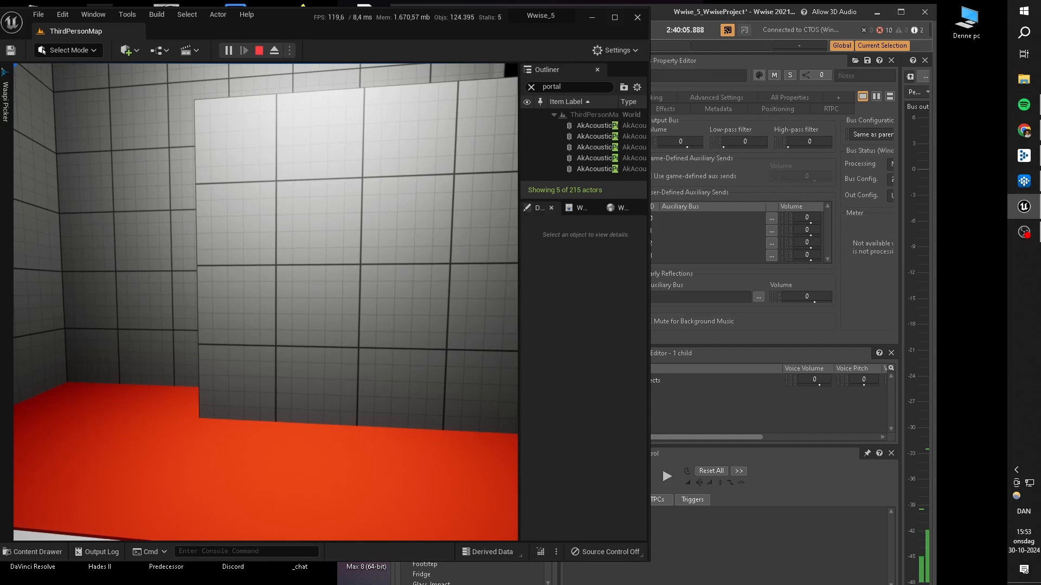
{"action": "key", "text": "w"}
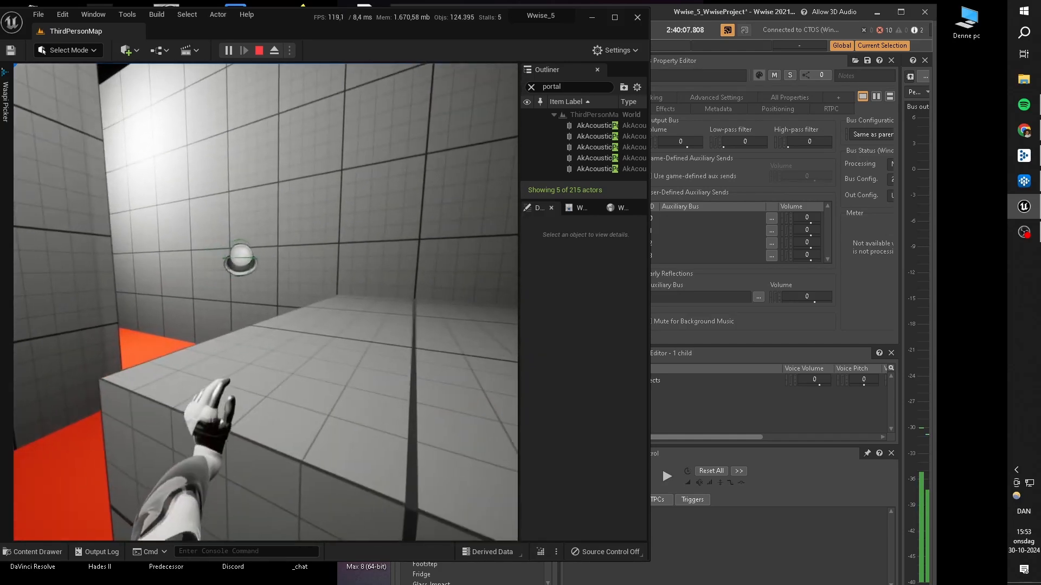
{"action": "key", "text": "d"}
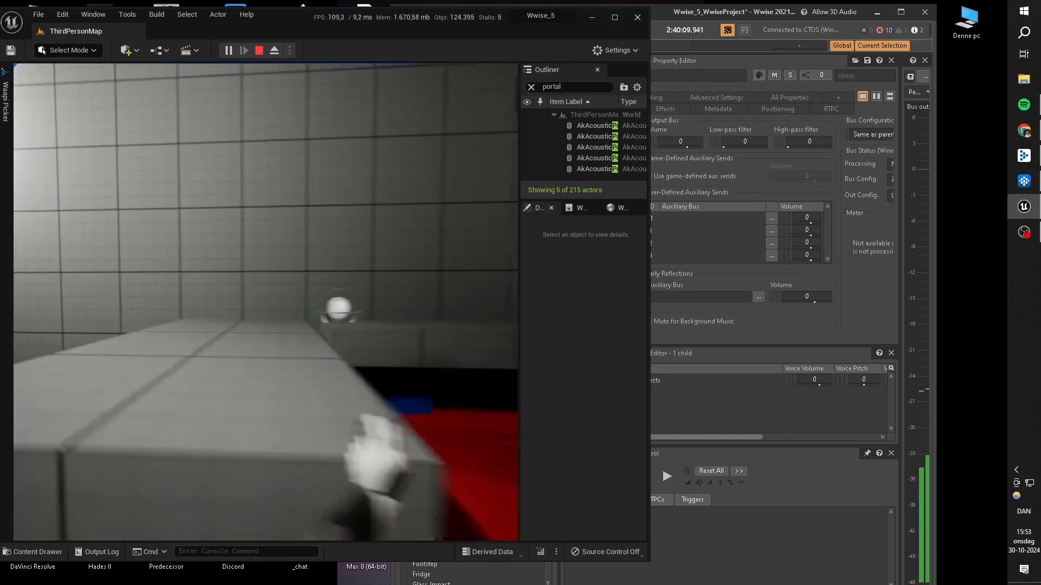
{"action": "key", "text": "w"}
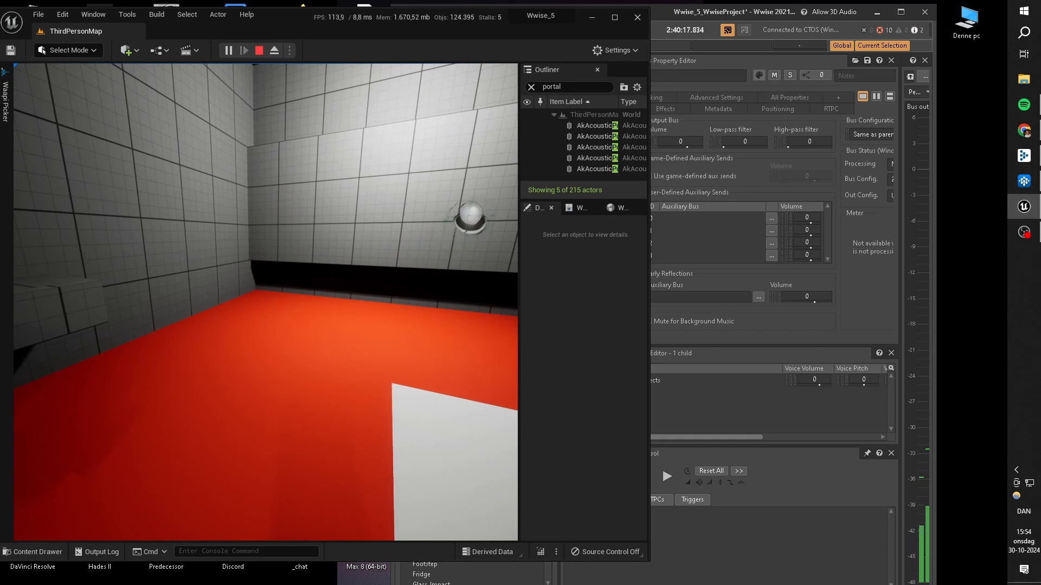
- Go back to Wwise and turn on Windows Sonic til hovedtelefoner as the Windows spatial sound with both buses still muted
{"action": "key", "text": "alt+Tab"}
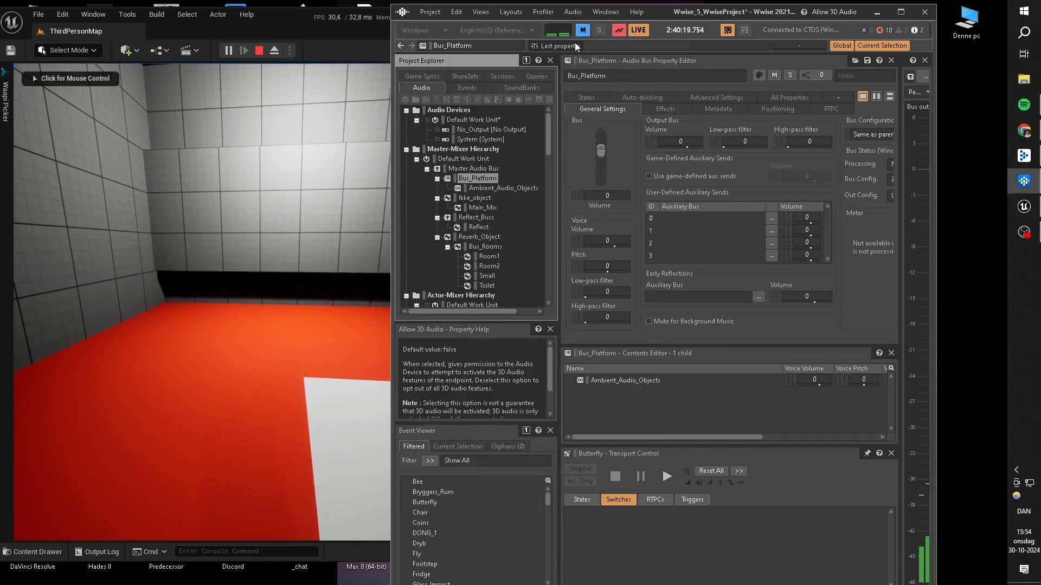
{"action": "left_click", "coordinate": [1018, 471]}
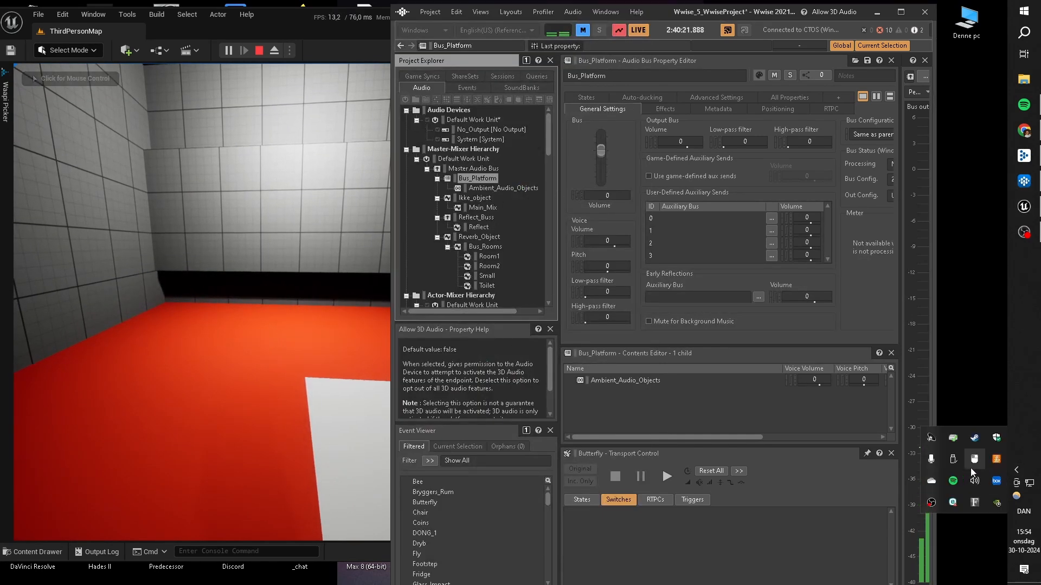
{"action": "right_click", "coordinate": [974, 459]}
{"action": "mouse_move", "coordinate": [931, 532]}
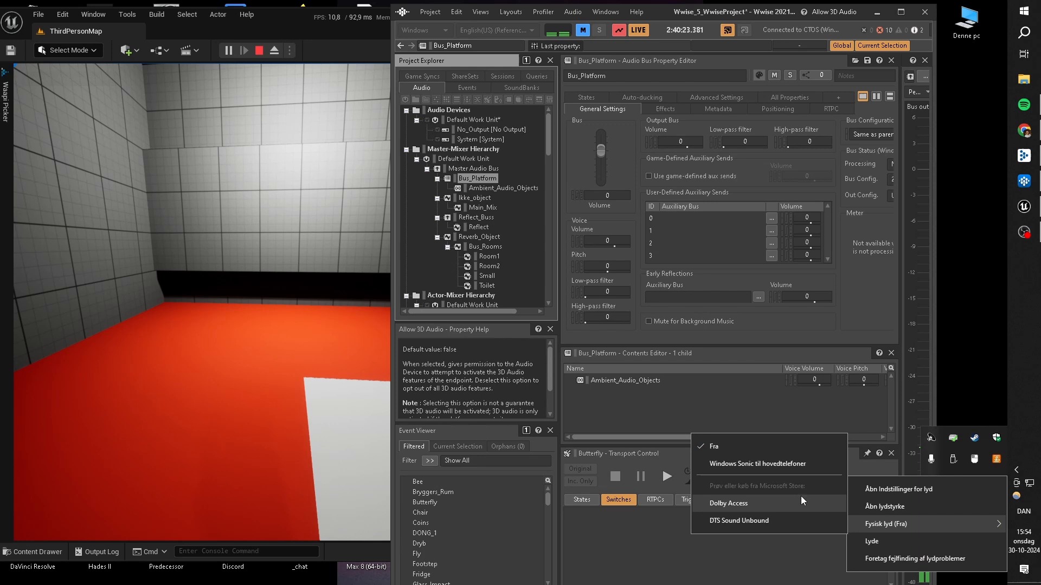
{"action": "left_click", "coordinate": [765, 469]}
- Resume control of the character and walk around the room to compare the Windows Sonic output without reflections and reverb
{"action": "left_click", "coordinate": [329, 283]}
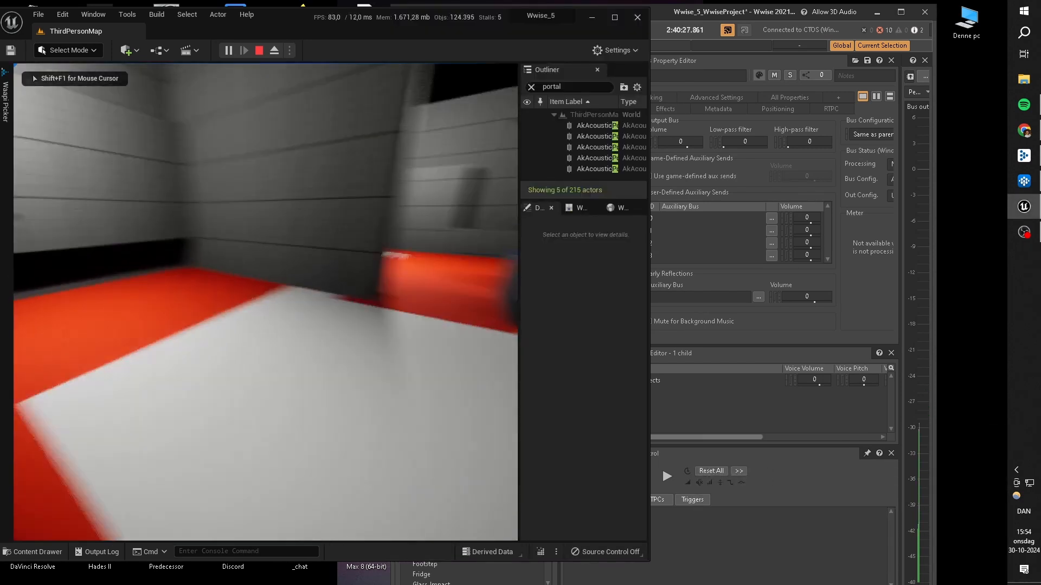
{"action": "key", "text": "w"}
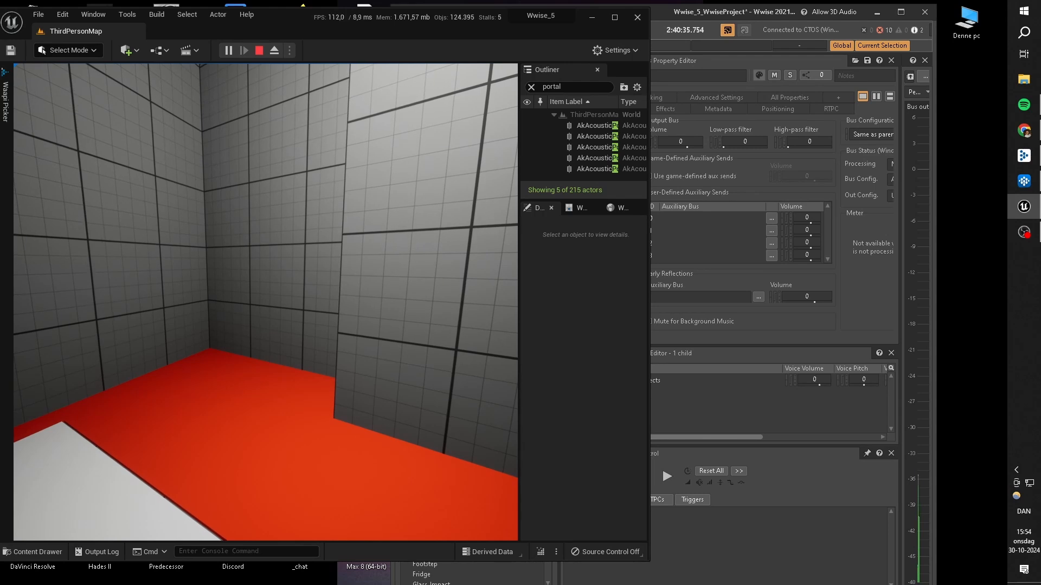
{"action": "key", "text": "w"}
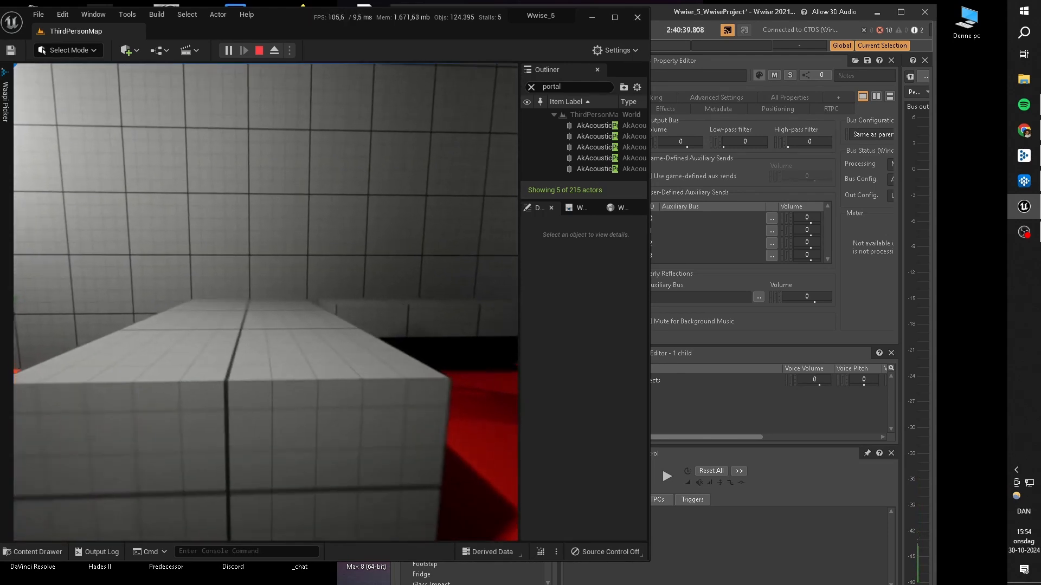
- Switch to Wwise and unmute the Reflect_Buss and Reverb_Object buses in the Master-Mixer Hierarchy
{"action": "key", "text": "alt+Tab"}
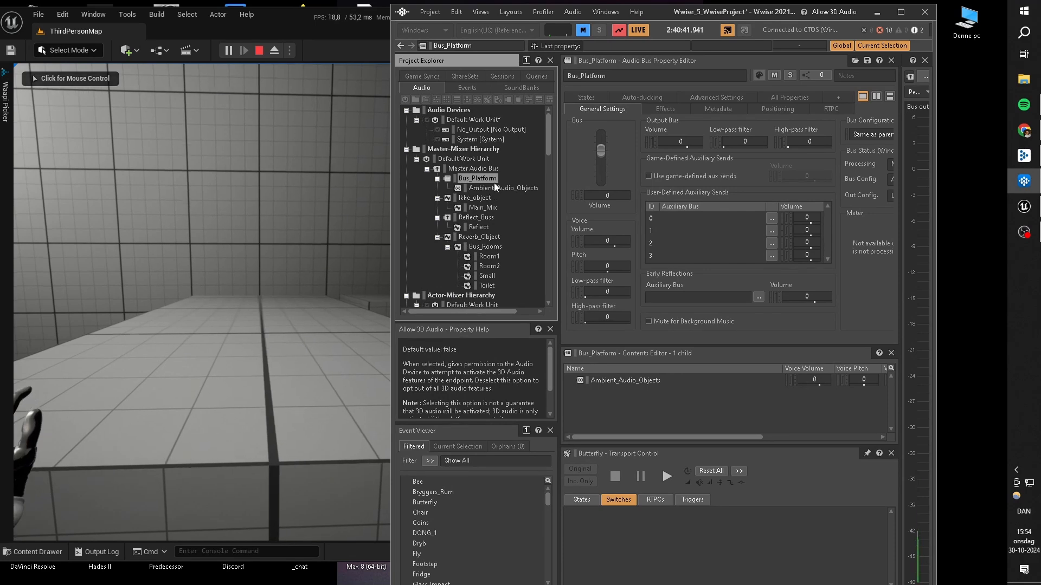
{"action": "left_click", "coordinate": [476, 217]}
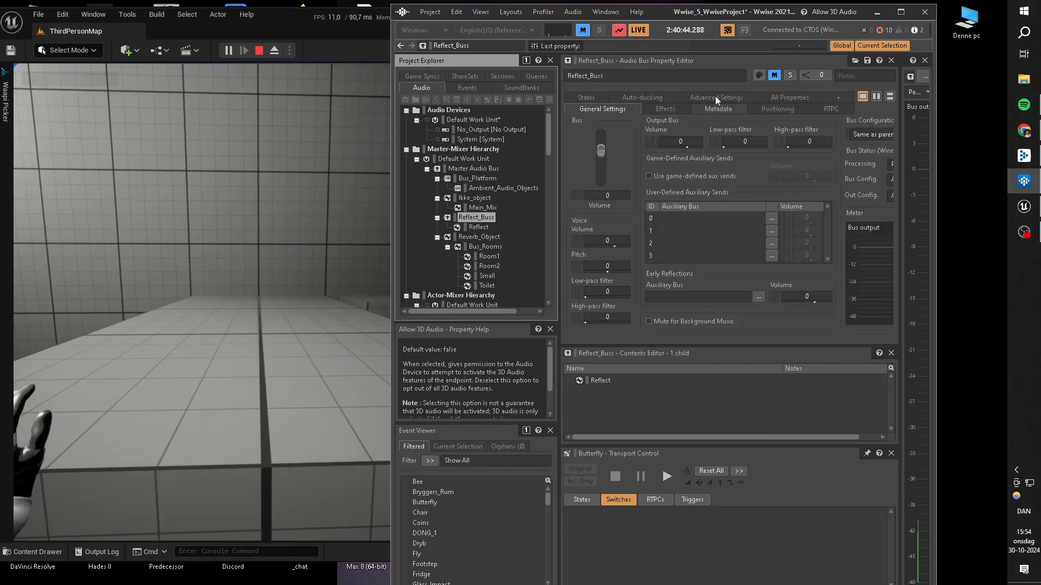
{"action": "left_click", "coordinate": [483, 240]}
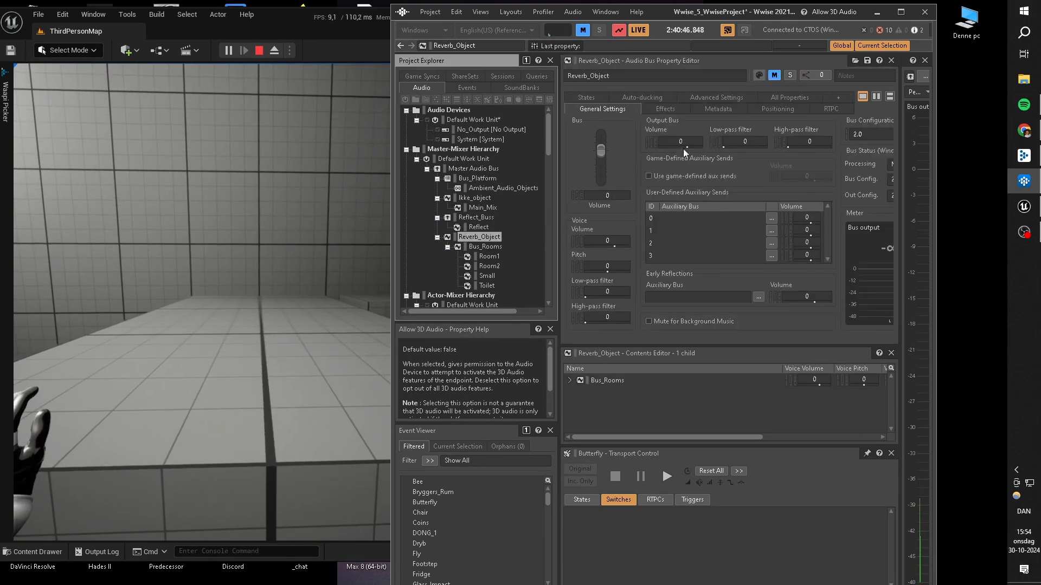
- Return to the Unreal play session, walk around the room to hear Windows Sonic with reflections and reverb, and end the session
{"action": "left_click", "coordinate": [285, 240]}
{"action": "key", "text": "w"}
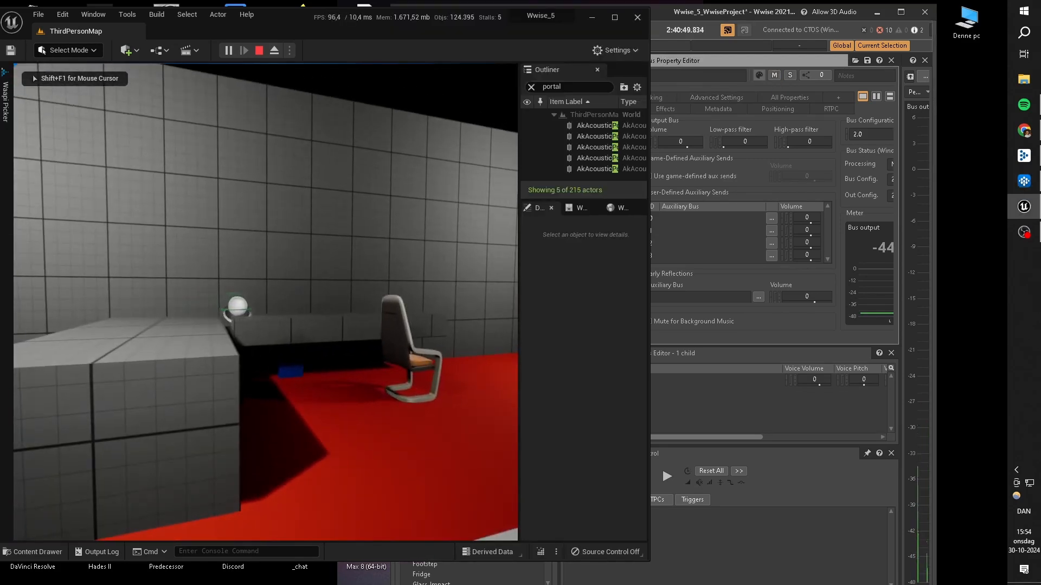
{"action": "key", "text": "w"}
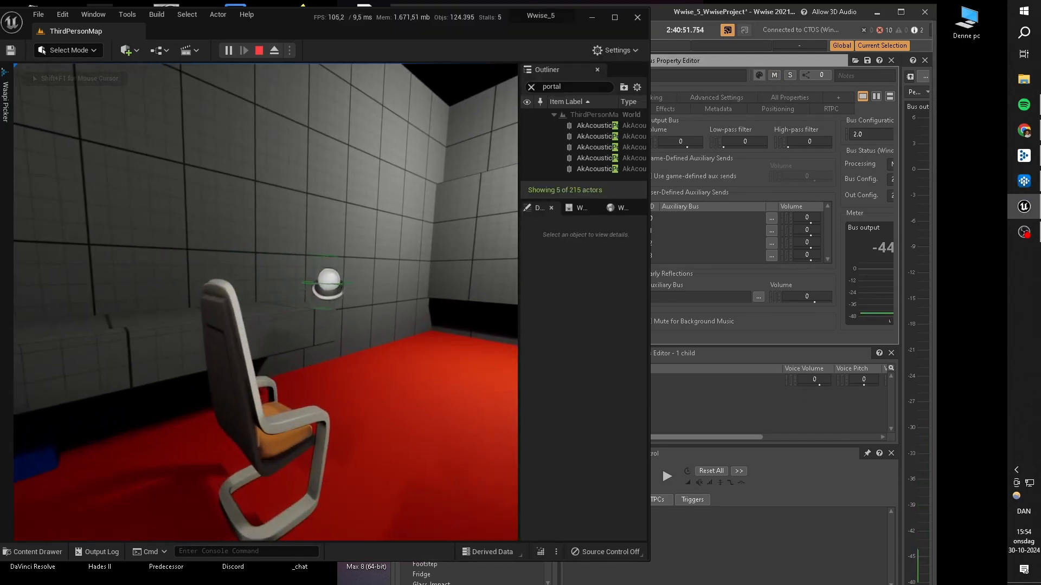
{"action": "key", "text": "w"}
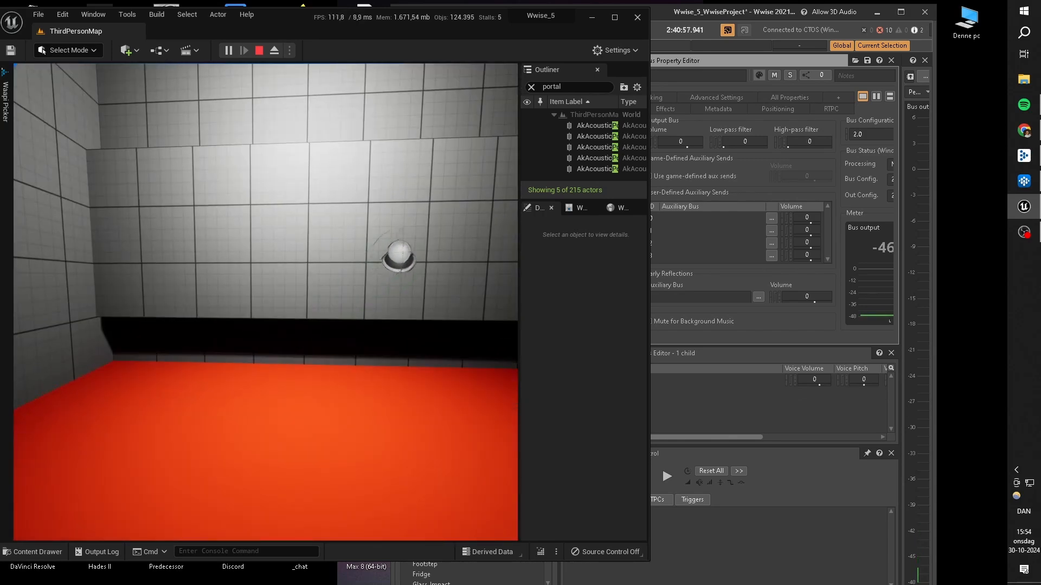
{"action": "key", "text": "Escape"}
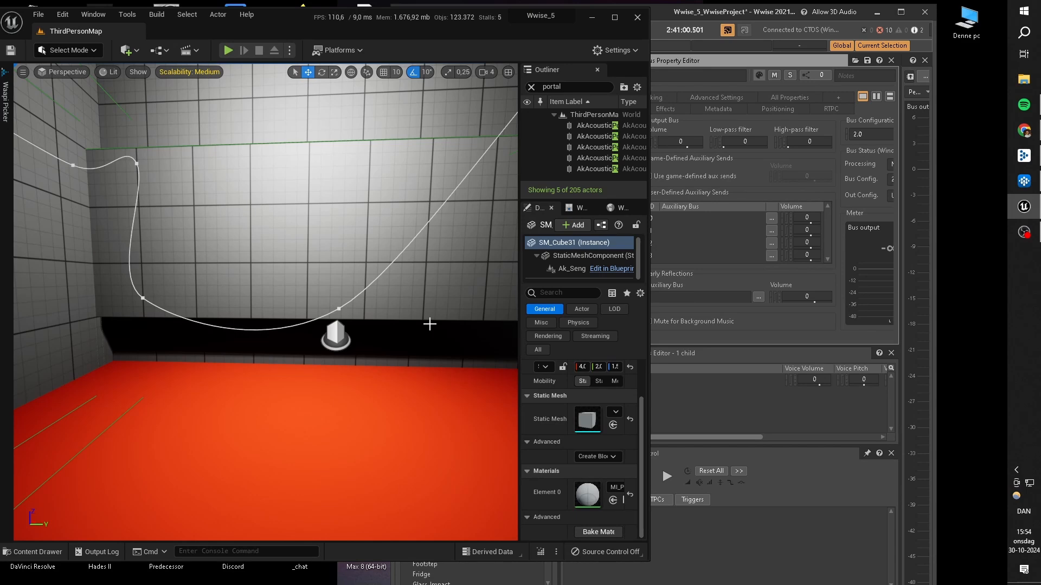
- Look over the whole room from above in the level viewport and return to the Reverb_Object bus in Wwise
{"action": "key", "text": "s"}
{"action": "right_click_drag", "start_coordinate": [399, 333], "coordinate": [392, 389]}
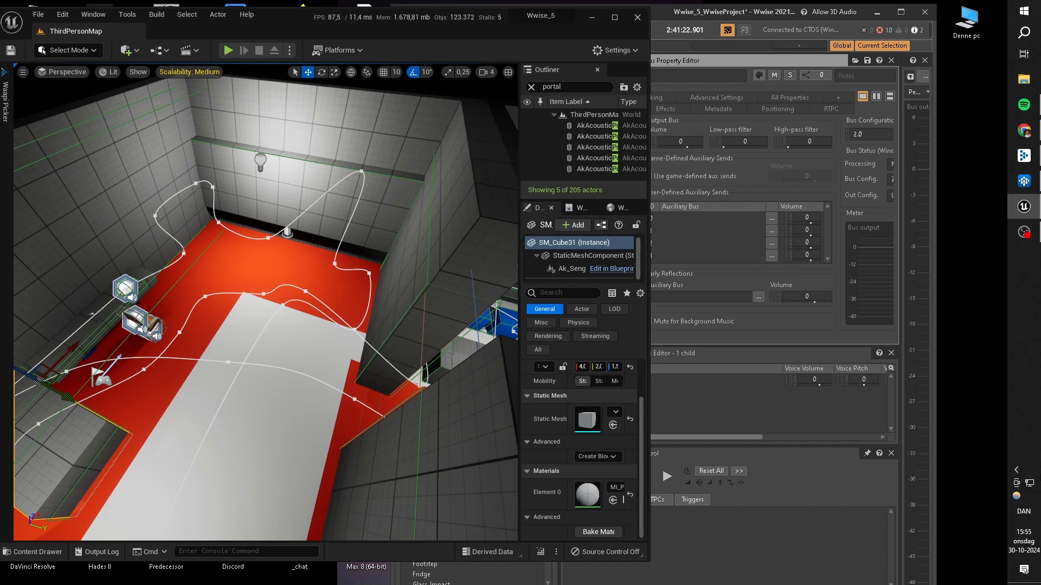
{"action": "left_click", "coordinate": [1016, 479]}
{"action": "left_click", "coordinate": [1015, 473]}
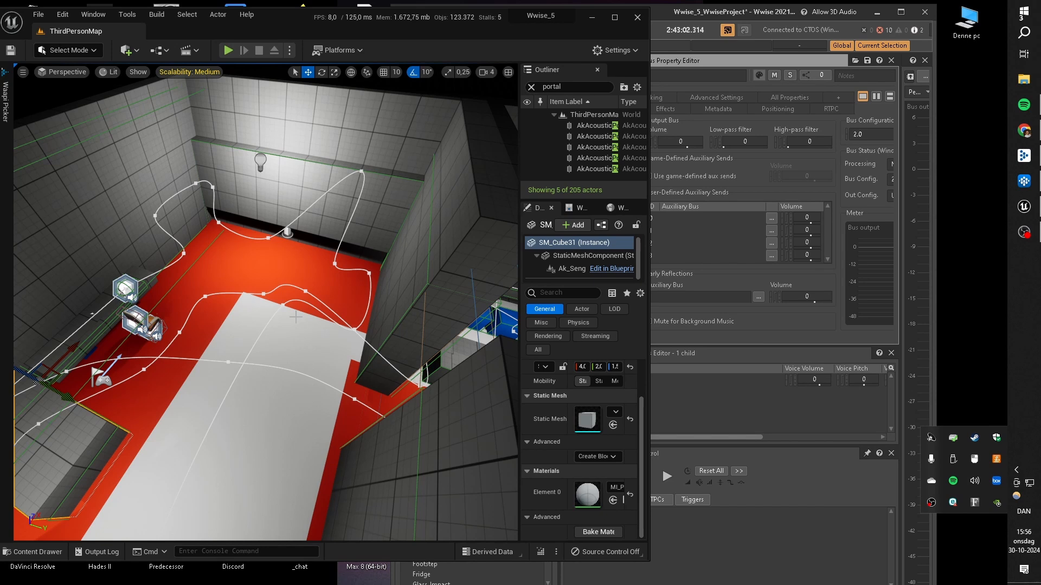
{"action": "right_click_drag", "start_coordinate": [397, 279], "coordinate": [435, 265]}
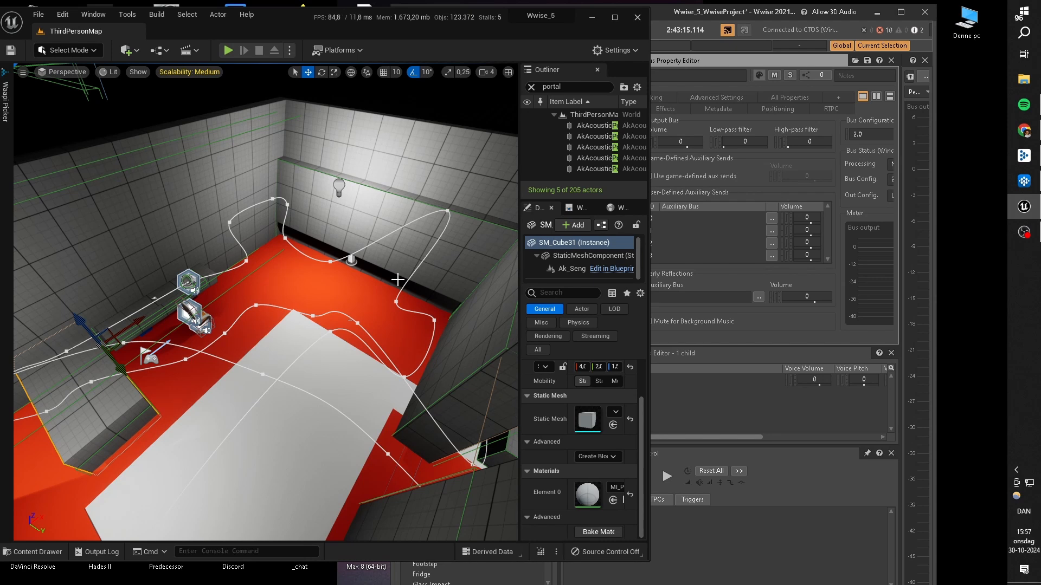
{"action": "left_click", "coordinate": [753, 399]}
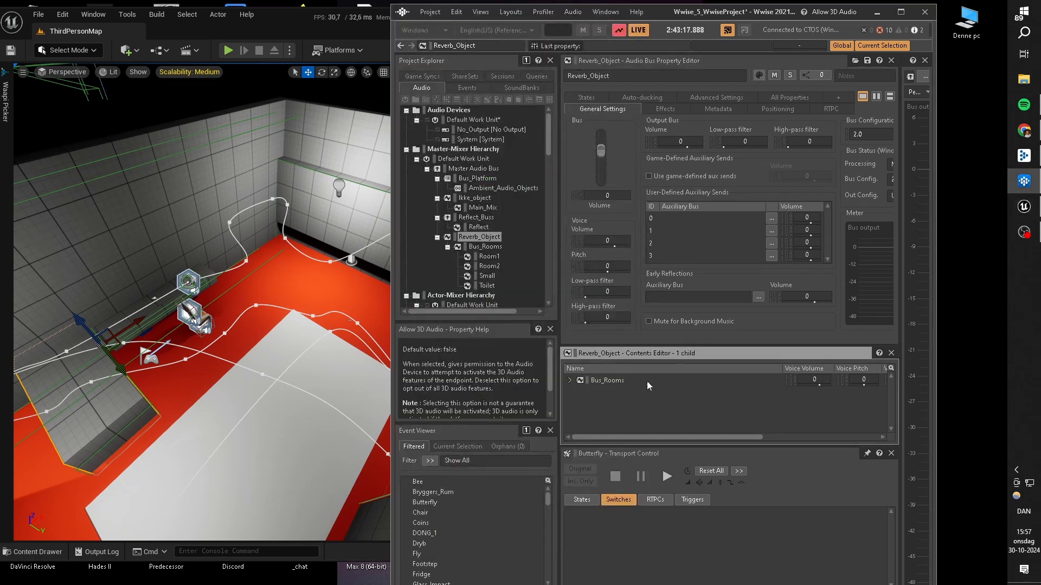